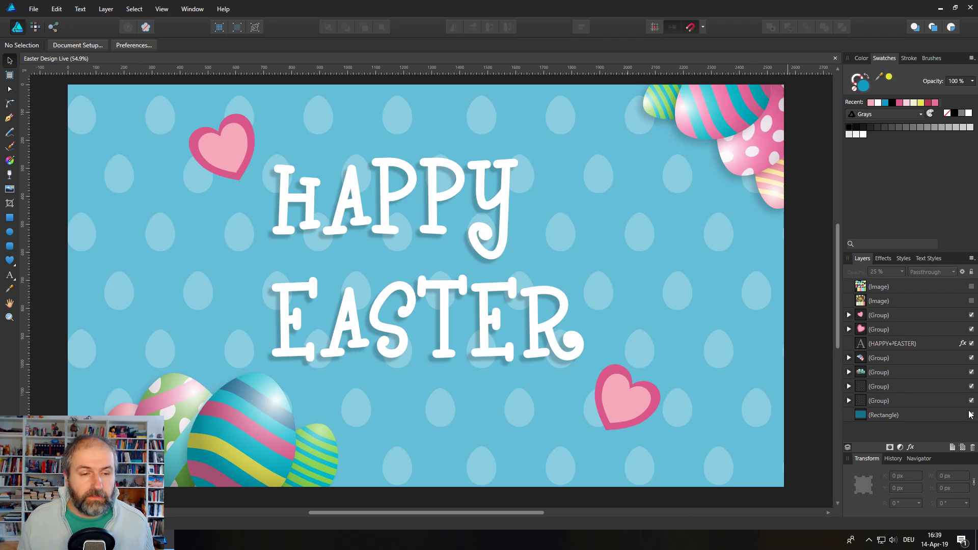
- Delete all layers of the existing Easter design to leave an empty canvas
click(890, 289)
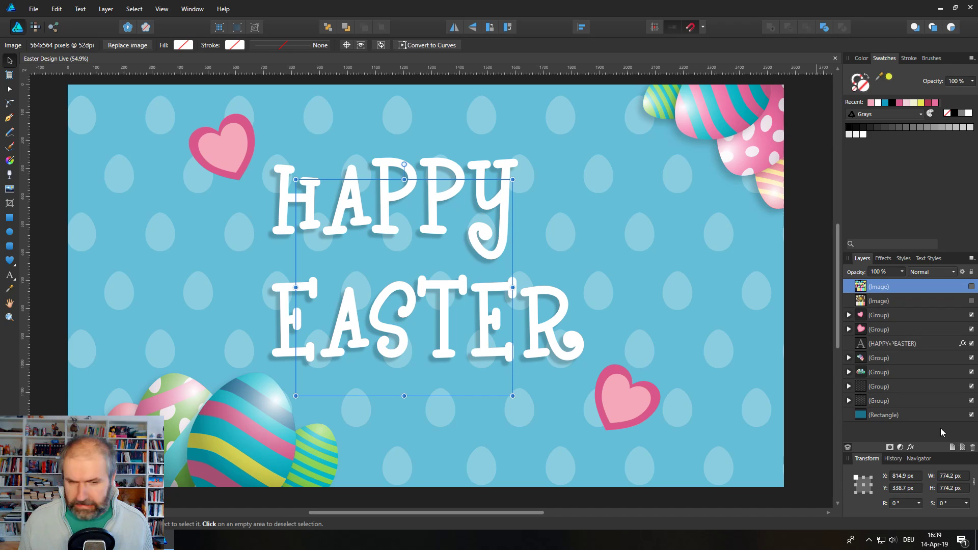
shift+click(906, 418)
click(973, 447)
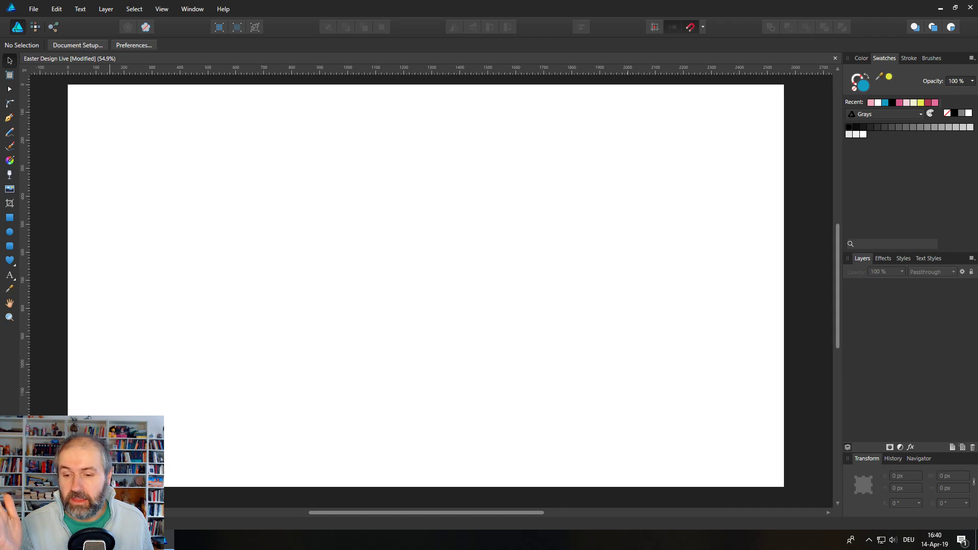
- Switch to the browser and copy the egg image of the "25 Easter Color Palettes" pin from the Pinterest easter color palette results
key(alt+Tab)
click(21, 102)
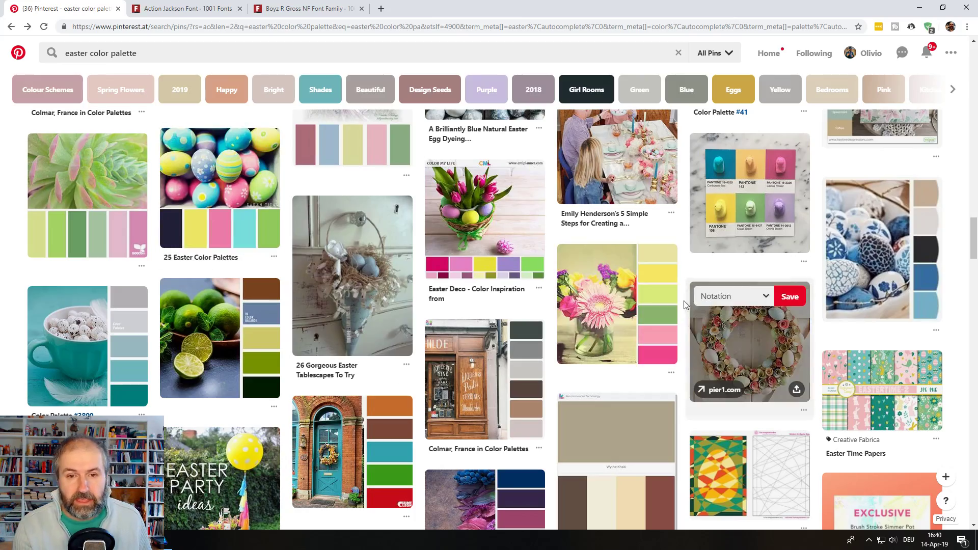
scroll(664, 288, up, 15)
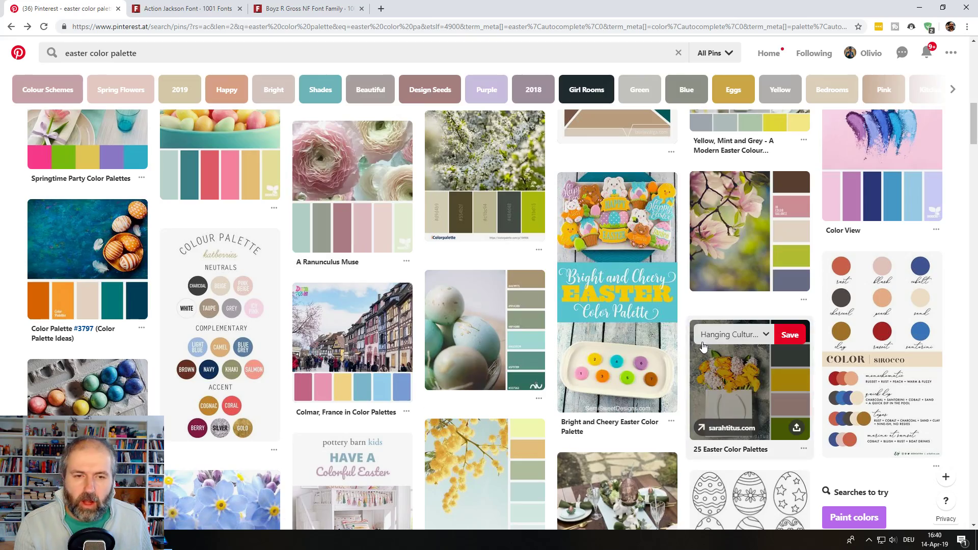
scroll(699, 341, down, 7)
scroll(699, 341, down, 10)
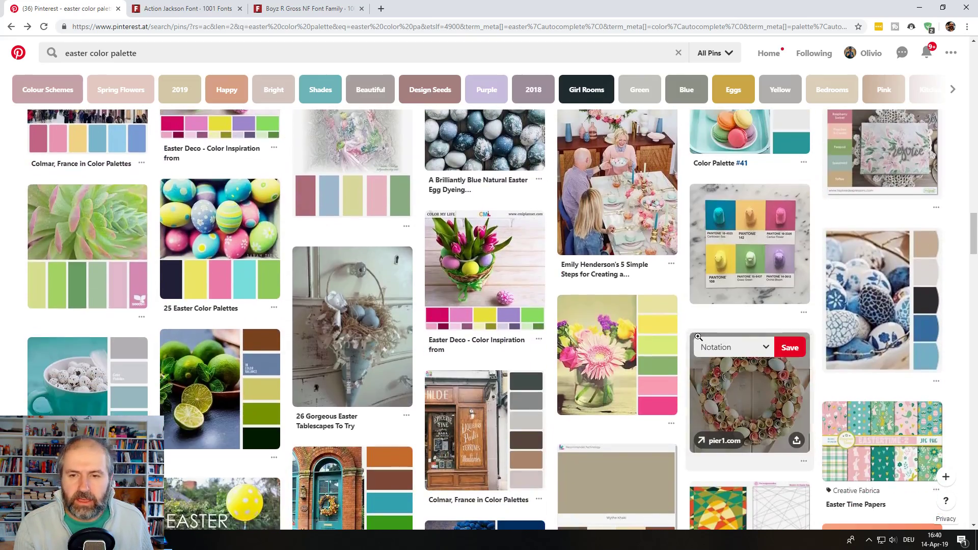
click(197, 229)
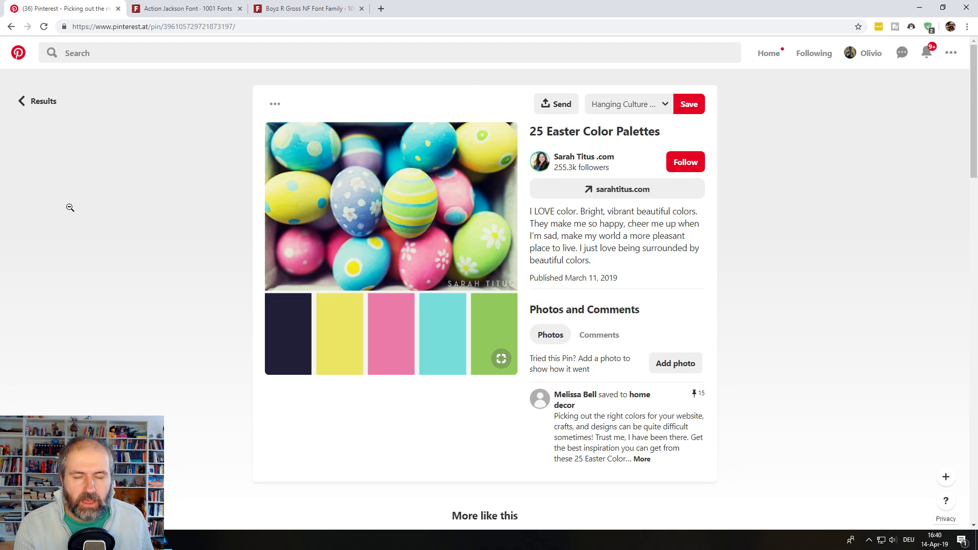
right_click(333, 224)
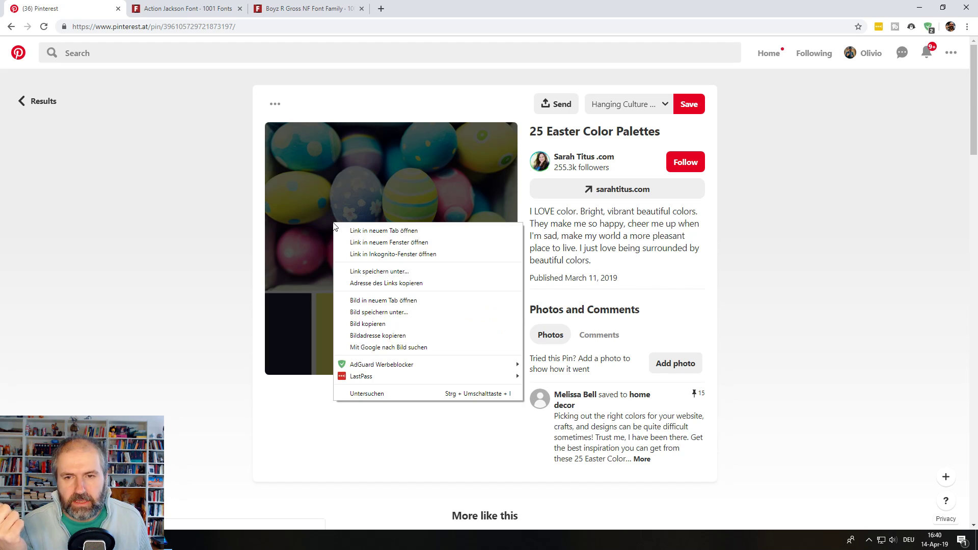
click(365, 324)
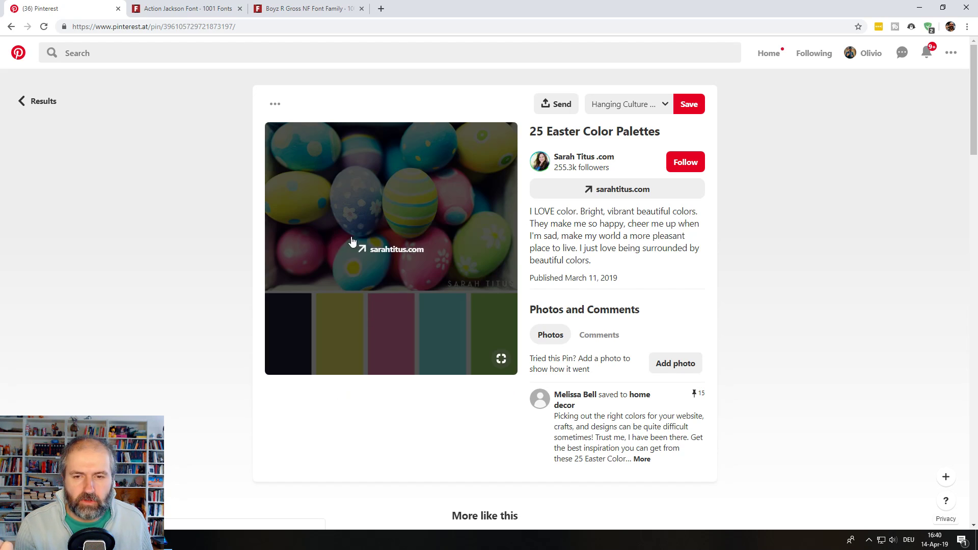
- Switch to Affinity Designer, paste the copied image and enlarge it to about 2693 px square so that the eggs cover the canvas
key(alt+Tab)
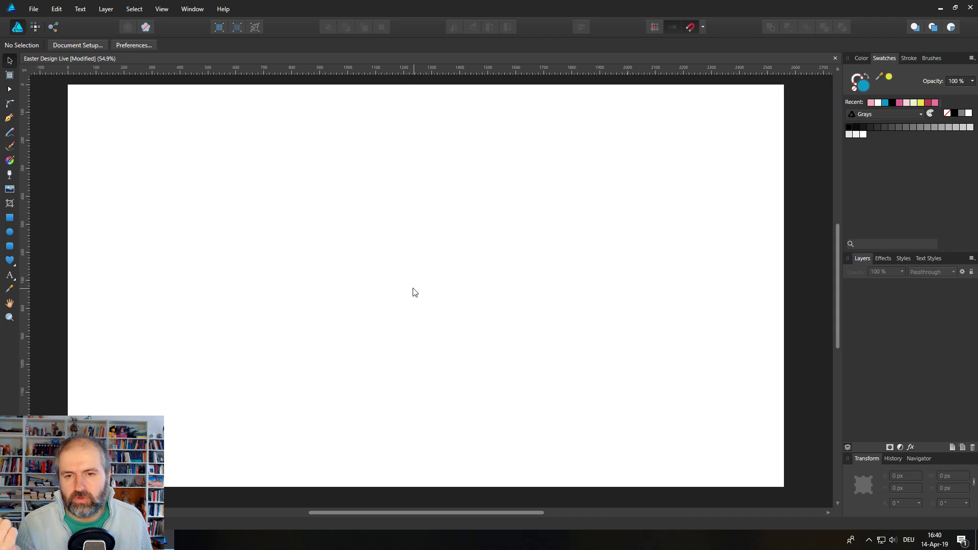
right_click(378, 268)
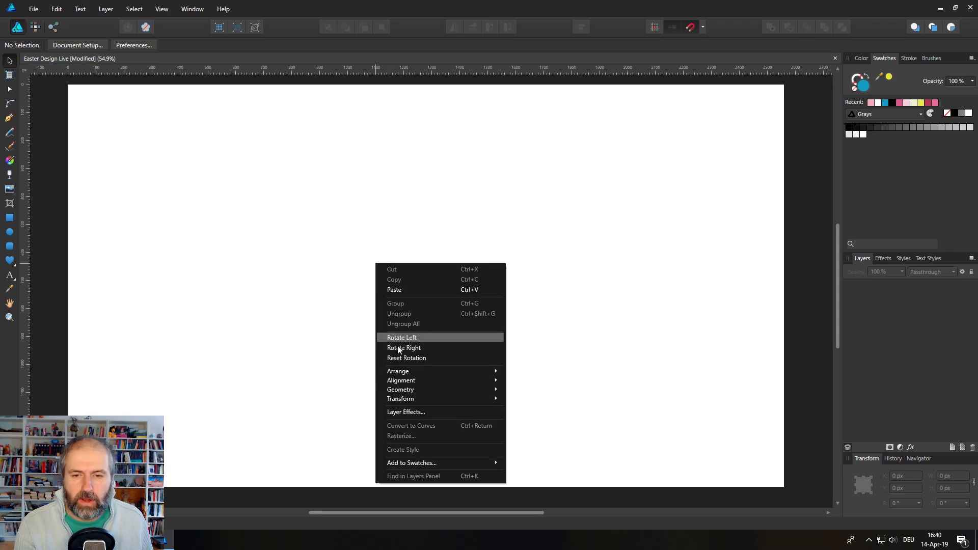
click(399, 290)
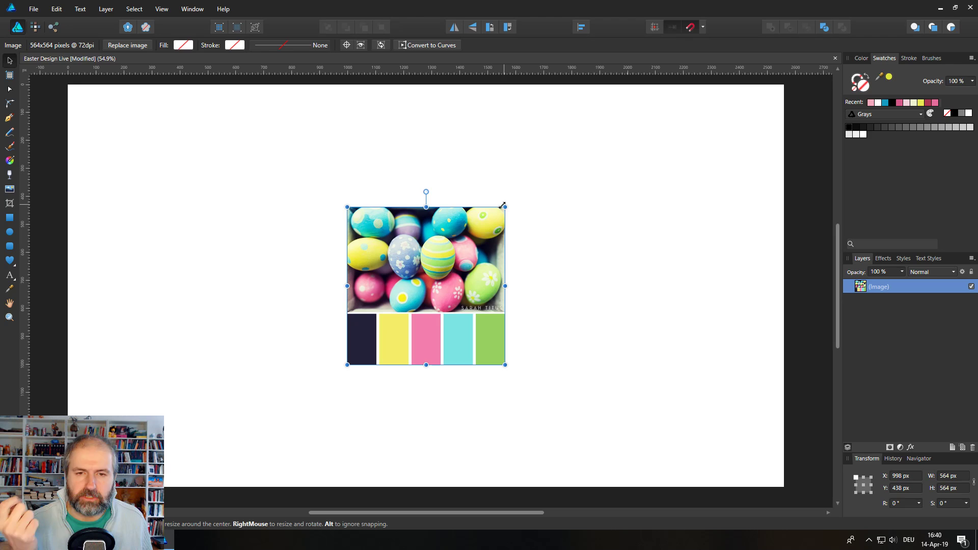
drag(504, 208, 630, 316)
drag(735, 96, 680, 152)
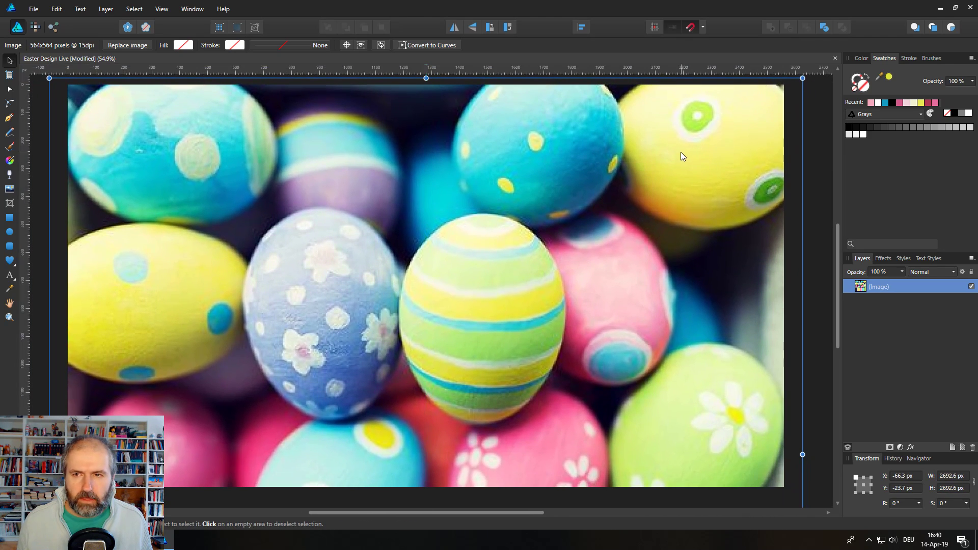
mouse_move(473, 395)
mouse_down()
mouse_move(493, 158)
mouse_move(479, 383)
mouse_up()
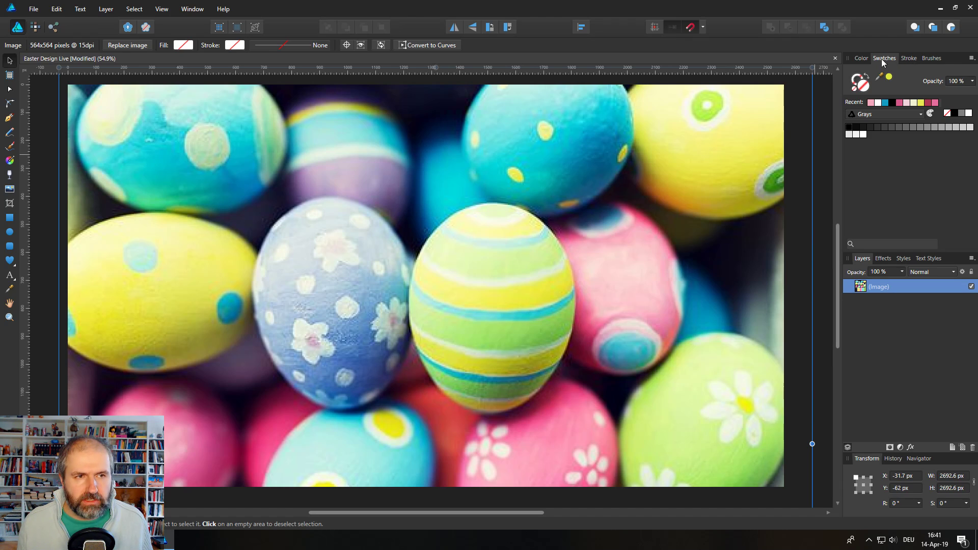
- Create a document palette from the document's colours and delete the reference image
click(970, 59)
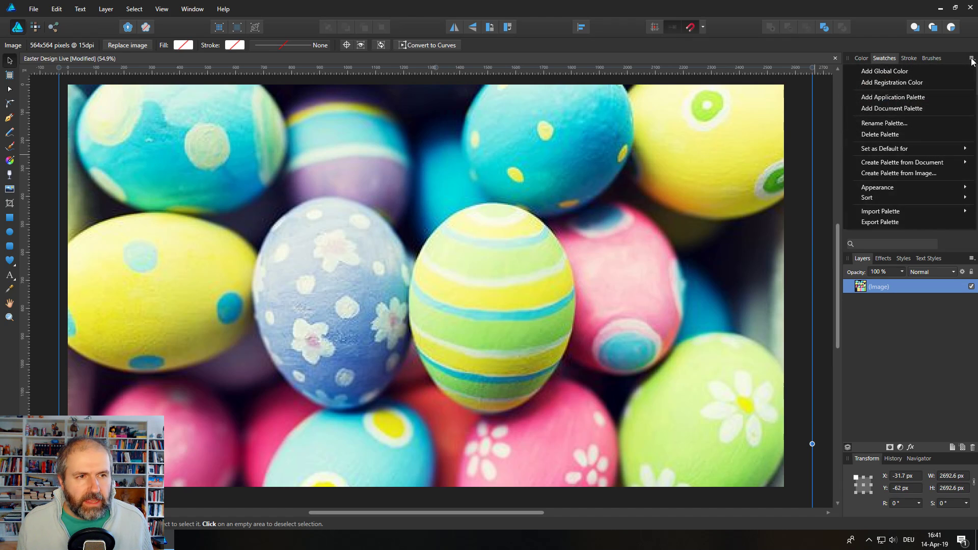
mouse_move(879, 167)
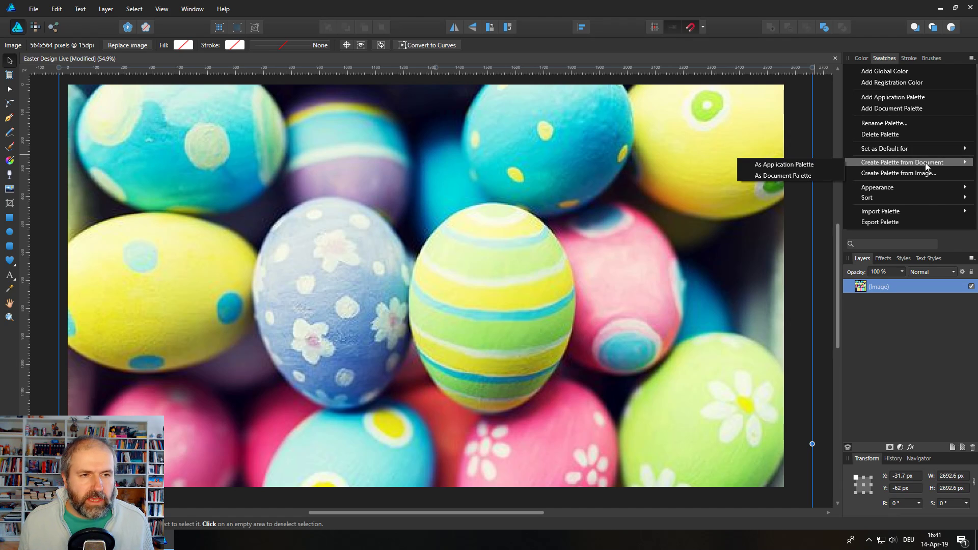
click(778, 176)
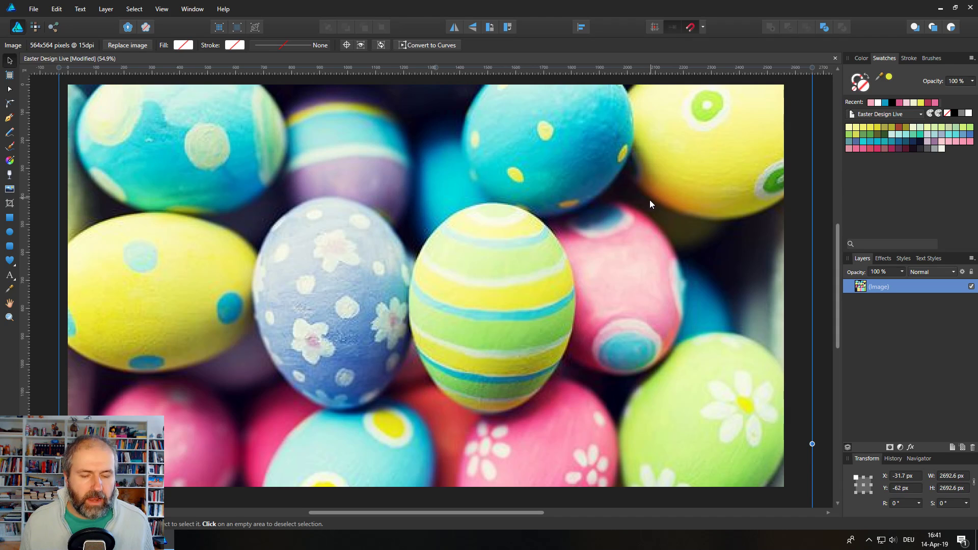
key(Delete)
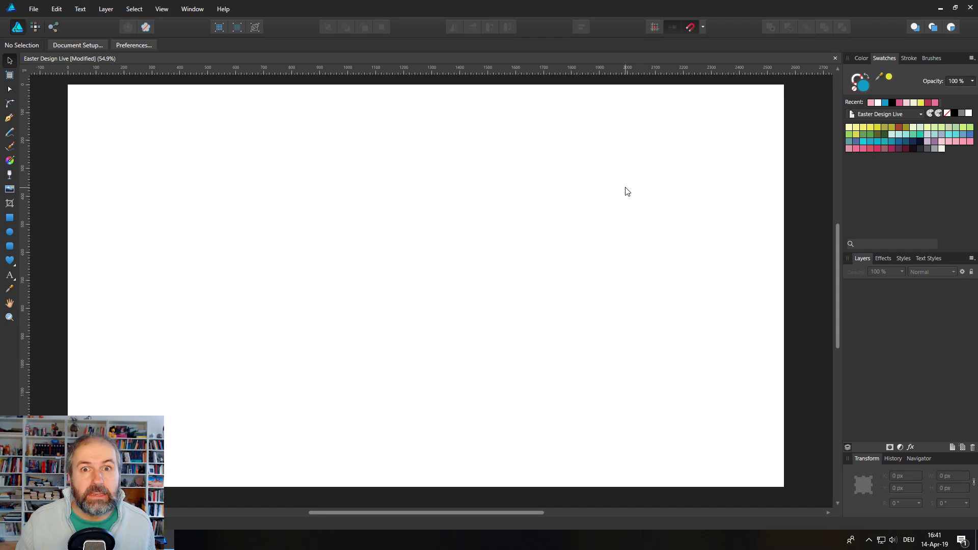
- Draw an upright blue ellipse about 473 by 695 px in the middle of the canvas and convert it to curves
click(10, 233)
mouse_move(388, 190)
mouse_down()
mouse_move(467, 312)
mouse_move(498, 382)
mouse_move(519, 383)
mouse_up()
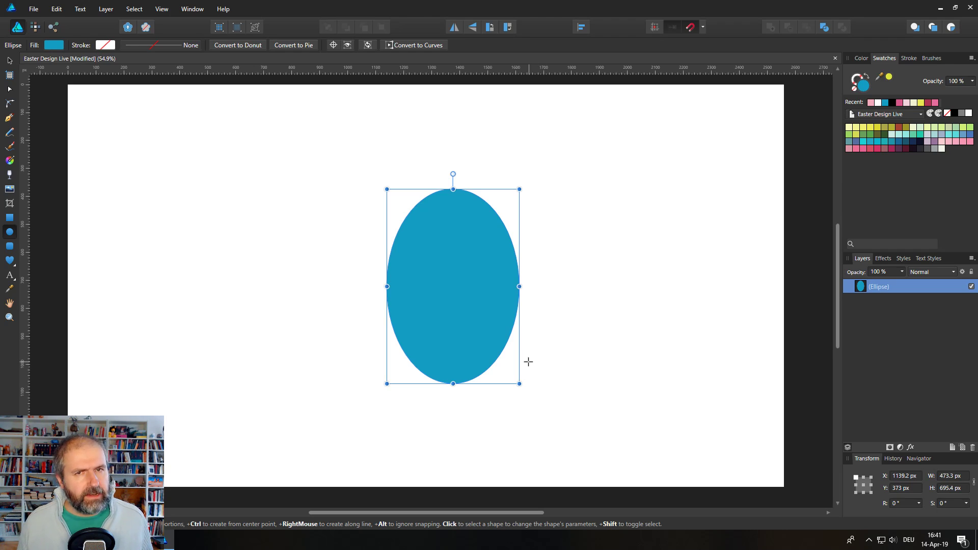
right_click(459, 286)
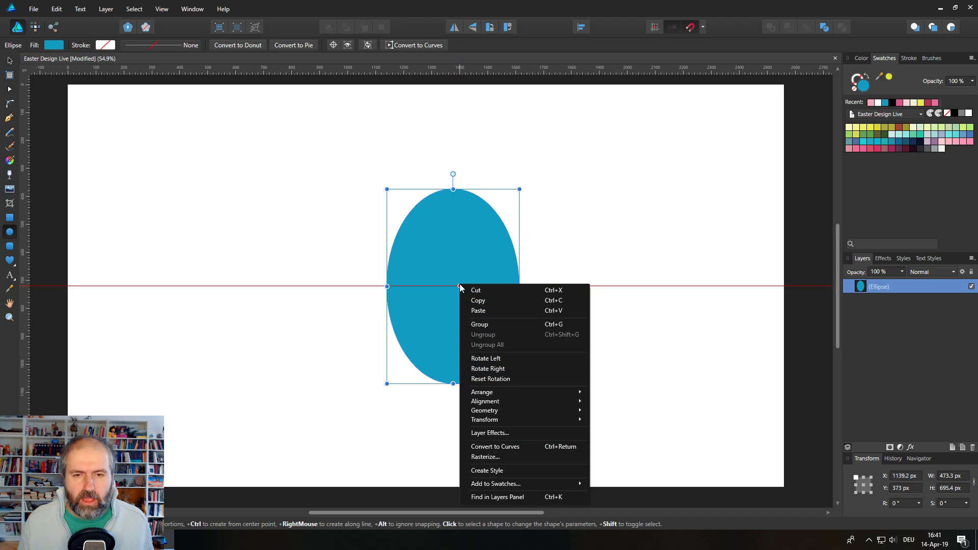
click(498, 447)
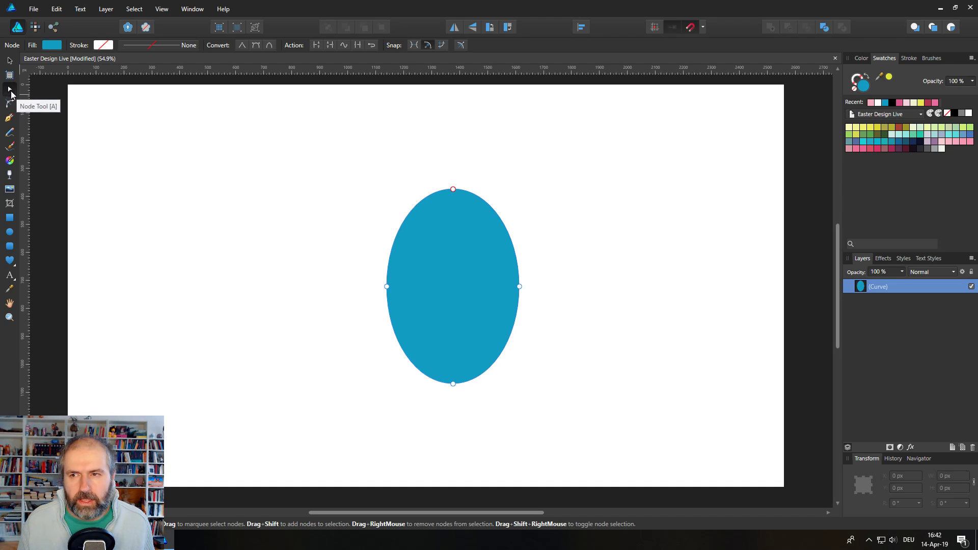
- Reshape the oval into an egg by moving both side nodes down about 49 px and shortening the top node's two handles
click(387, 287)
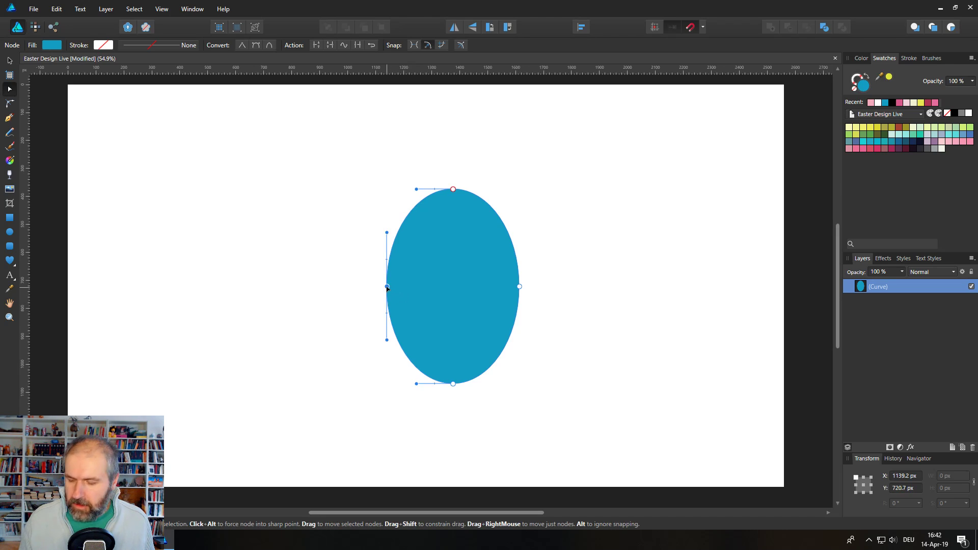
shift+click(519, 287)
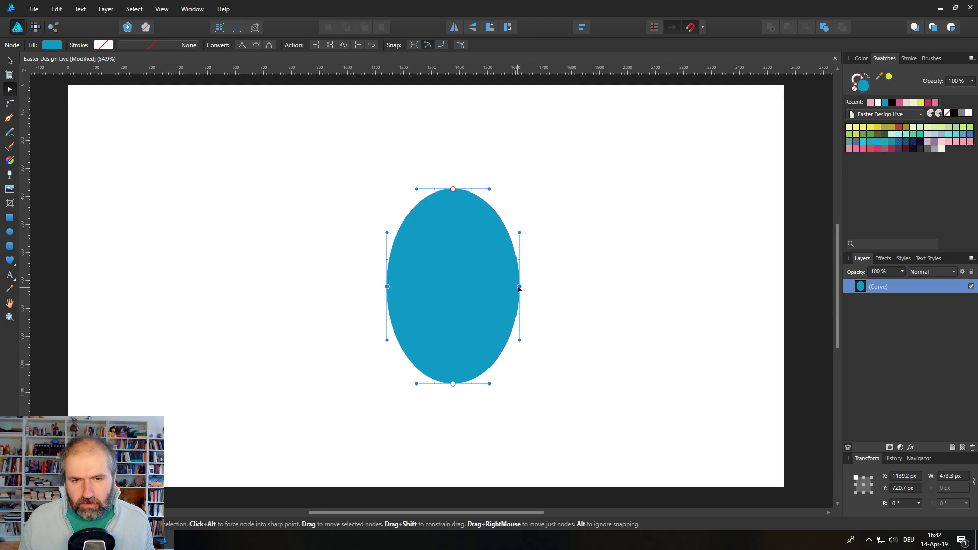
drag(519, 288, 521, 302)
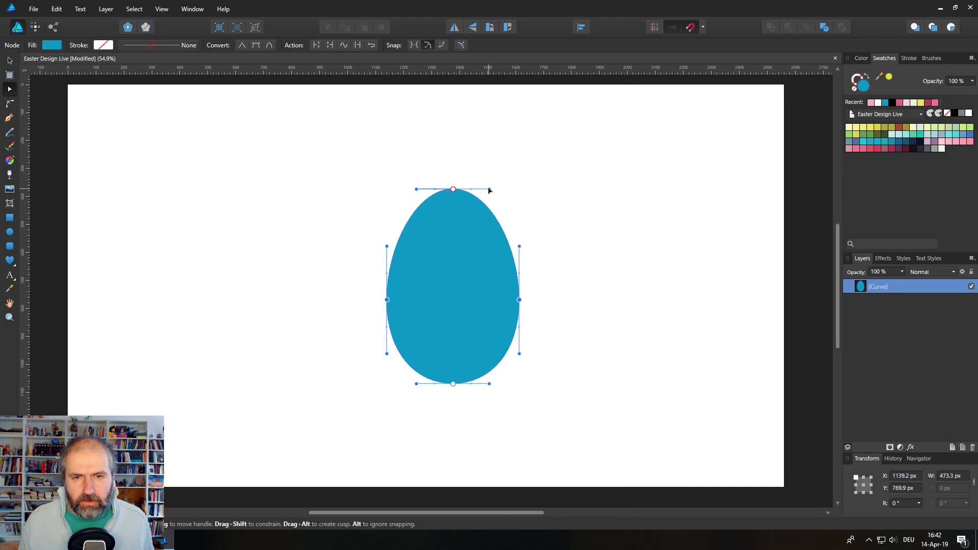
drag(489, 191, 483, 190)
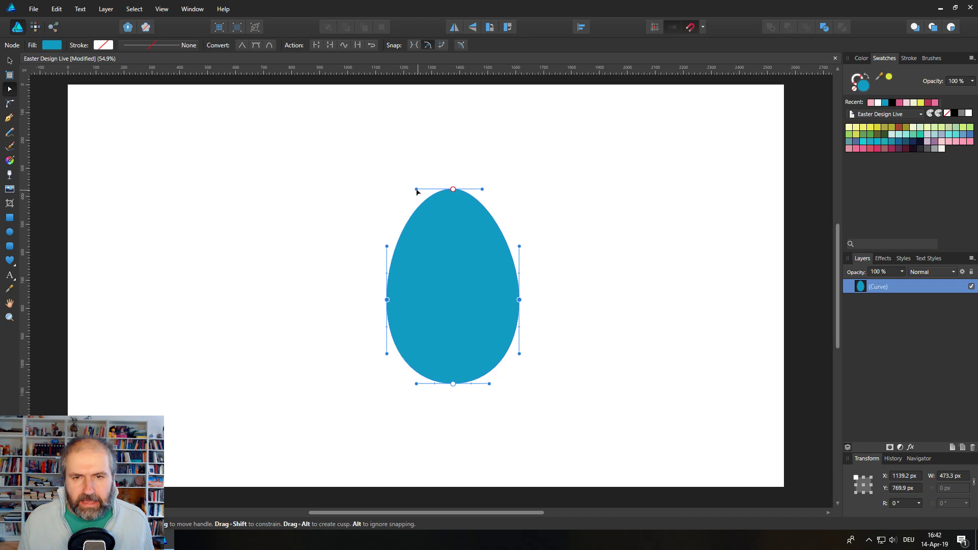
drag(416, 190, 422, 190)
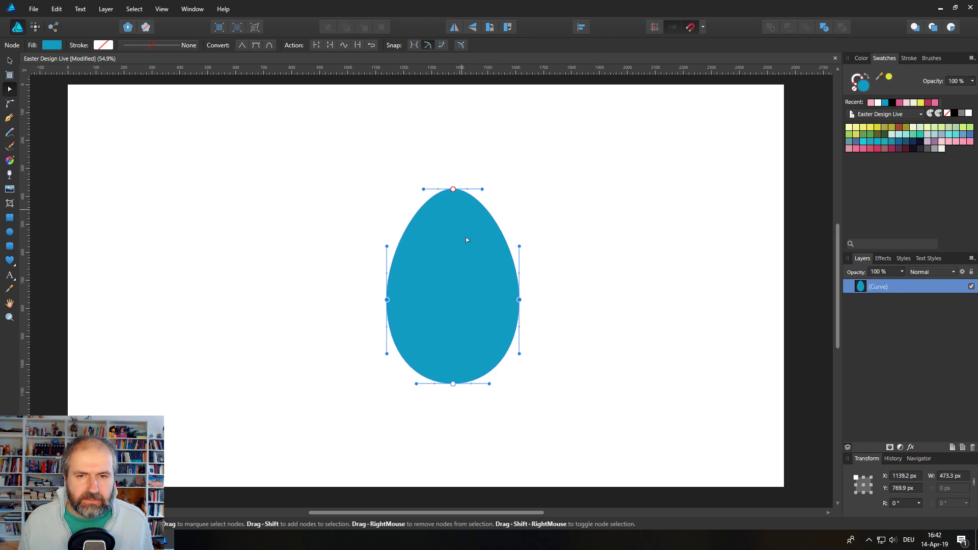
click(10, 60)
click(104, 174)
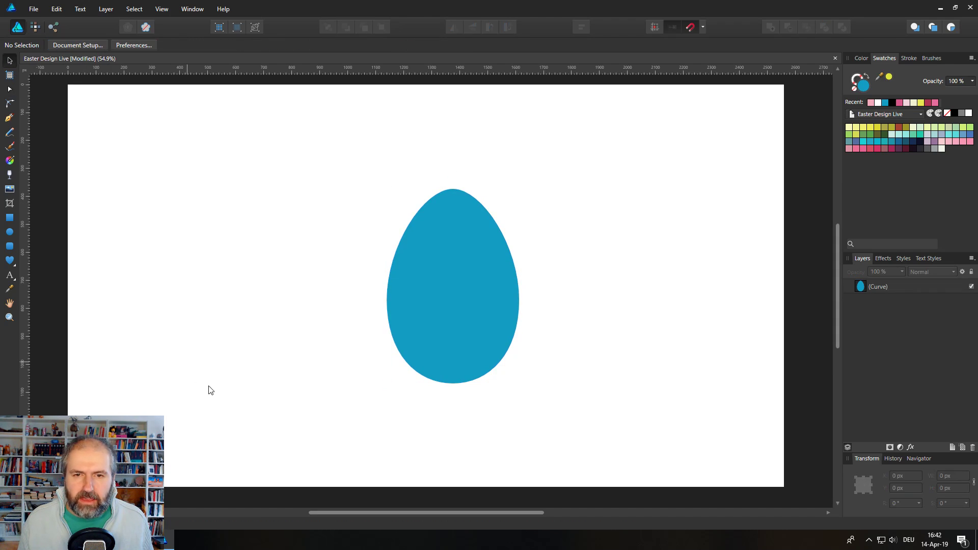
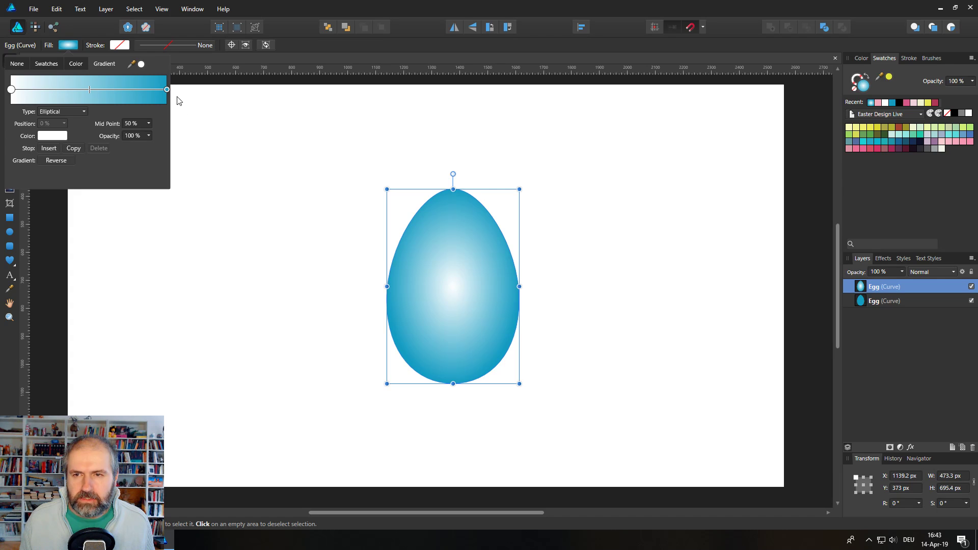
- Make the outer stop of the upper egg's elliptical gradient white with 0 % opacity
click(167, 89)
click(50, 136)
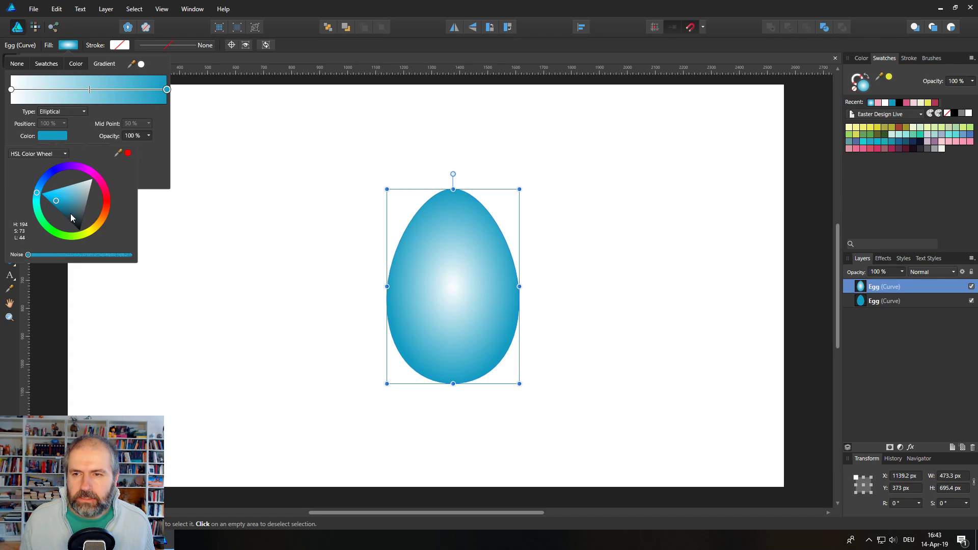
drag(70, 213, 45, 148)
click(148, 136)
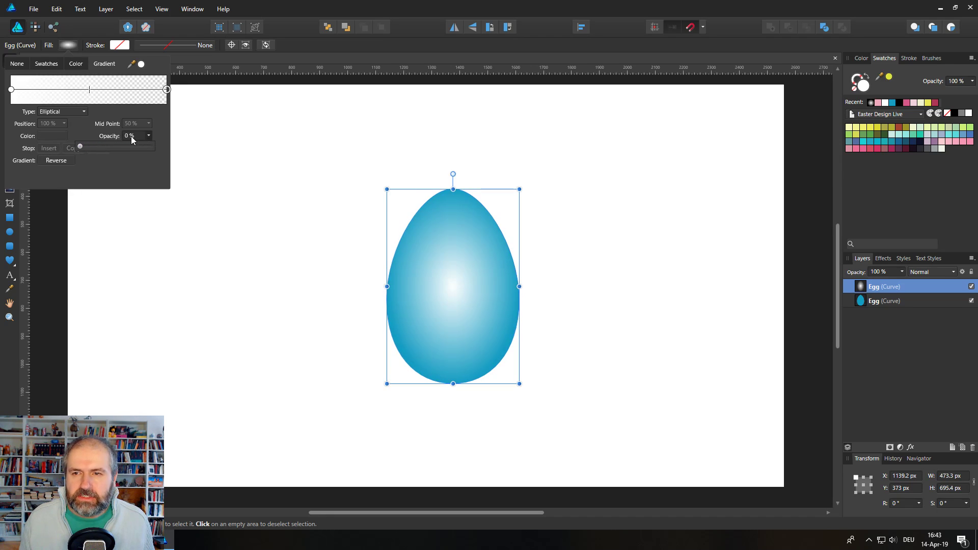
click(167, 90)
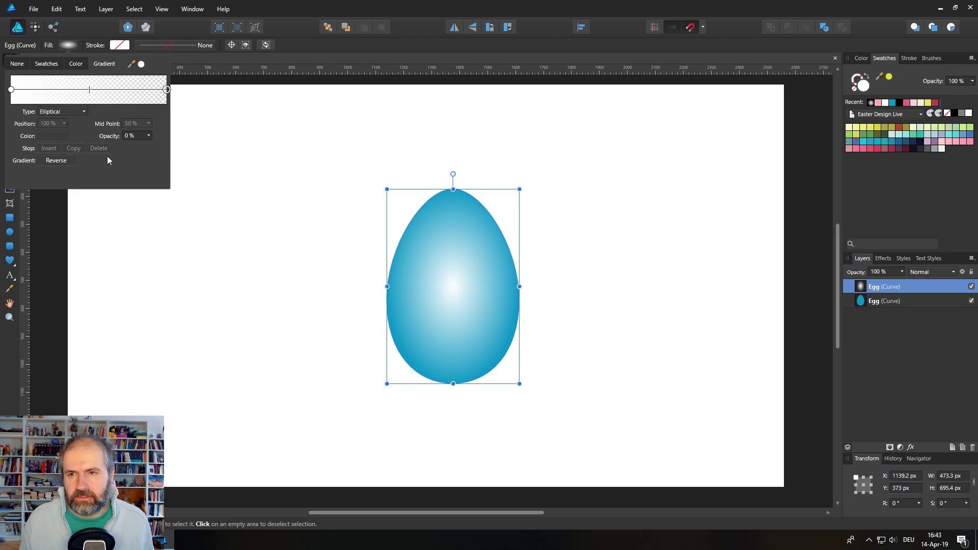
click(68, 45)
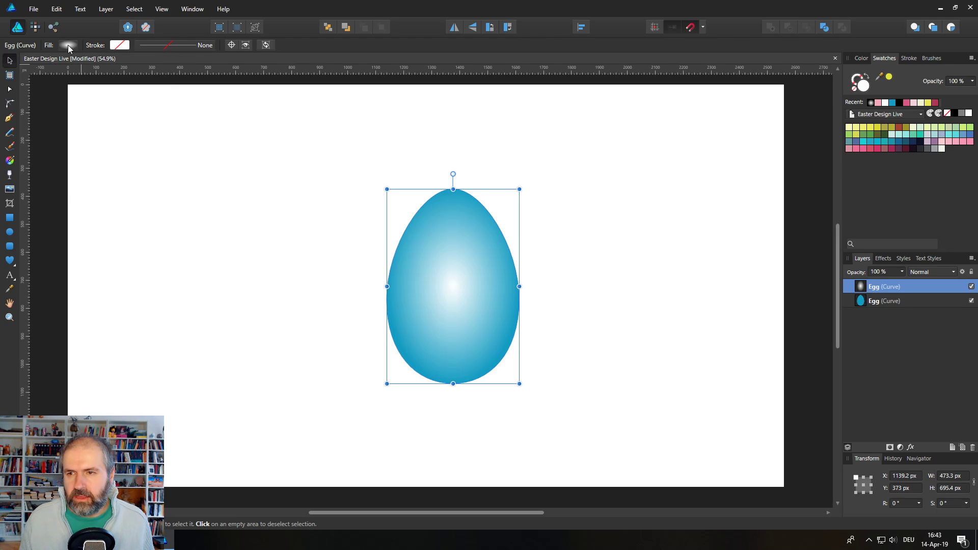
- Move the centre of the white elliptical gradient to the egg's upper right as a highlight, keeping the layer opacity at 100 %
click(13, 163)
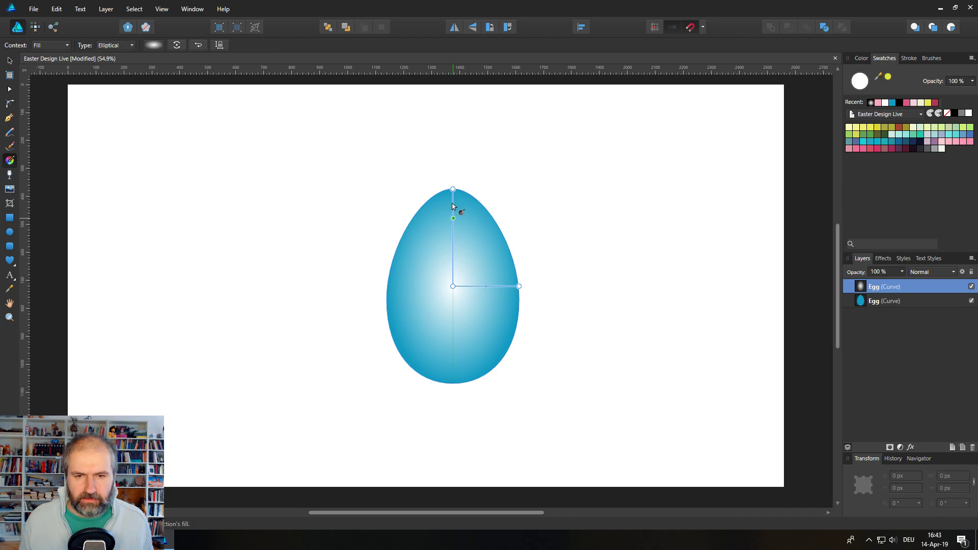
drag(451, 285, 503, 214)
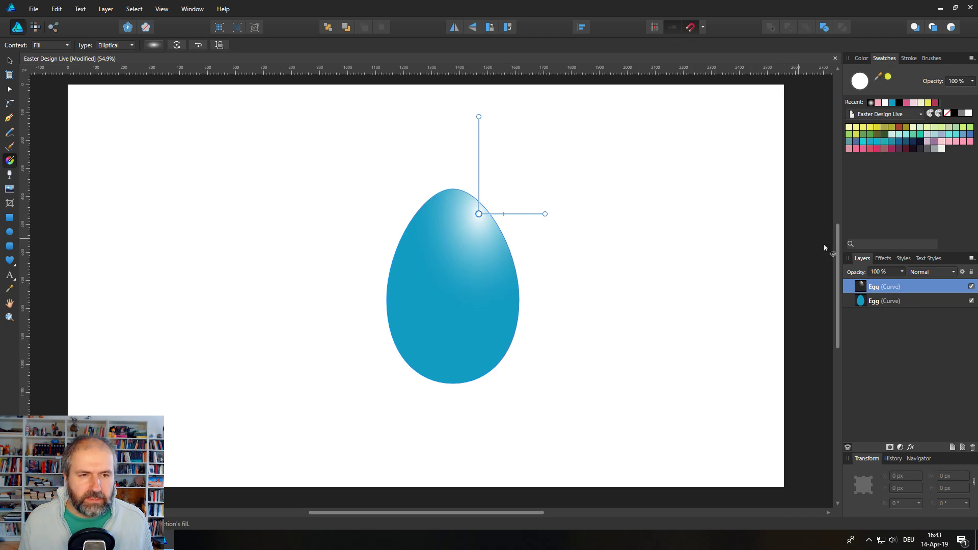
click(902, 272)
mouse_move(903, 283)
mouse_down()
mouse_move(861, 283)
mouse_move(915, 285)
mouse_up()
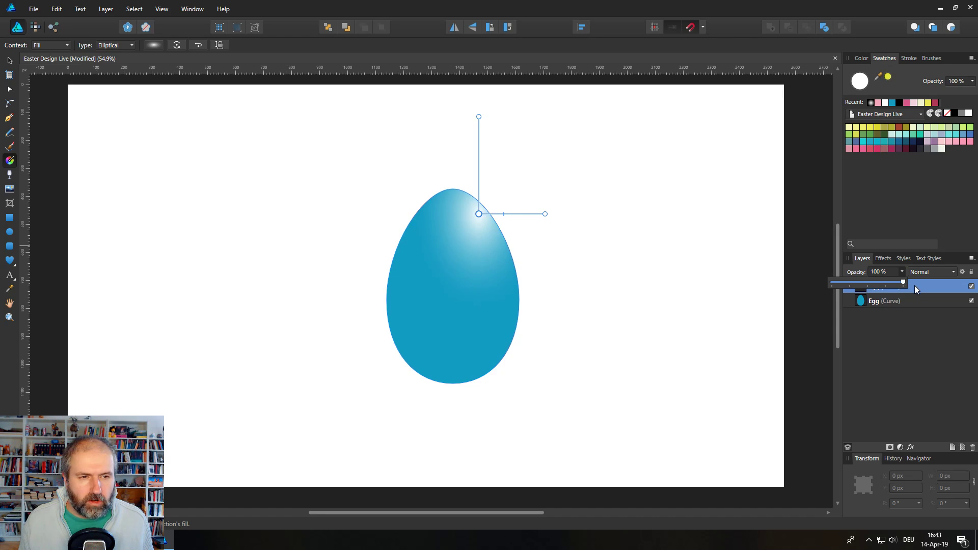
drag(479, 214, 476, 218)
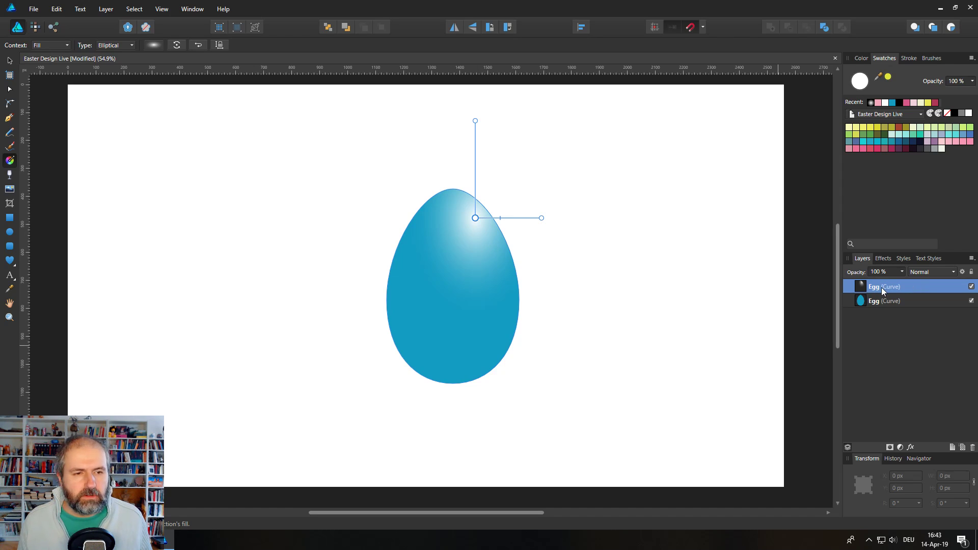
- Rename the upper egg layer as Highlight
double_click(881, 287)
text(H)
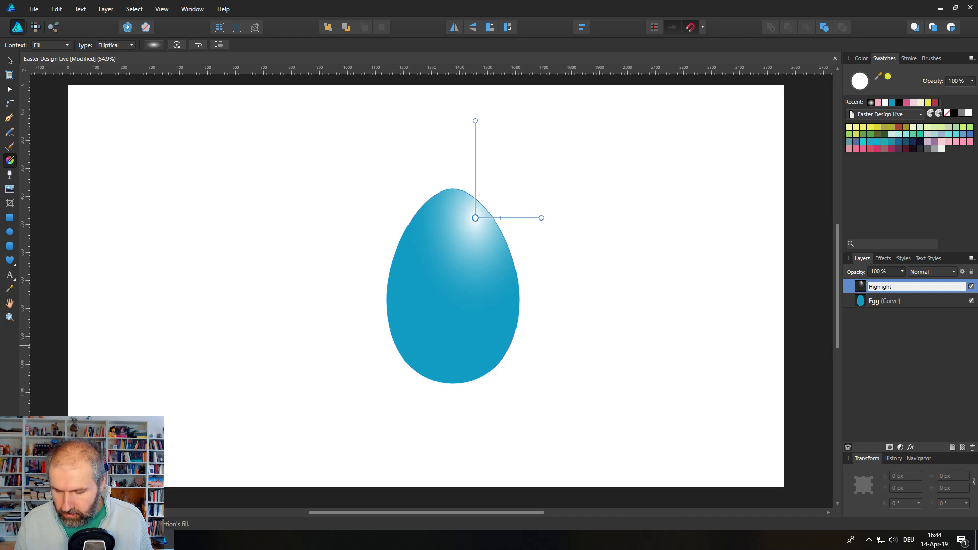
text(ighlight)
key(Return)
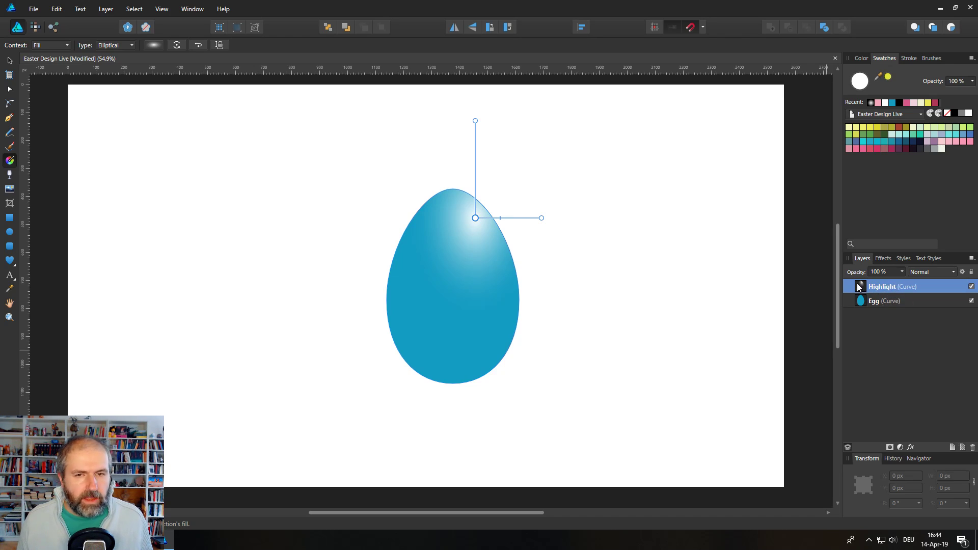
- Duplicate the Highlight layer and rename the upper copy as Shadow
right_click(859, 287)
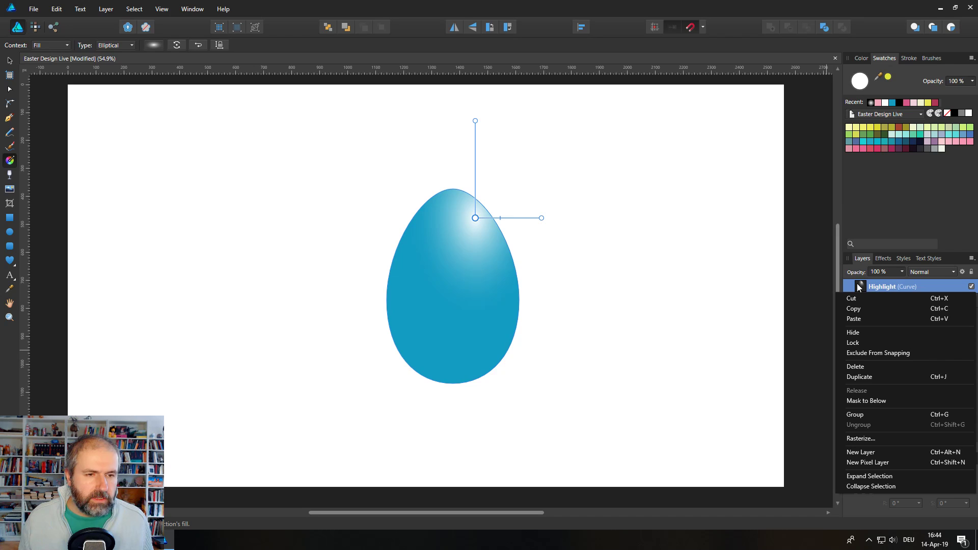
click(860, 376)
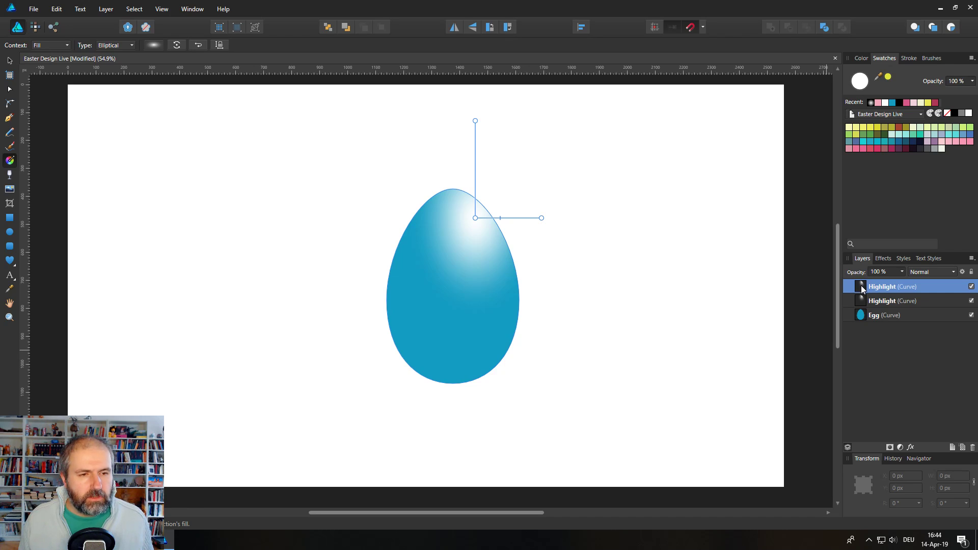
double_click(884, 289)
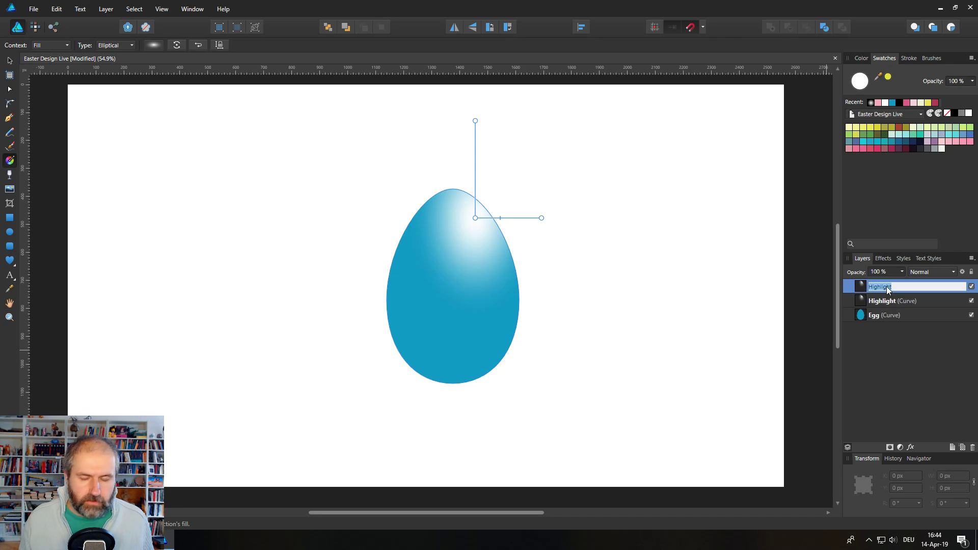
text(Shadow)
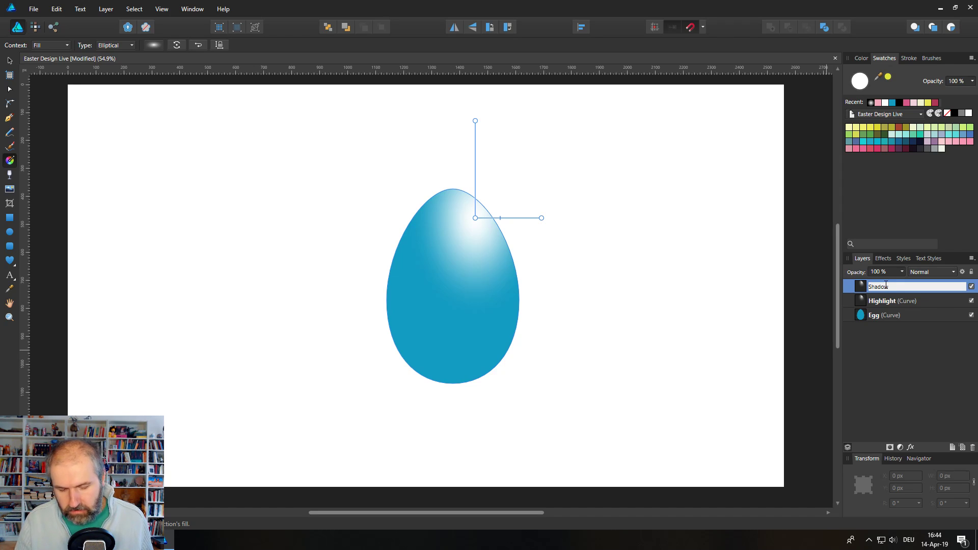
key(Return)
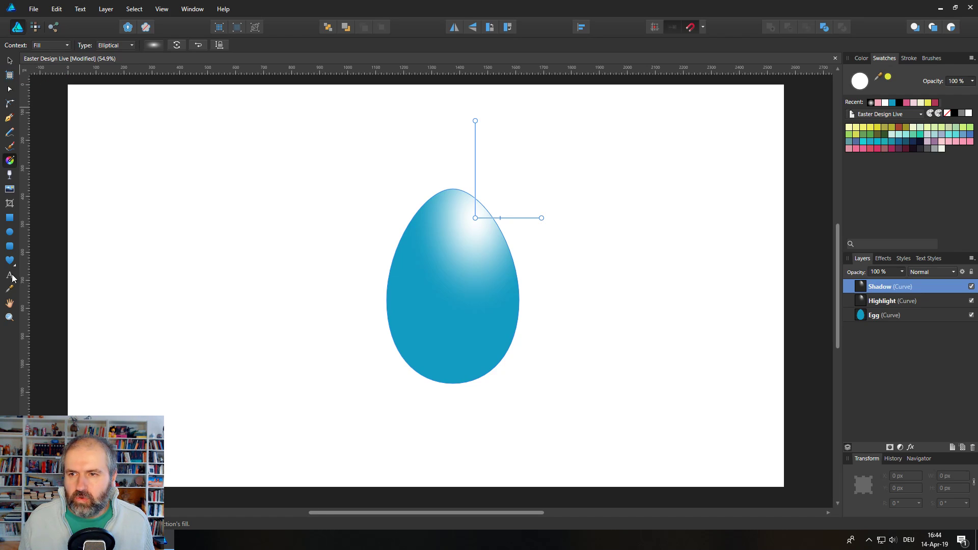
- Set both colour stops of the Shadow layer's elliptical gradient to black
click(10, 232)
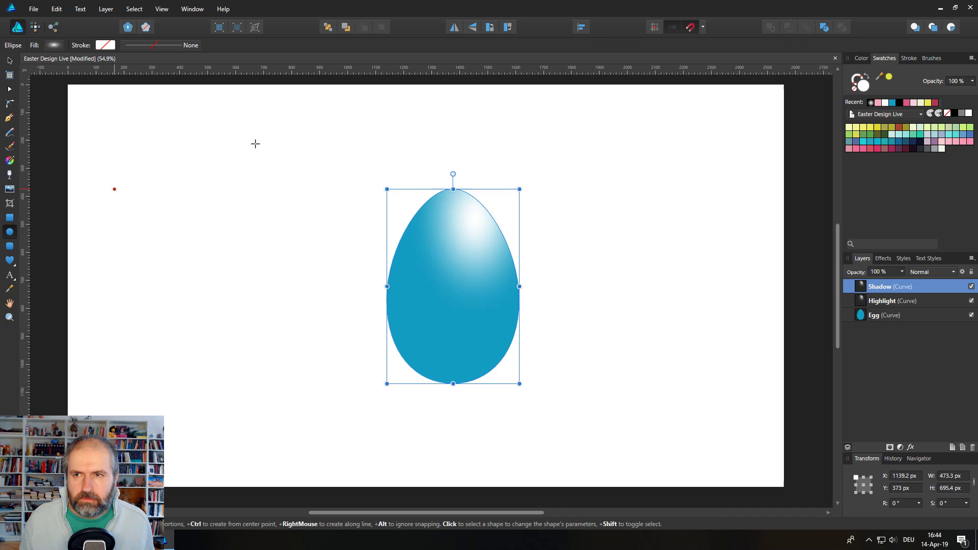
click(51, 47)
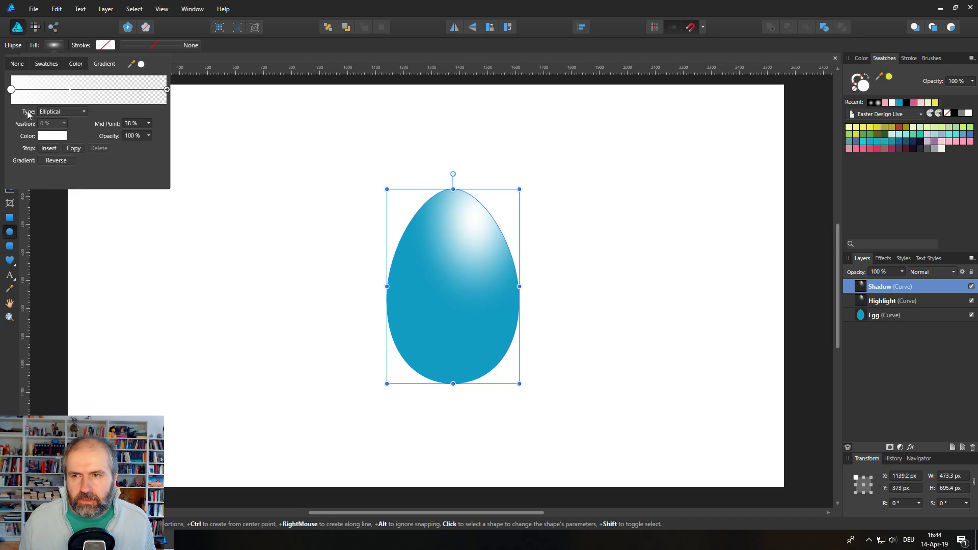
click(52, 136)
drag(69, 220, 50, 145)
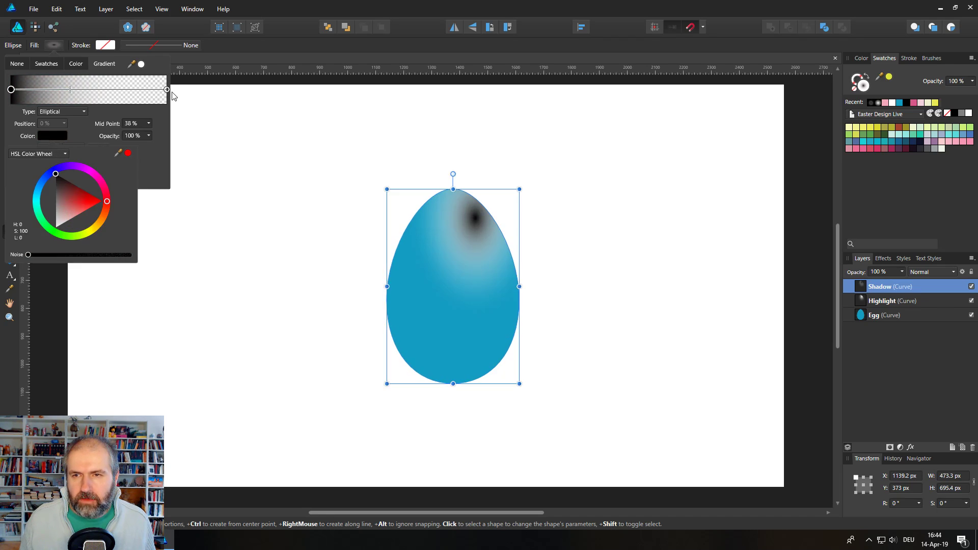
click(167, 90)
click(52, 136)
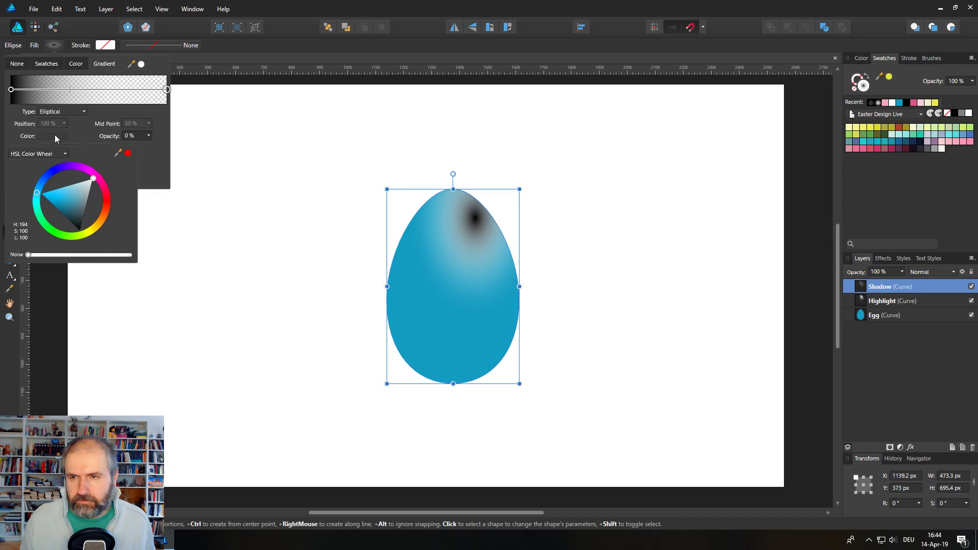
drag(70, 197, 86, 261)
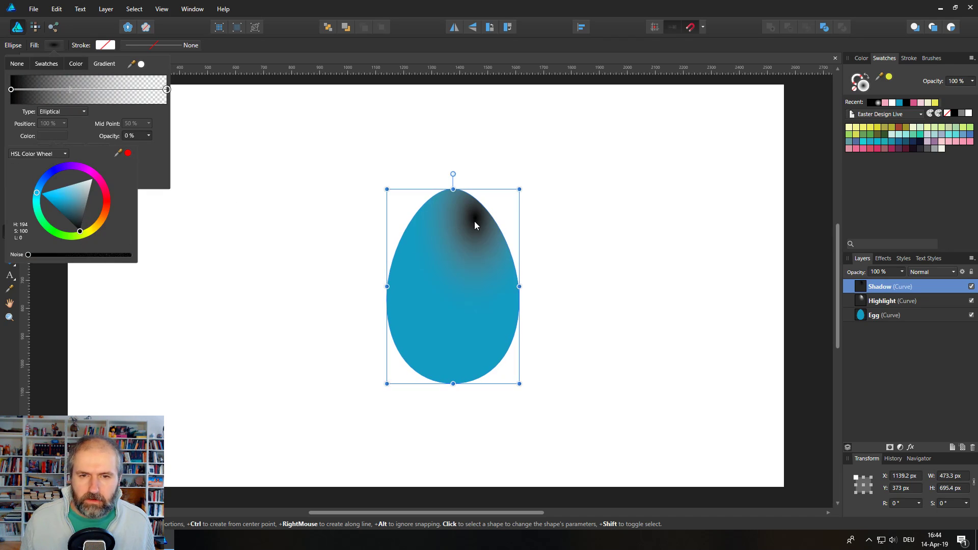
- Reverse the Shadow layer's gradient so the transparent stop is at its centre and black is outside
click(166, 90)
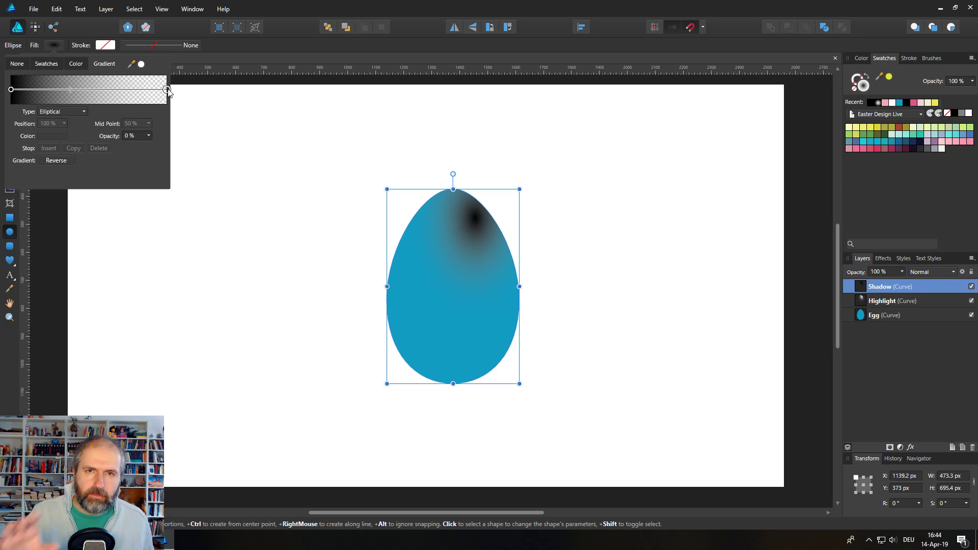
click(53, 161)
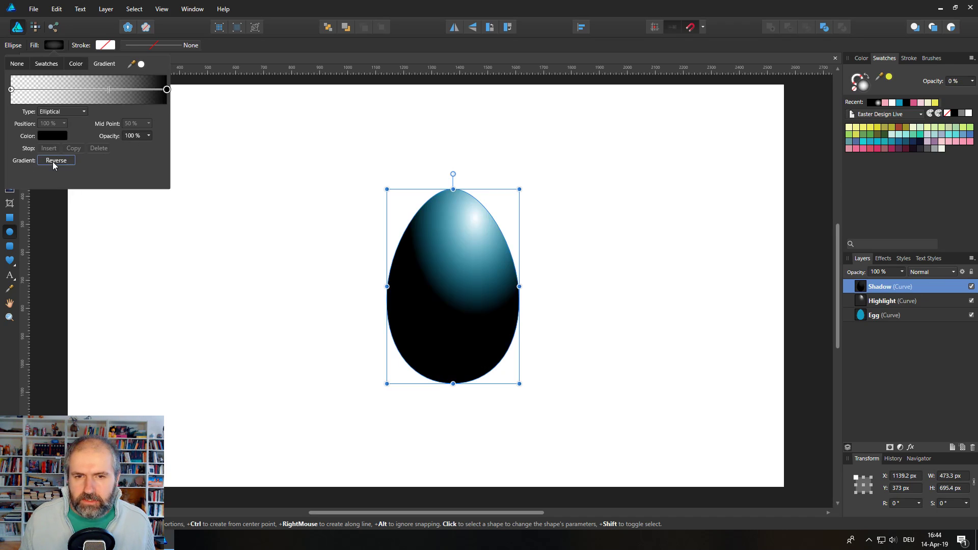
click(53, 45)
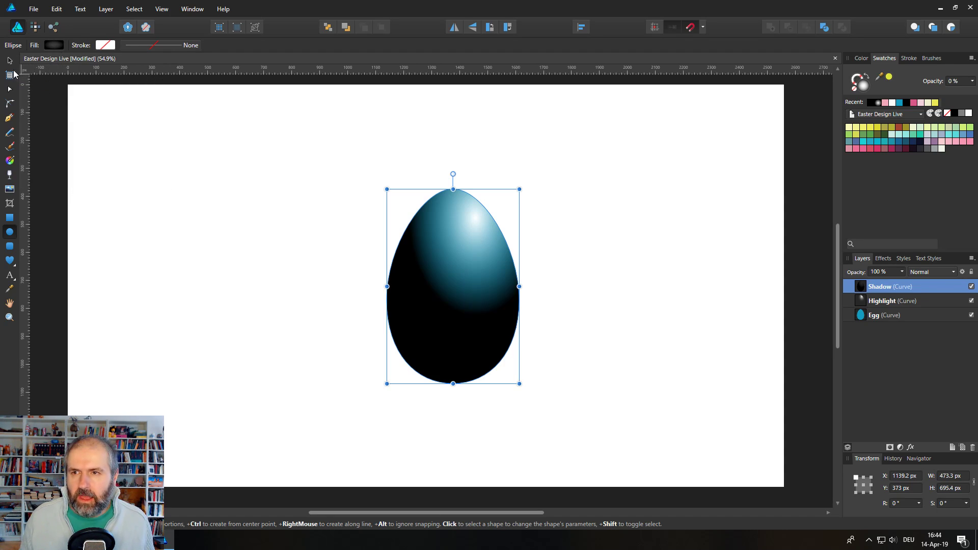
- Stretch the Shadow gradient well beyond the egg and place its centre slightly below the white highlight, leaving the darkest shading at the egg's lower left
click(10, 161)
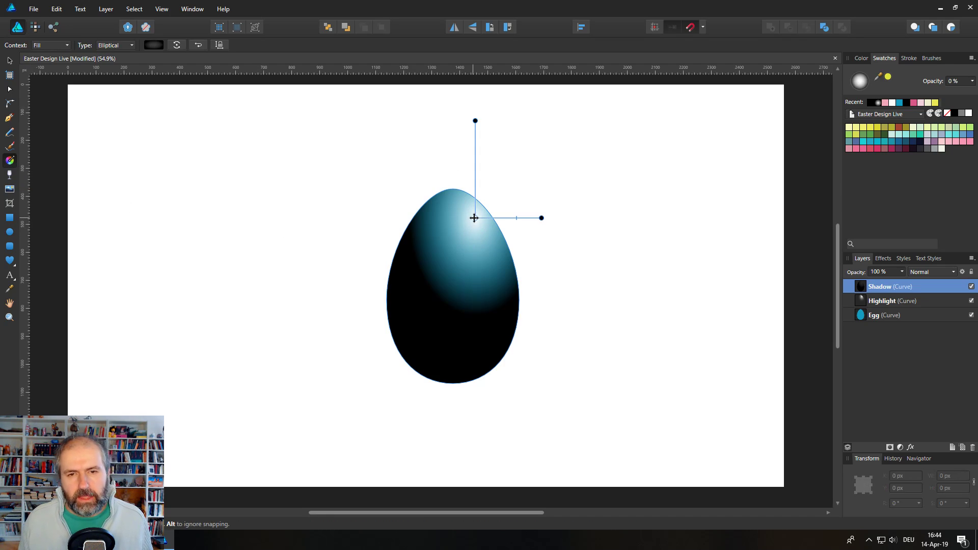
mouse_move(541, 218)
mouse_down()
mouse_move(577, 218)
mouse_move(552, 219)
mouse_up()
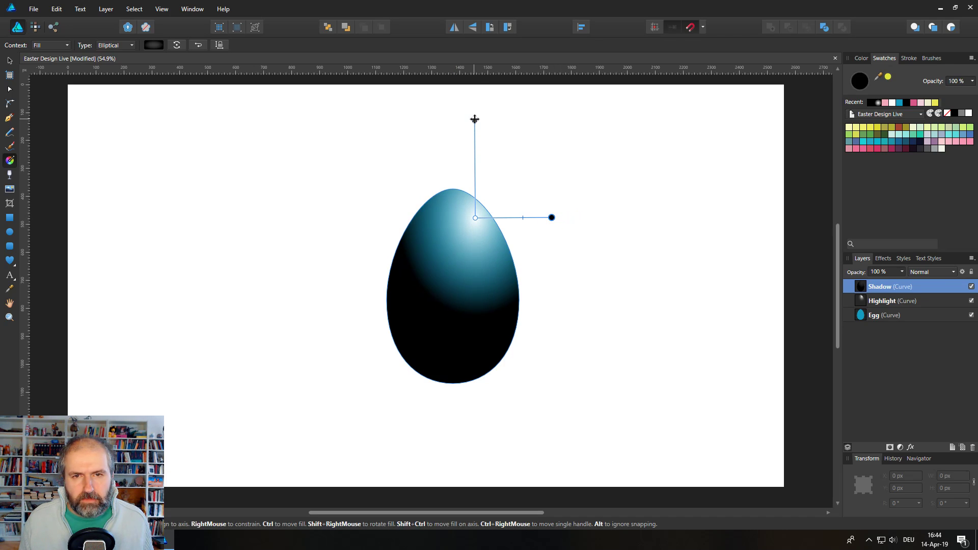
drag(475, 121, 479, 74)
drag(553, 219, 576, 217)
drag(476, 219, 471, 257)
mouse_move(533, 257)
mouse_down()
mouse_move(497, 257)
mouse_move(553, 256)
mouse_move(492, 257)
mouse_move(550, 257)
mouse_up()
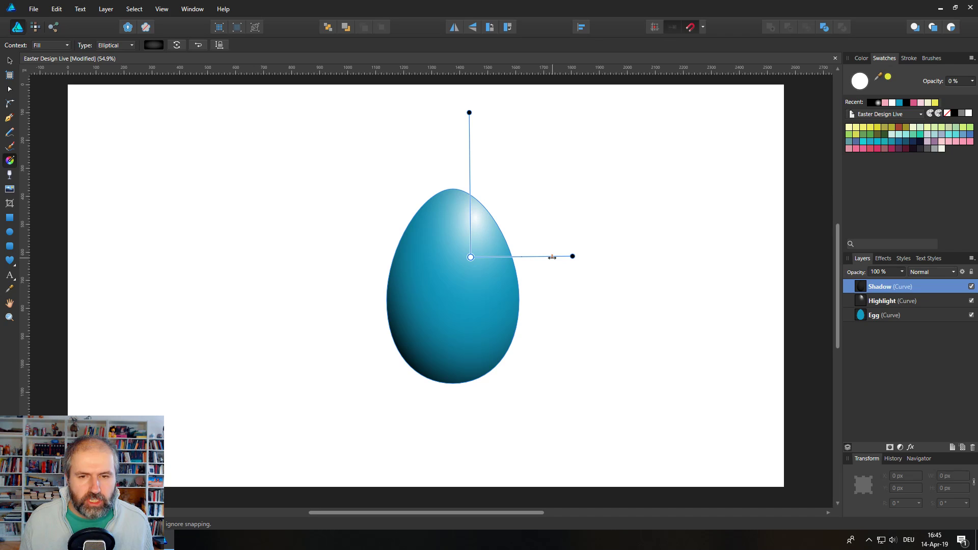
drag(469, 257, 470, 240)
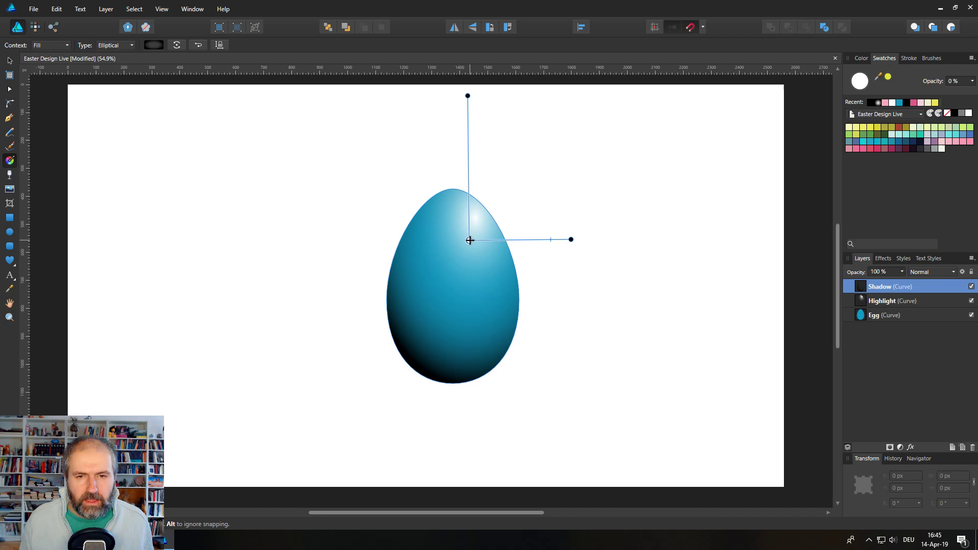
- Reduce the Shadow layer's opacity to 54 % and deselect it
click(902, 272)
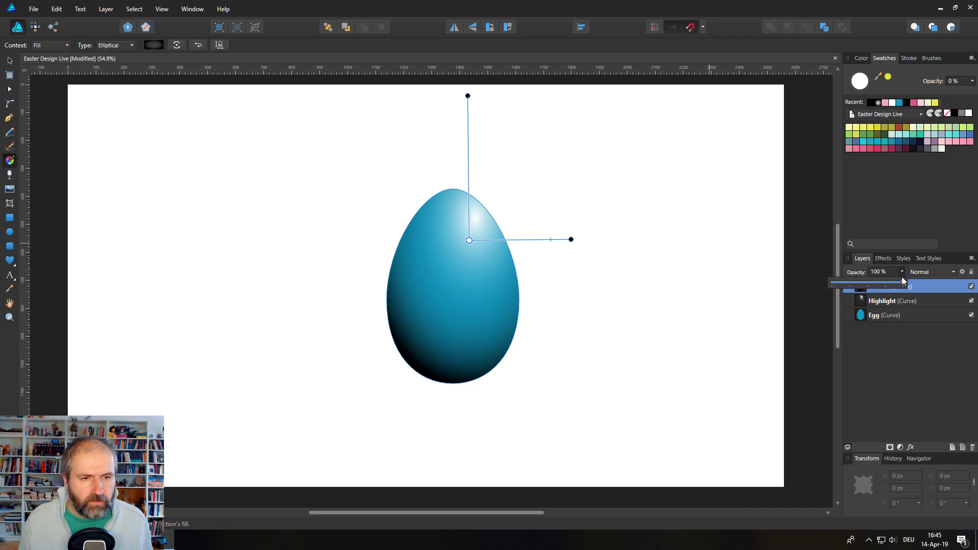
mouse_move(902, 280)
mouse_down()
mouse_move(862, 283)
mouse_move(870, 283)
mouse_up()
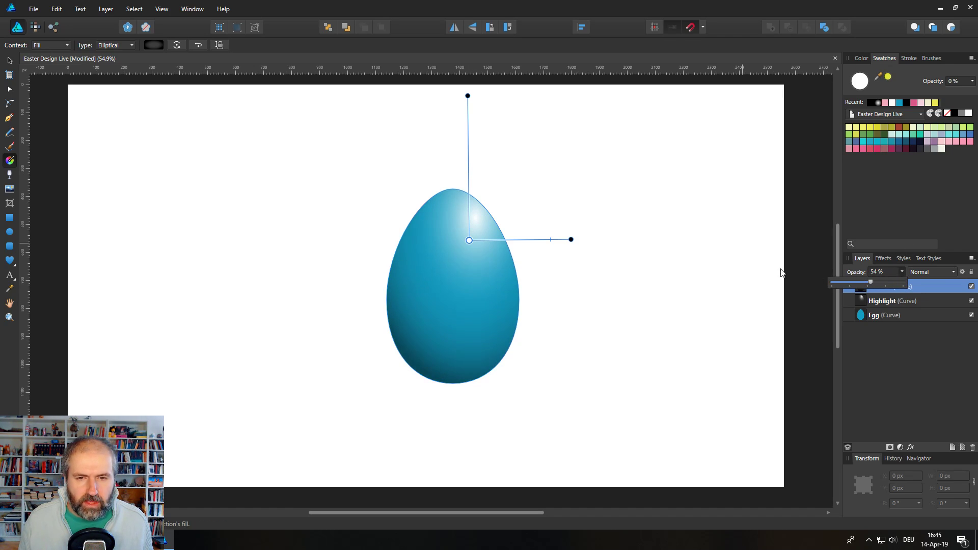
click(135, 148)
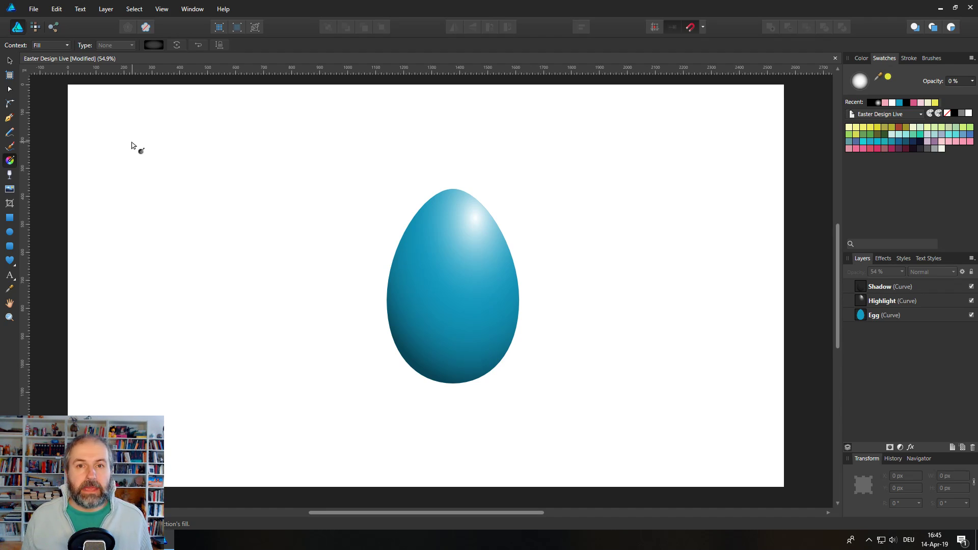
- Draw a yellow horizontal stripe about 632 by 44 px across the egg's upper part, directly above the Egg layer, and centre it on the egg
click(864, 319)
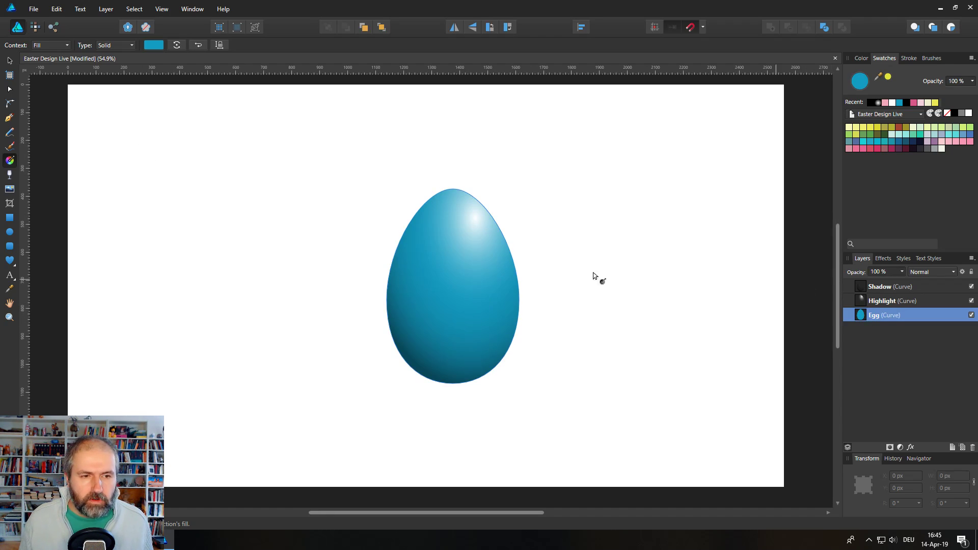
click(9, 218)
drag(370, 211, 546, 224)
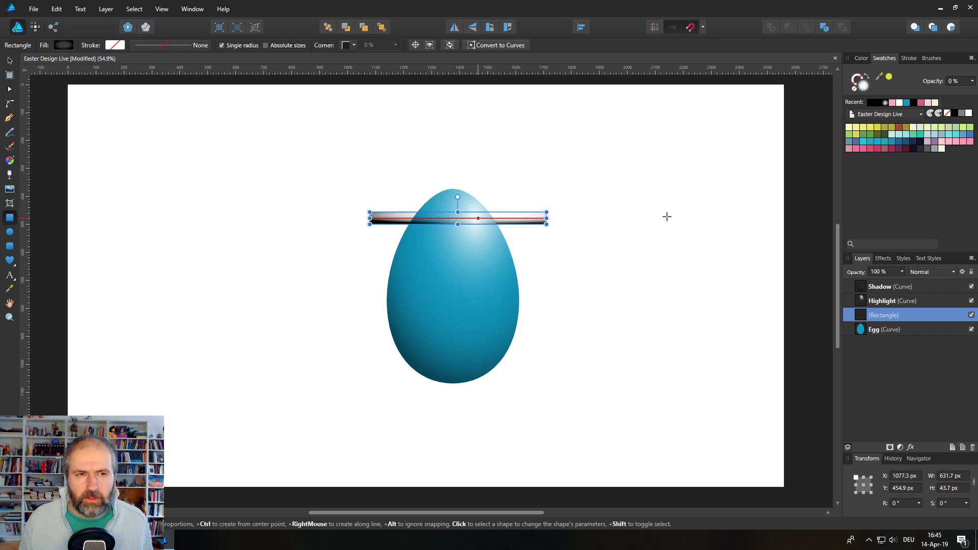
click(870, 127)
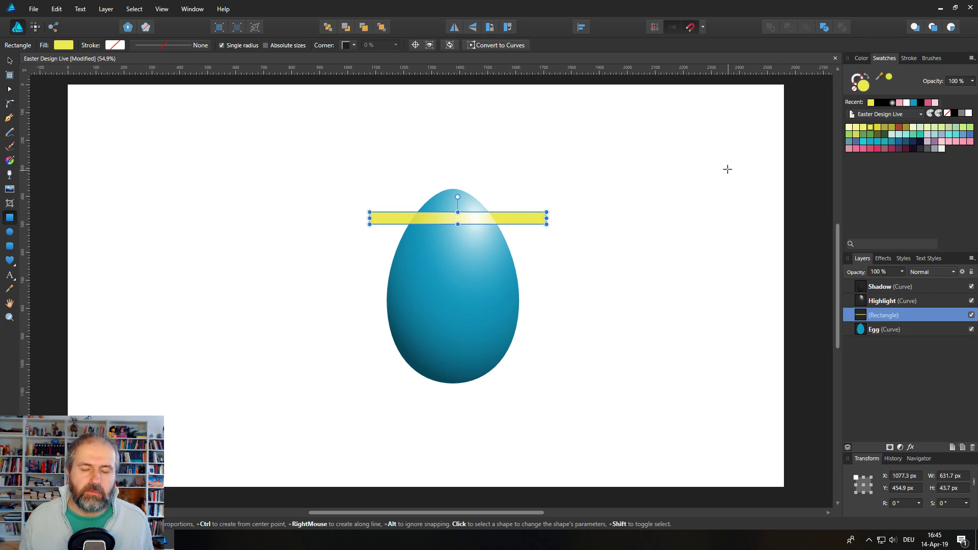
click(9, 60)
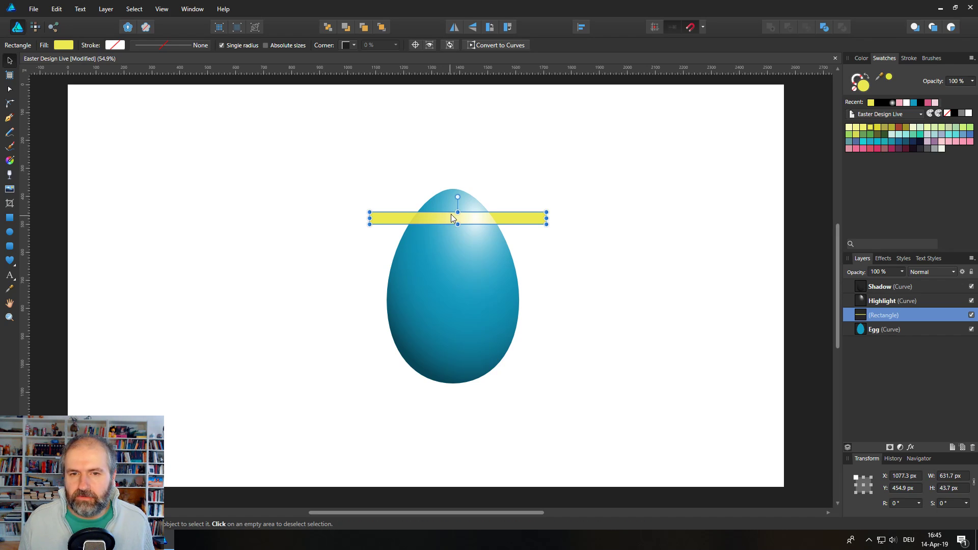
drag(510, 223, 502, 218)
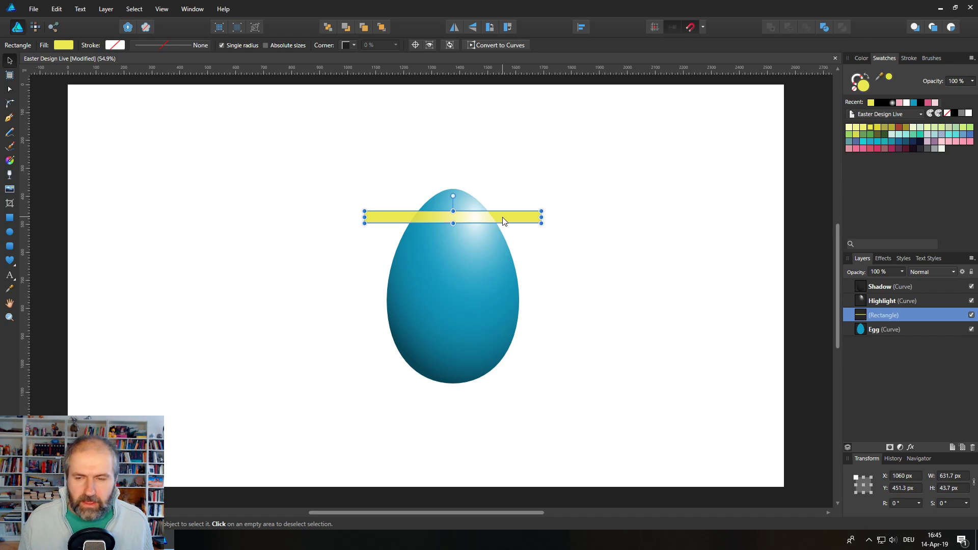
- Copy the yellow stripe as a thinner pink stripe about 18 px high and place it just below the yellow one
drag(508, 220, 454, 235)
click(863, 149)
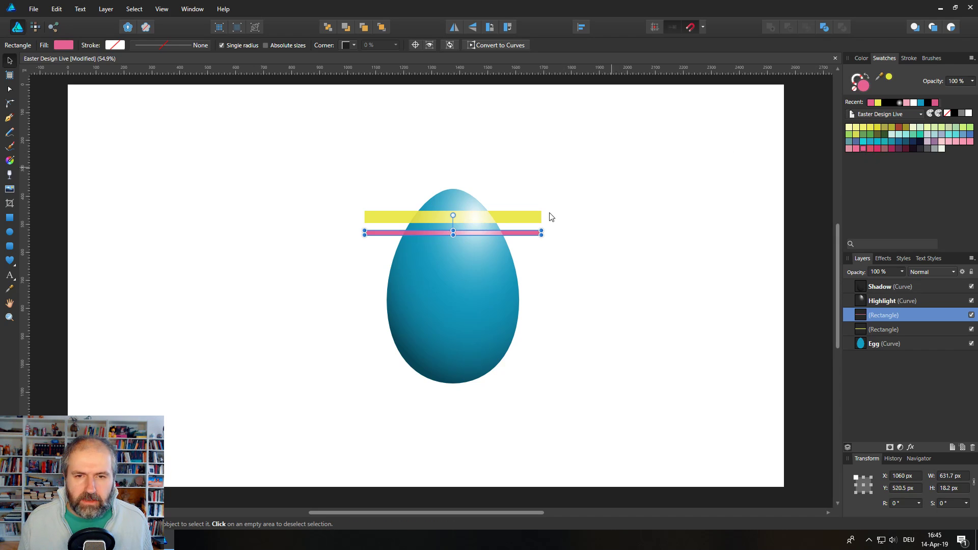
drag(515, 235, 509, 230)
click(598, 216)
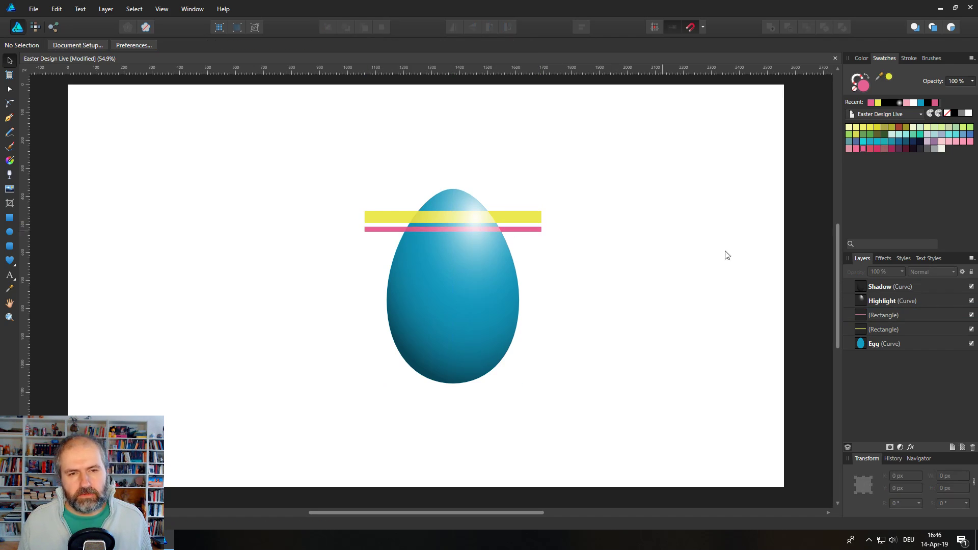
- Clip the yellow and pink stripes to the egg by nesting both rectangles inside the Egg layer, and expand that layer
click(871, 316)
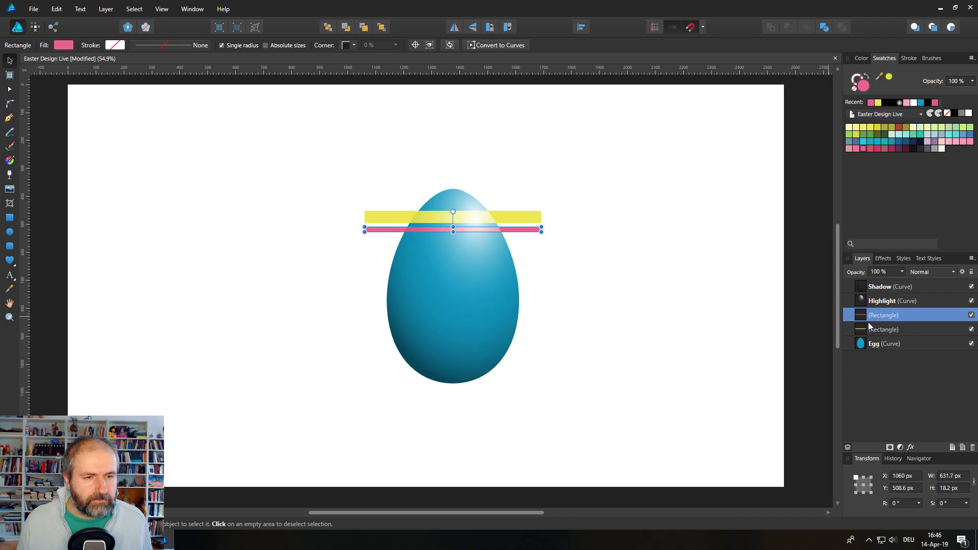
click(665, 272)
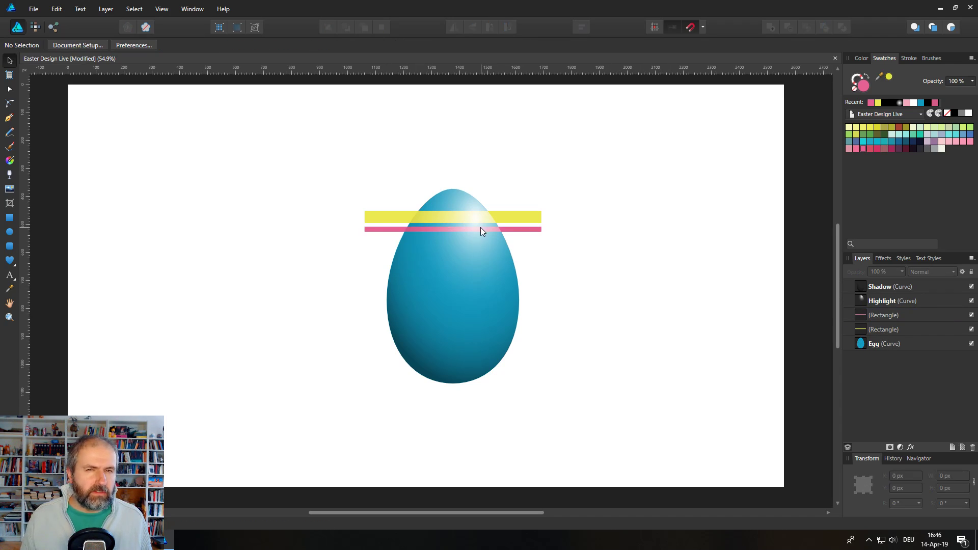
click(866, 319)
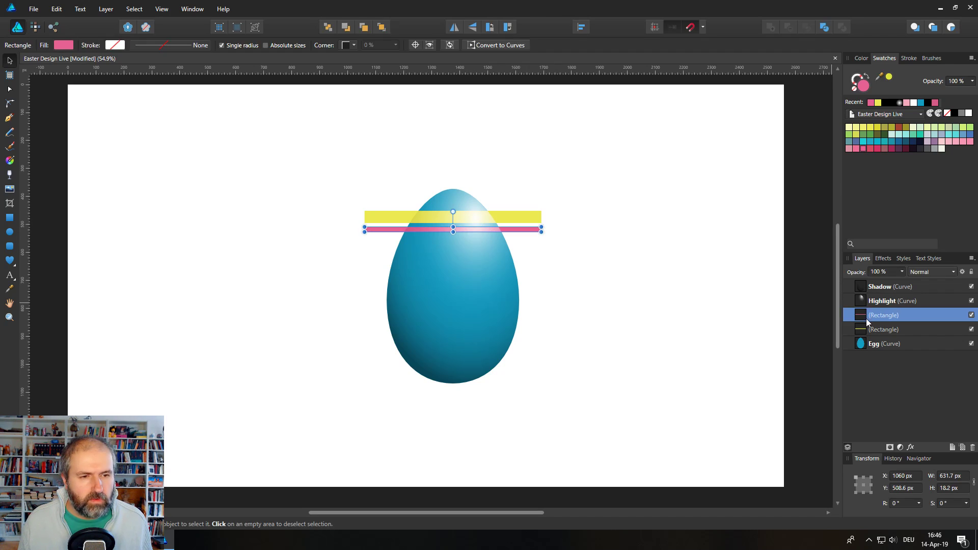
shift+click(864, 331)
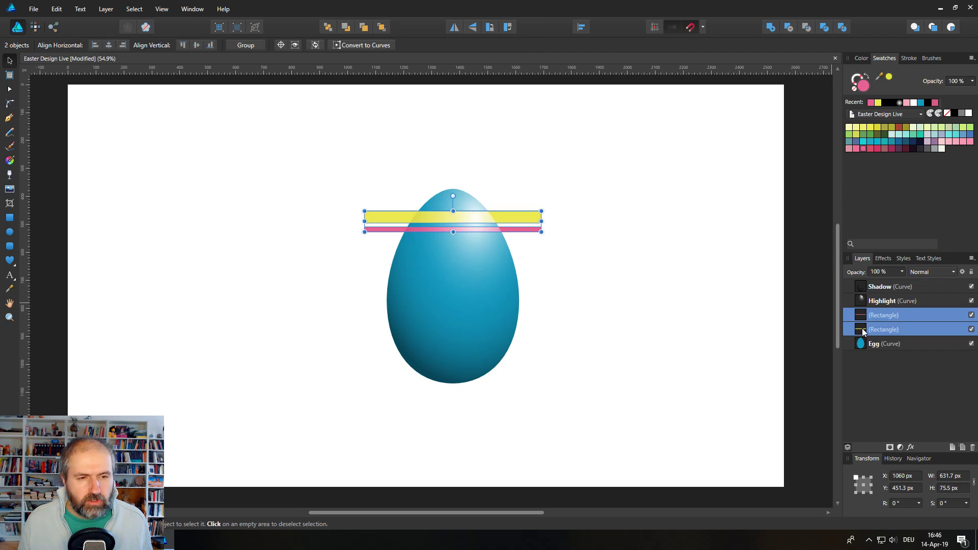
drag(882, 328, 886, 346)
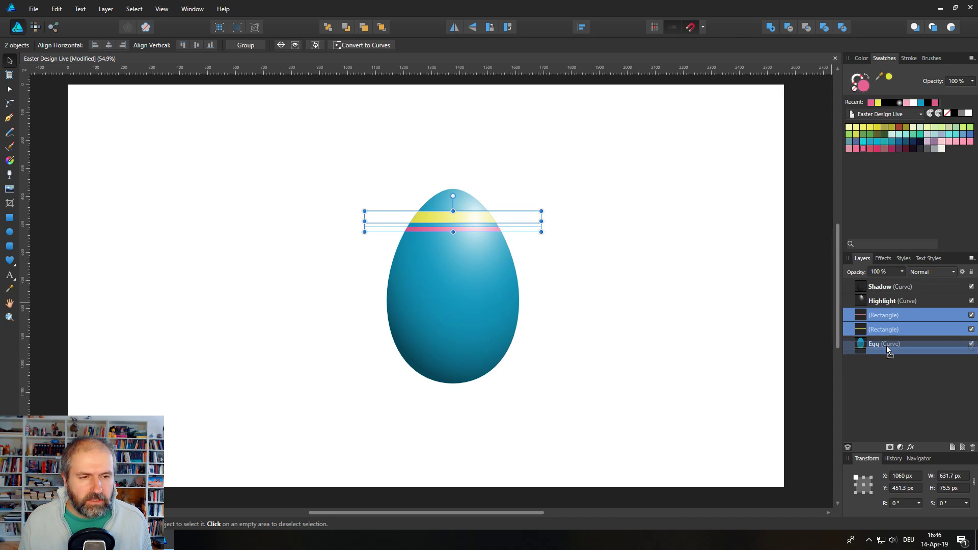
click(849, 315)
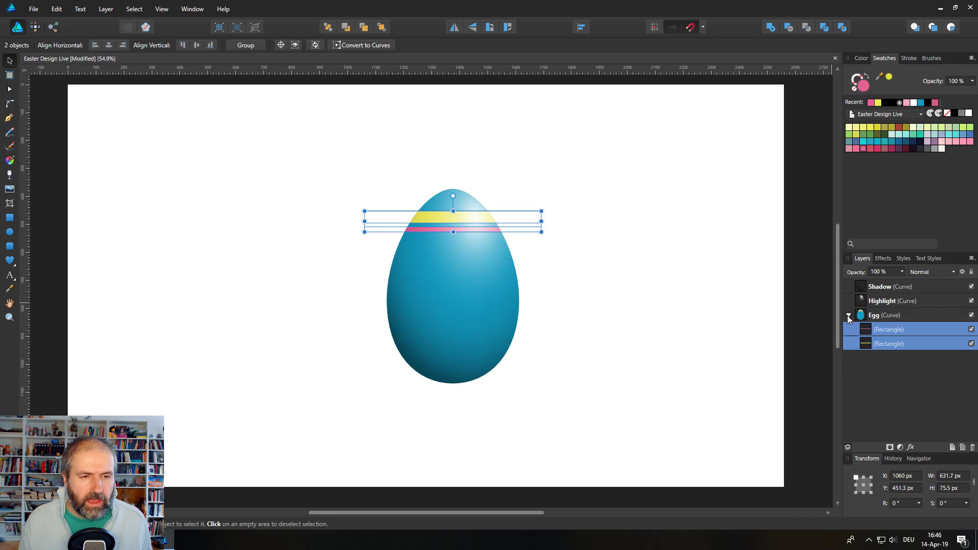
- Copy the clipped yellow and pink stripe pair twice further down the egg, across its middle and lower part, and deselect
click(701, 312)
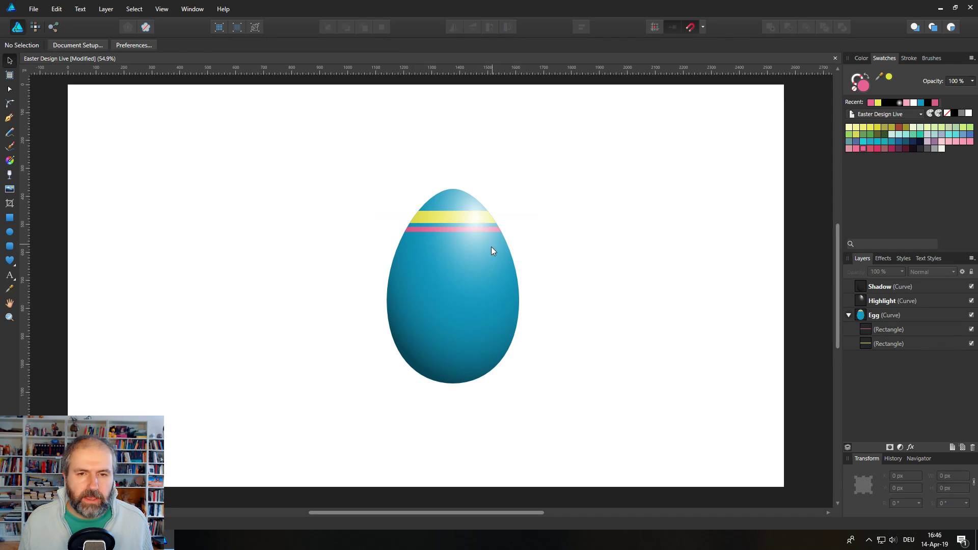
click(896, 331)
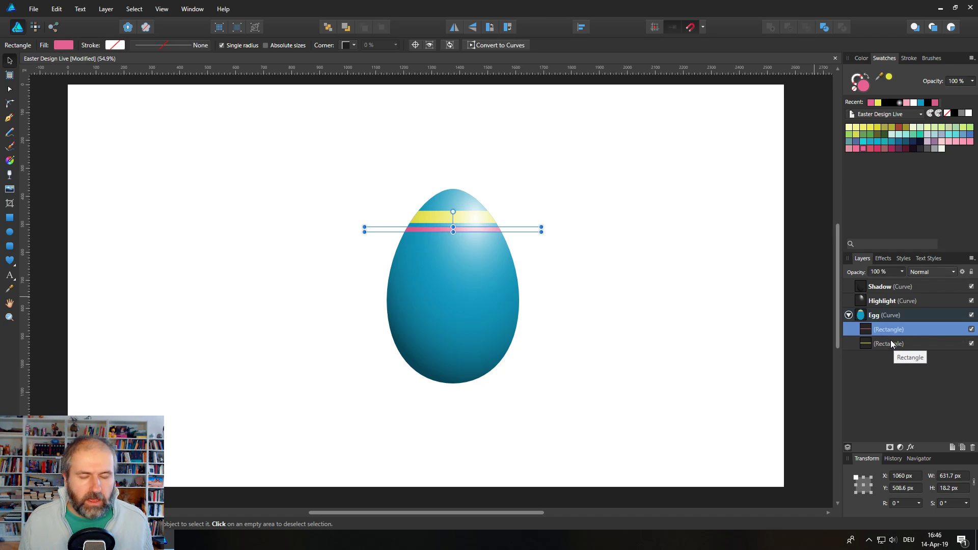
shift+click(889, 342)
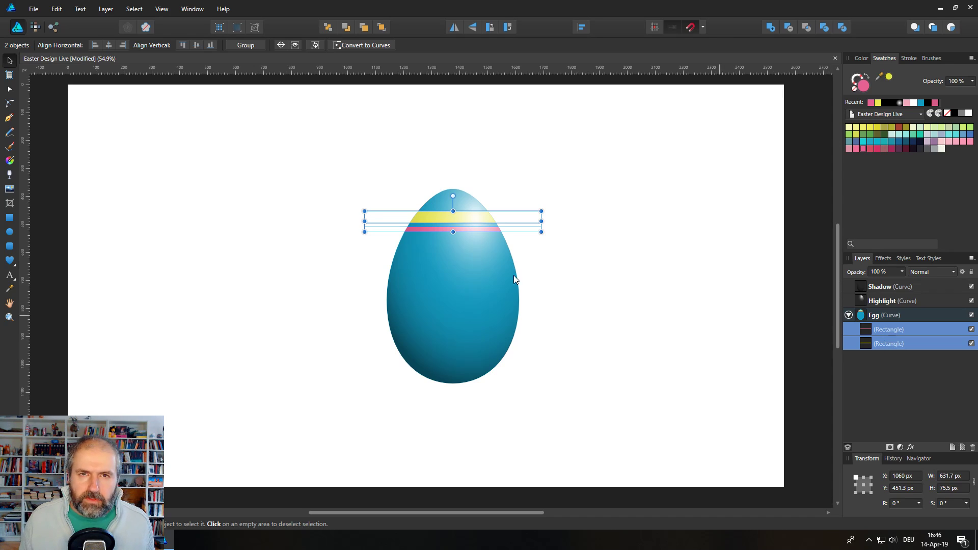
drag(463, 217, 475, 326)
click(608, 312)
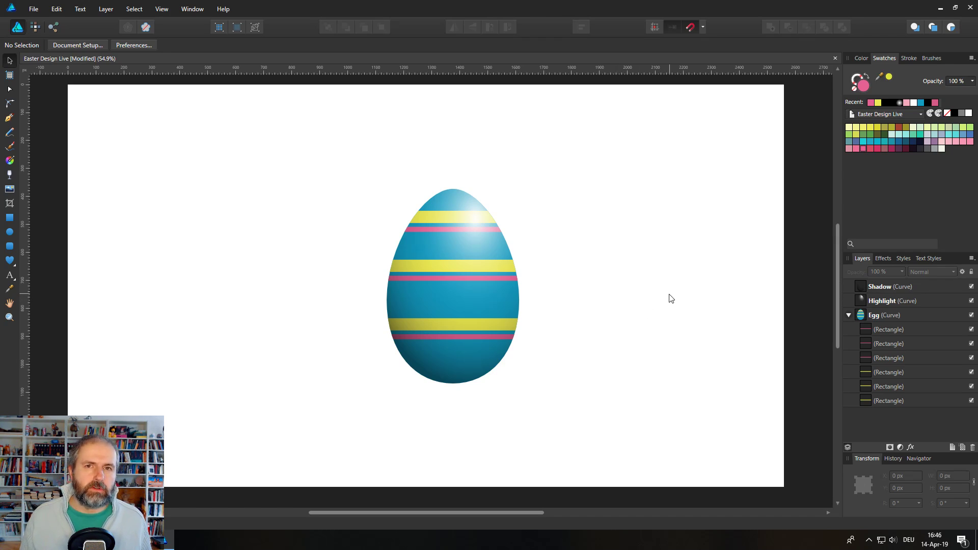
- Group the Egg, Highlight and Shadow layers and name the group "Egg All"
click(849, 315)
click(906, 316)
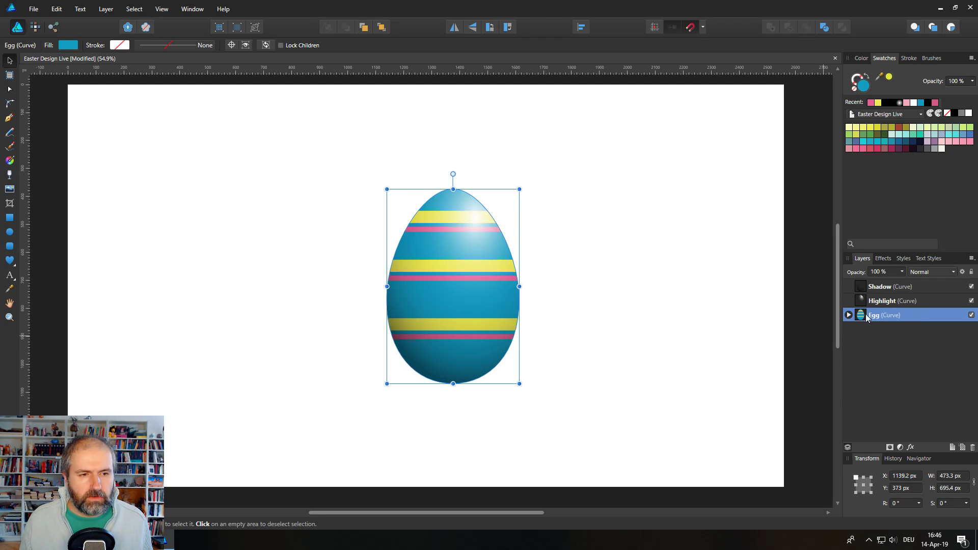
shift+click(903, 289)
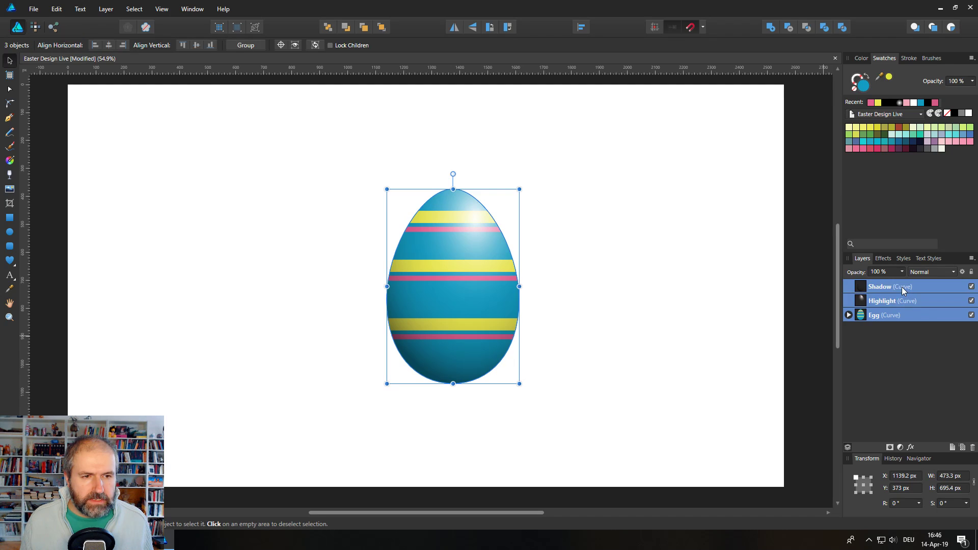
key(ctrl+g)
double_click(874, 288)
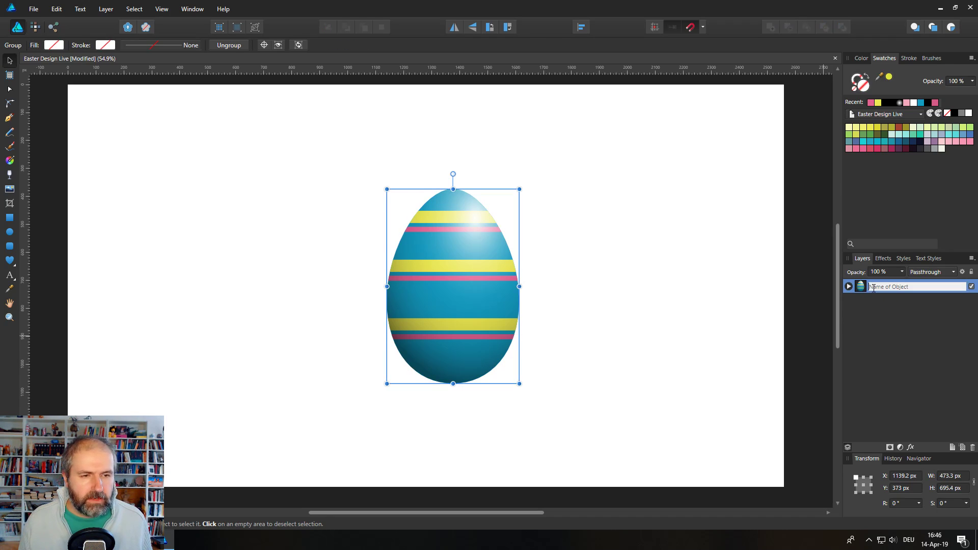
text(Egg)
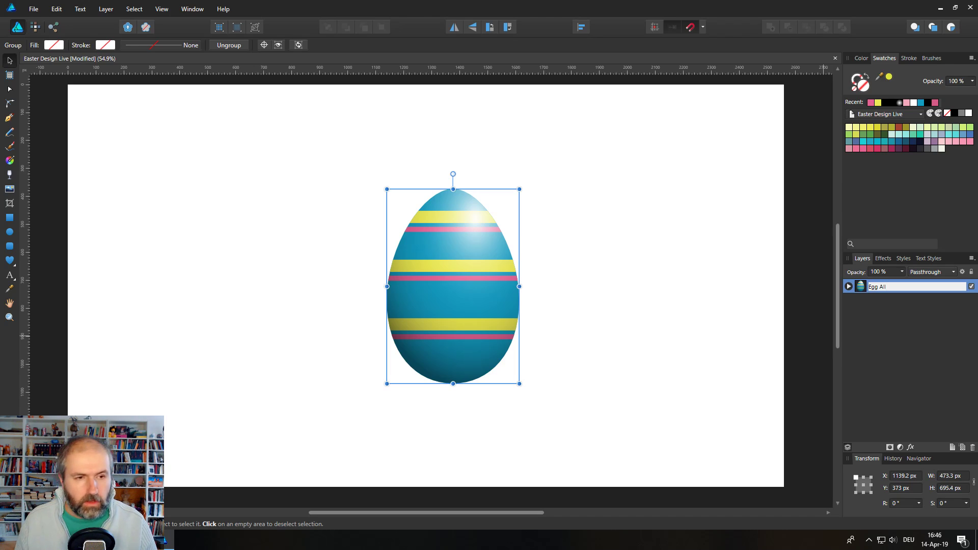
text( All)
key(Return)
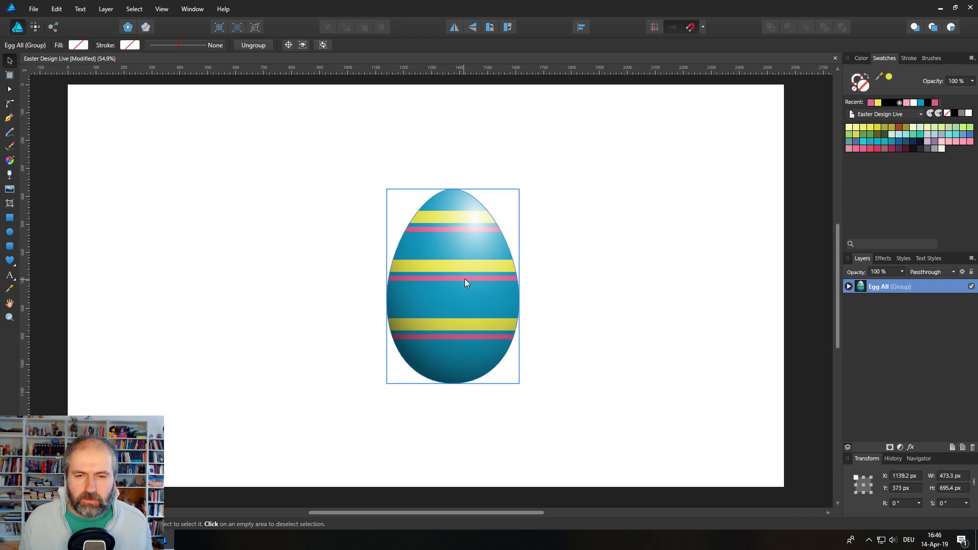
- Place a copy of the Egg All group to the left and delete all six stripe rectangles from the original egg
alt+drag(465, 280, 262, 277)
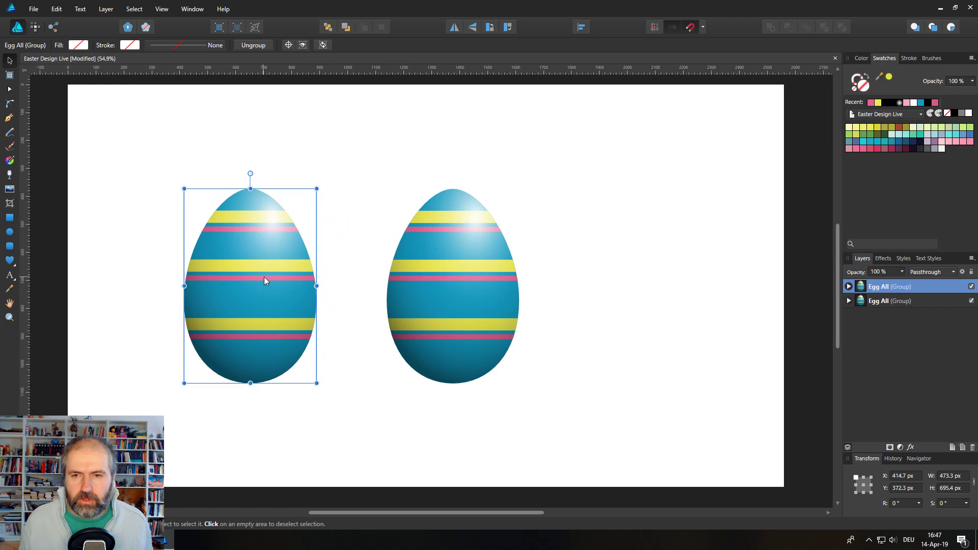
click(474, 297)
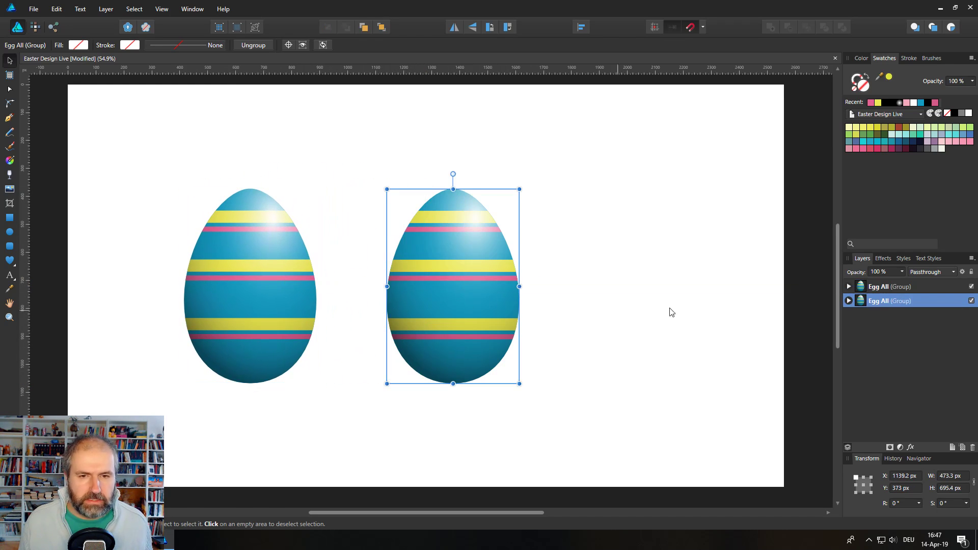
click(849, 301)
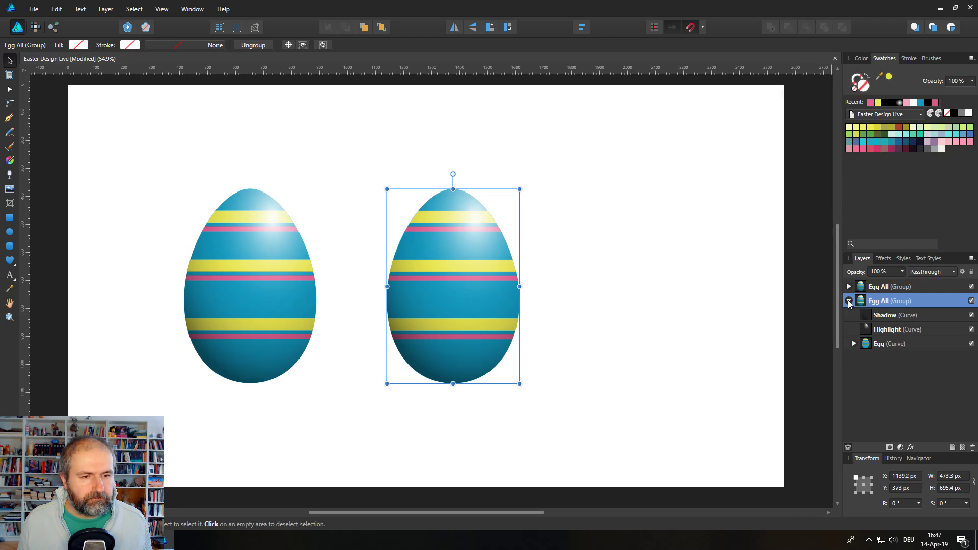
click(854, 344)
click(874, 361)
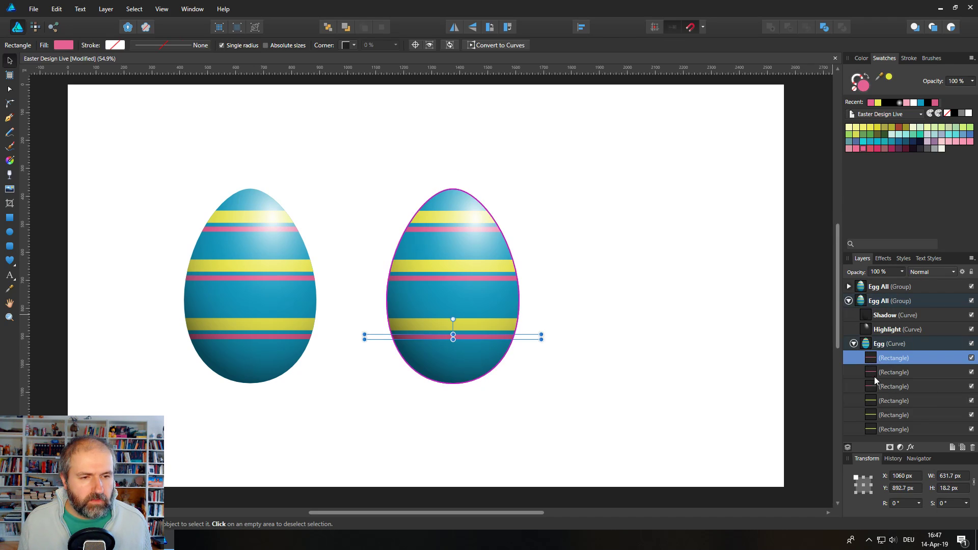
shift+click(875, 429)
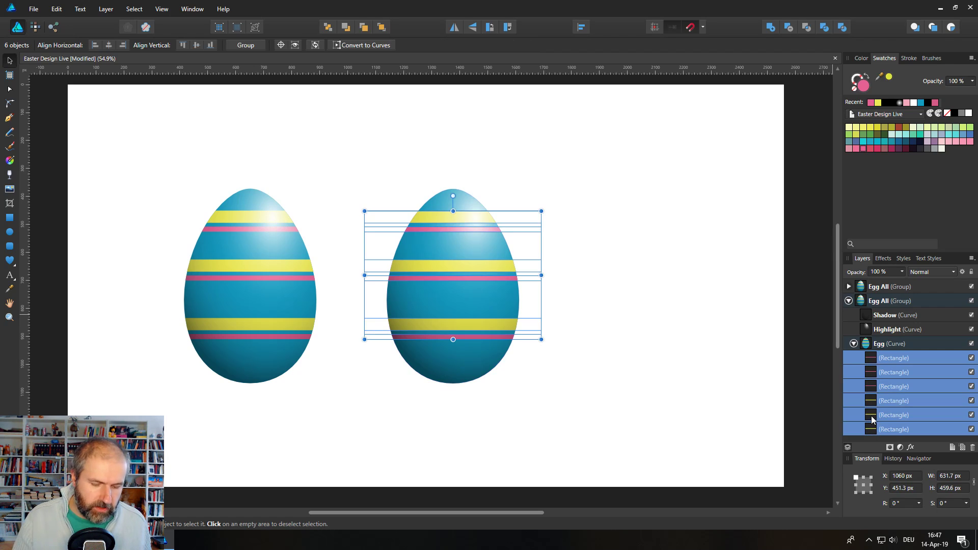
key(Delete)
- Draw a pink rectangle about 761 by 89 px across the plain egg's upper part and convert it to curves
click(9, 217)
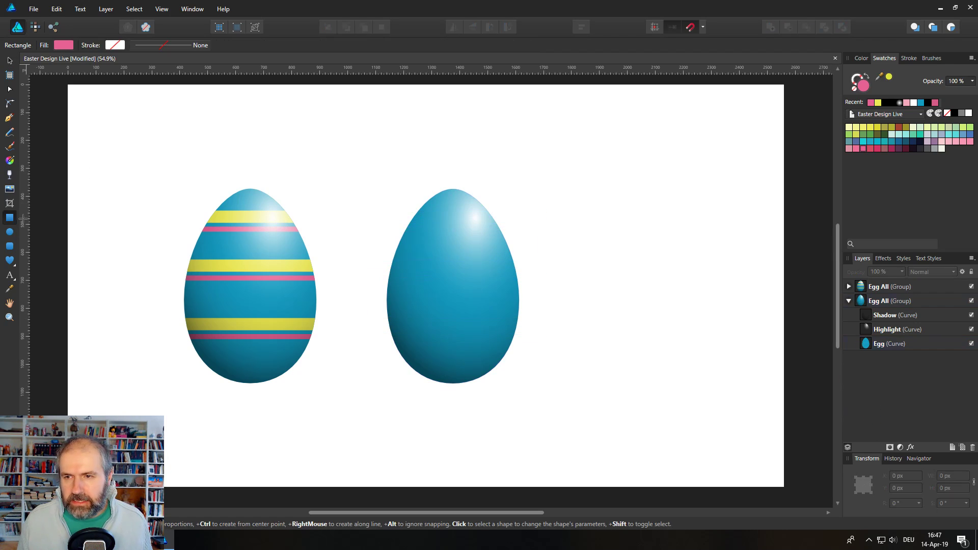
drag(348, 218, 561, 243)
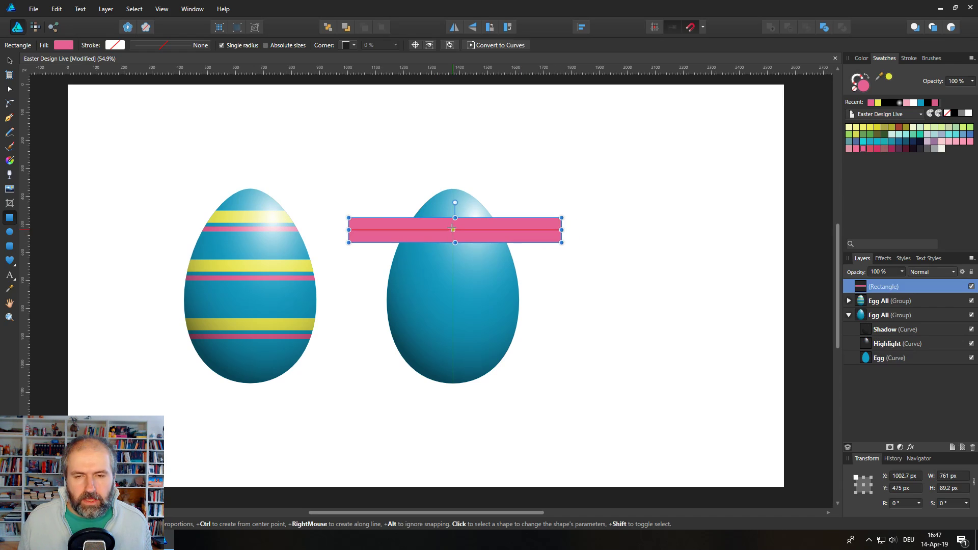
right_click(484, 228)
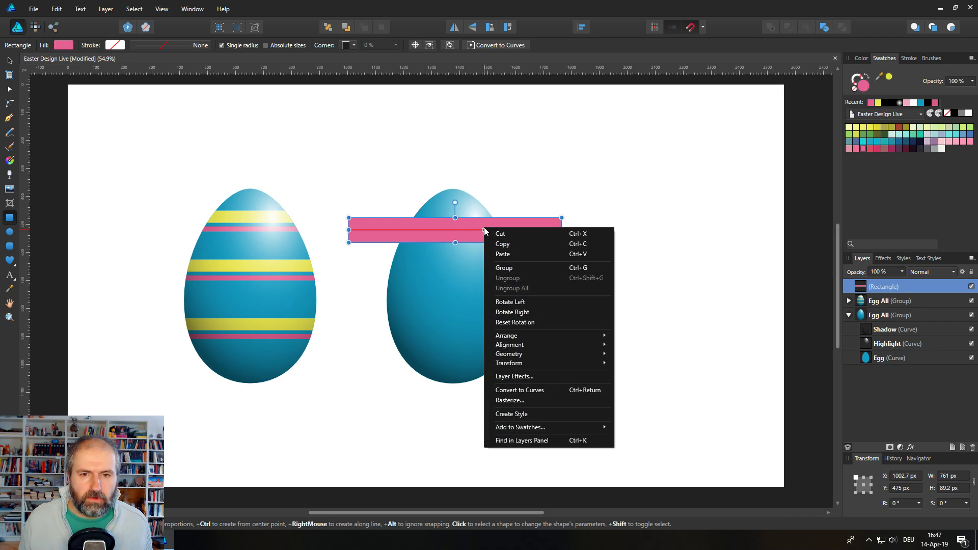
click(521, 391)
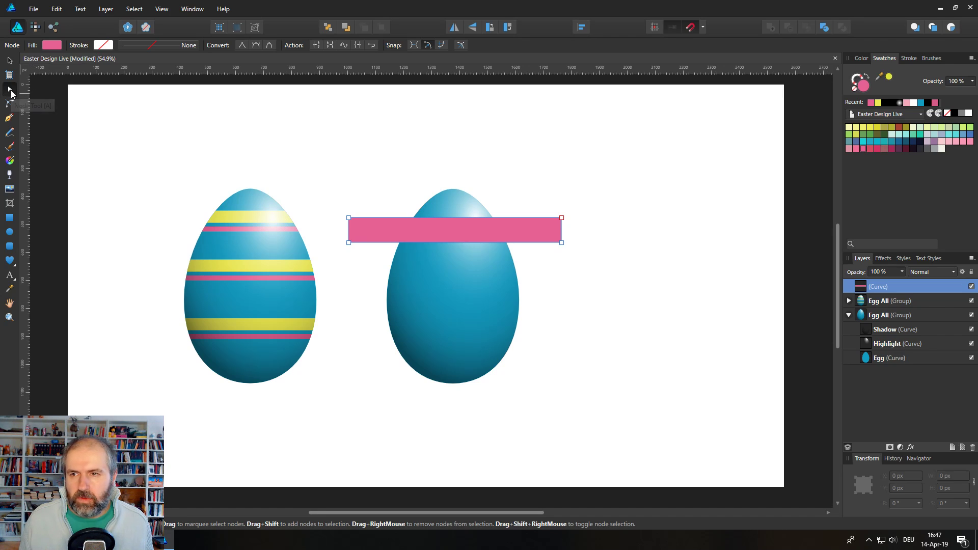
- Add two nodes on each long edge of the pink bar, in vertically aligned pairs near the egg's left and right sides
click(401, 218)
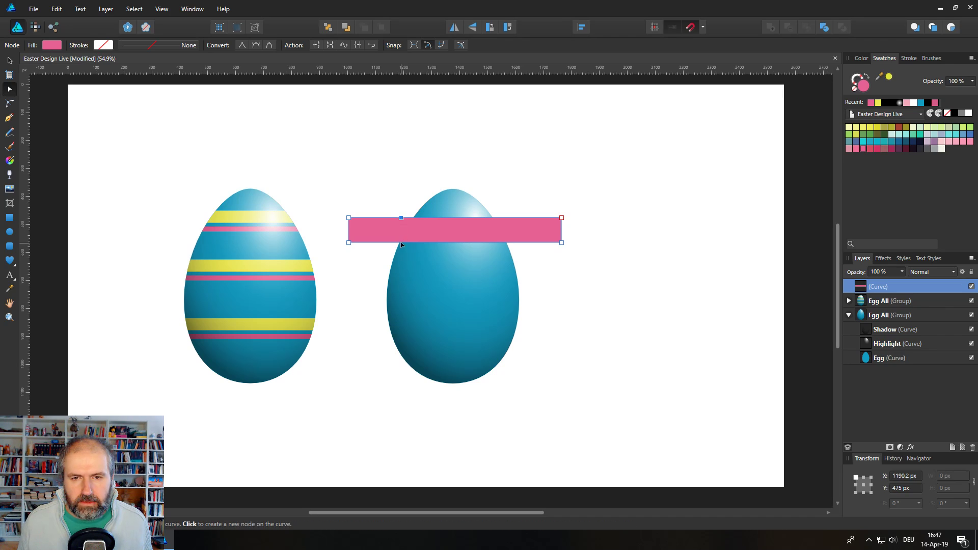
click(508, 218)
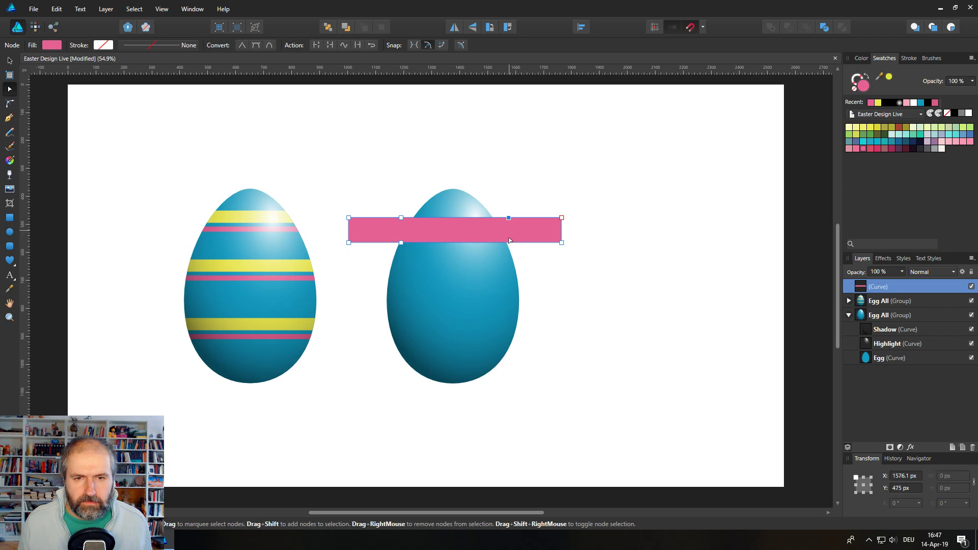
click(509, 243)
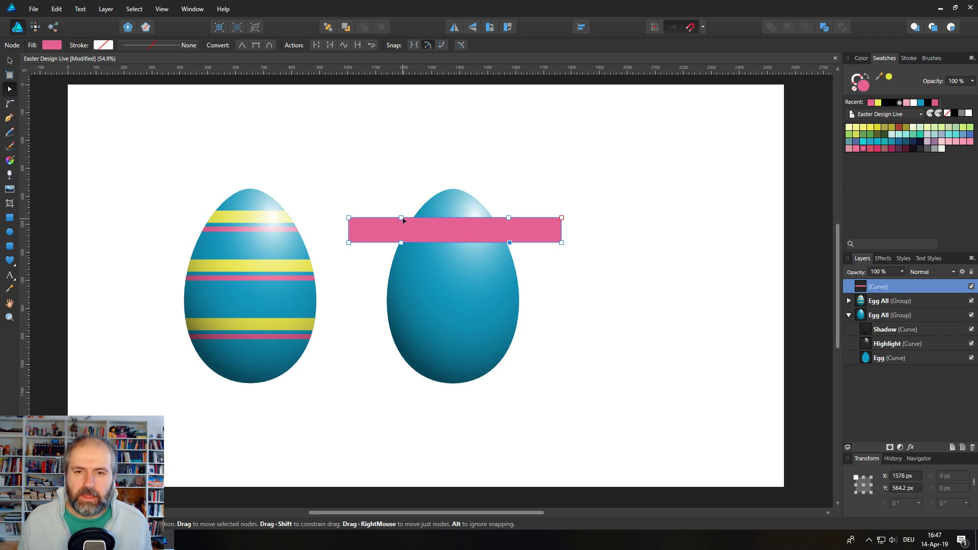
- Raise the bar's left pair of inner nodes by about 30 px and convert both to smooth nodes
click(401, 219)
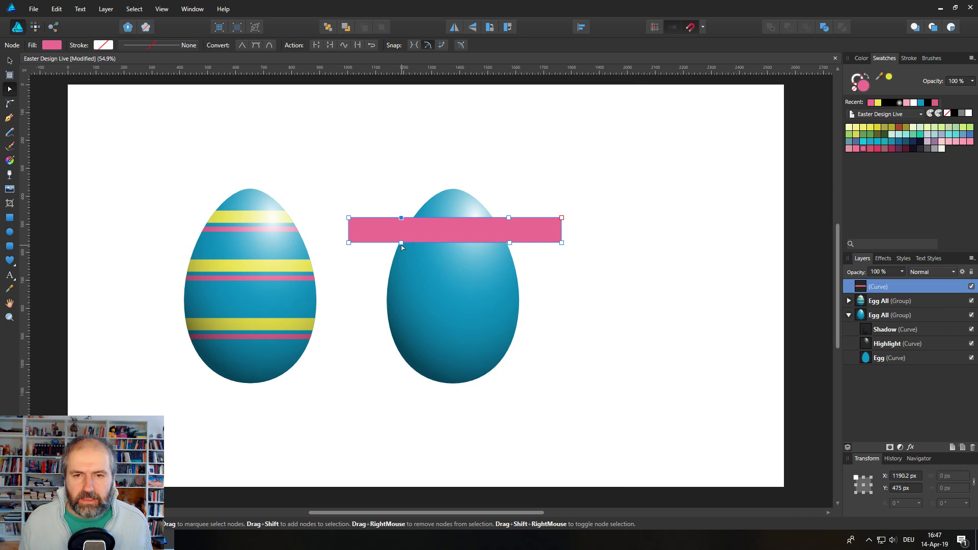
shift+click(401, 244)
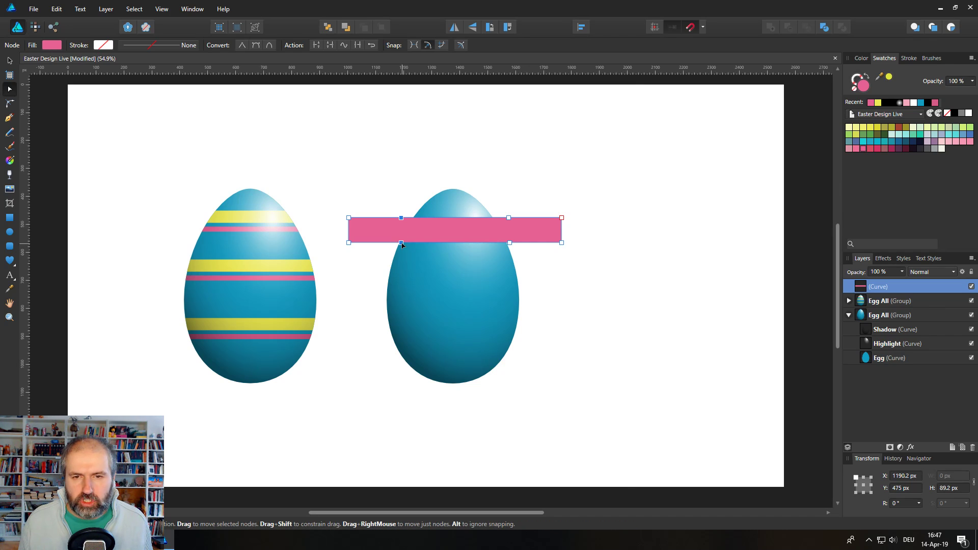
drag(402, 243, 402, 237)
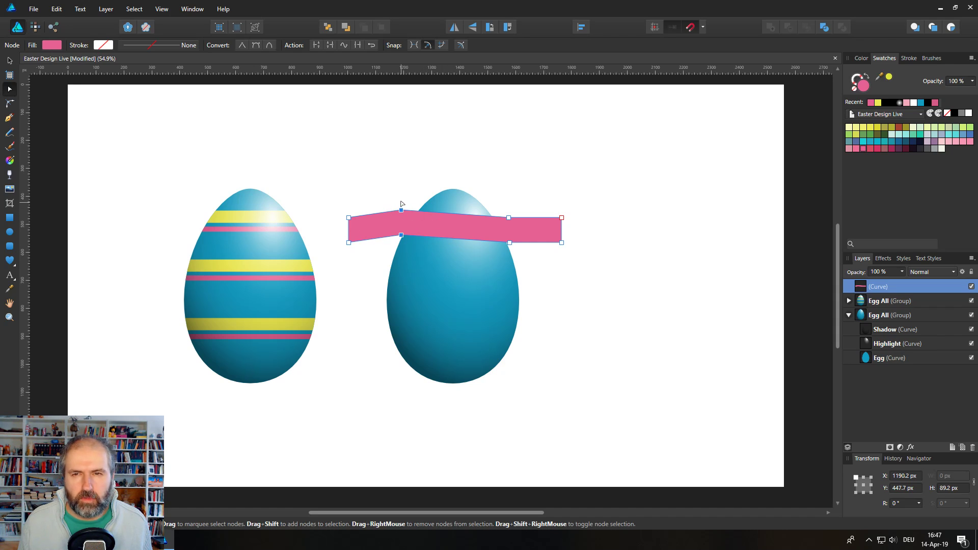
click(256, 47)
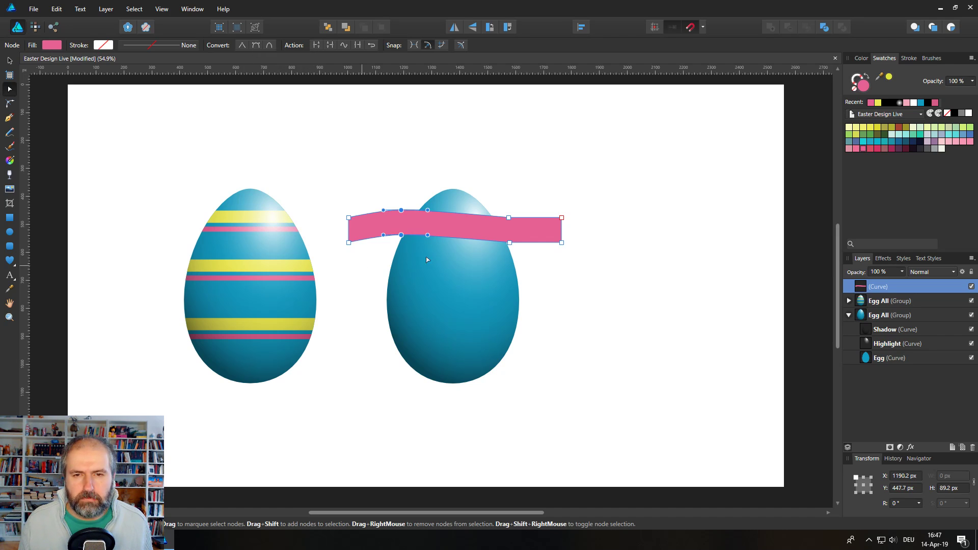
drag(402, 210, 401, 212)
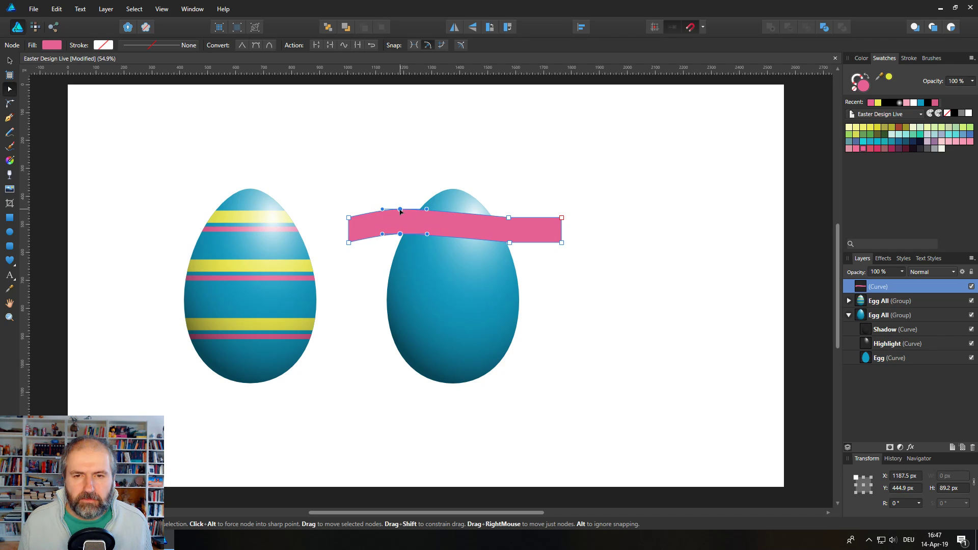
- Convert the bar's right pair of inner nodes to smooth and lower them by about 22 px to form a wave
click(508, 218)
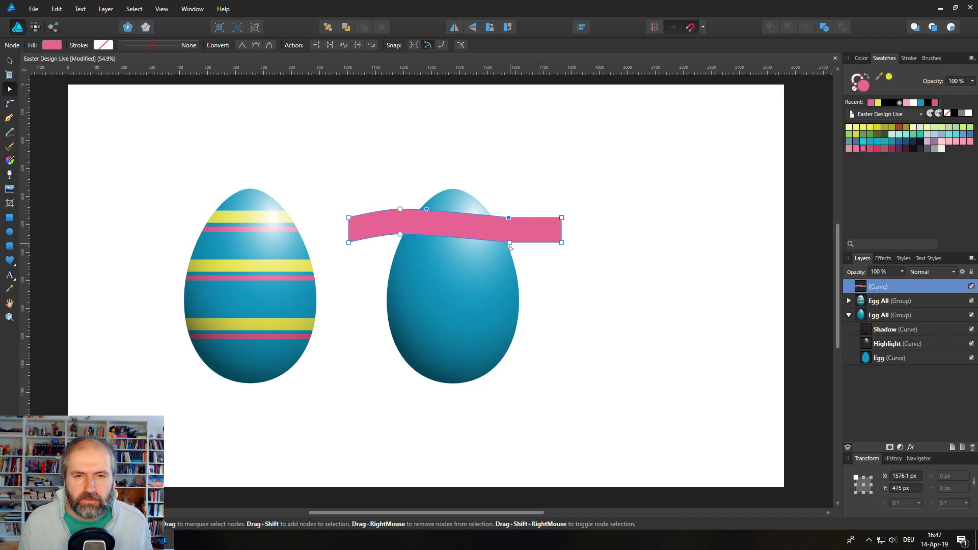
shift+click(510, 244)
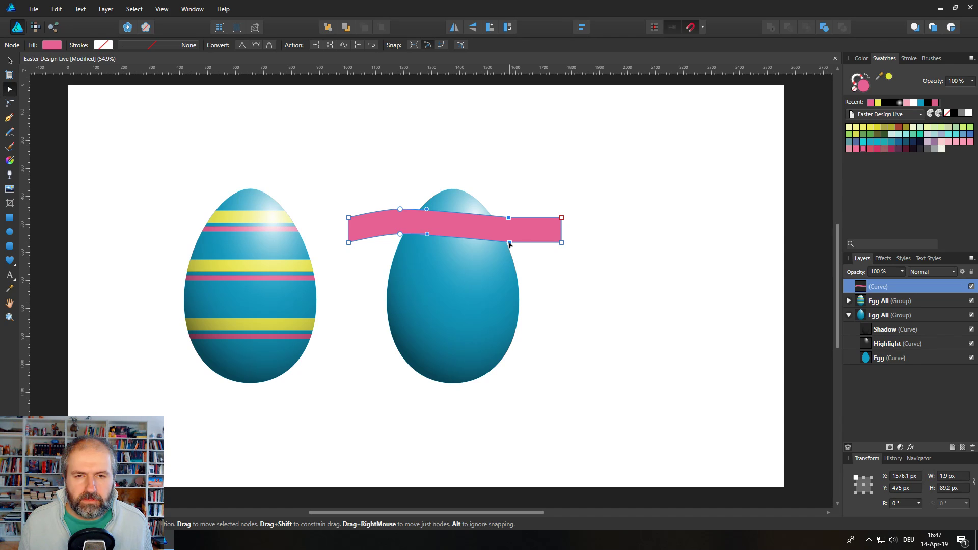
click(256, 45)
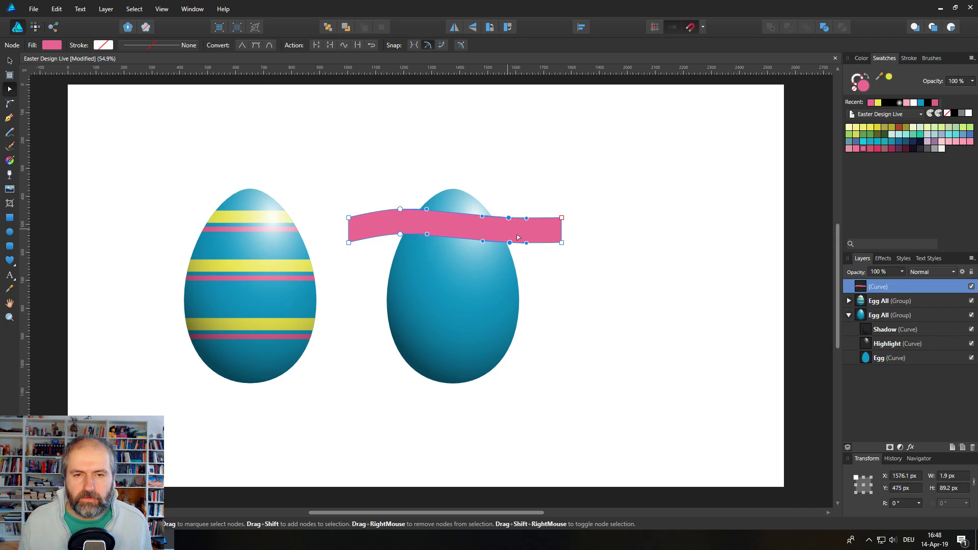
drag(509, 246, 510, 250)
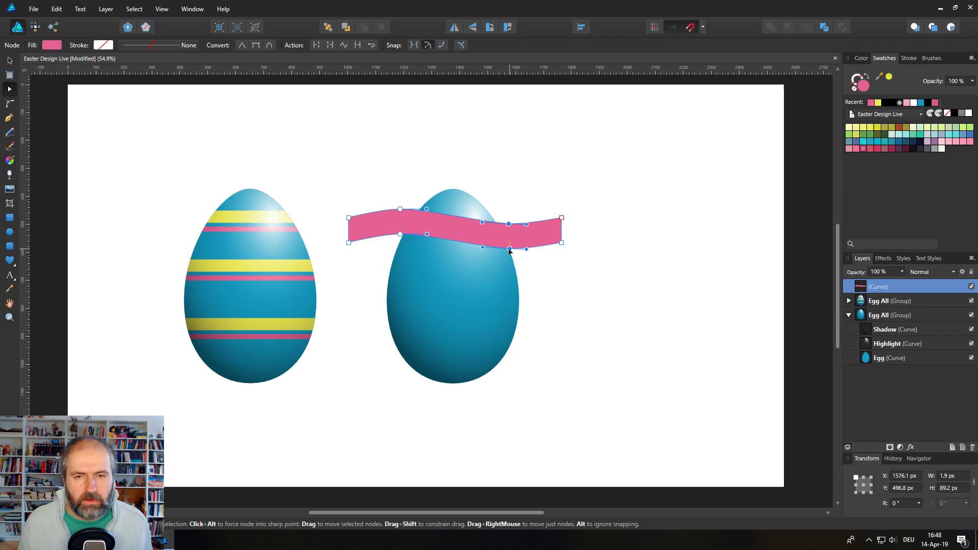
- Nudge the wavy pink stripe slightly down and right, and clip it to the plain egg by nesting it inside that Egg layer
click(9, 60)
click(128, 129)
drag(481, 238, 484, 240)
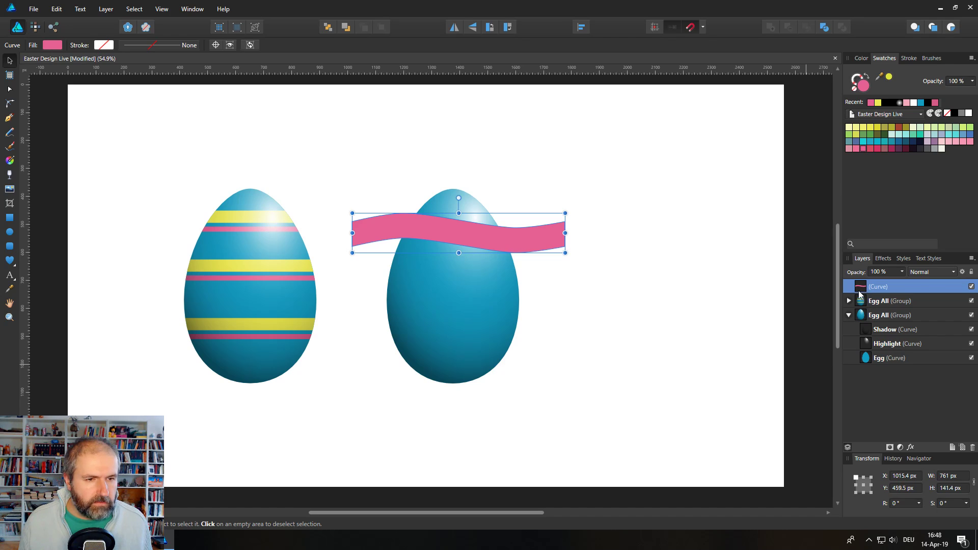
drag(860, 288, 881, 360)
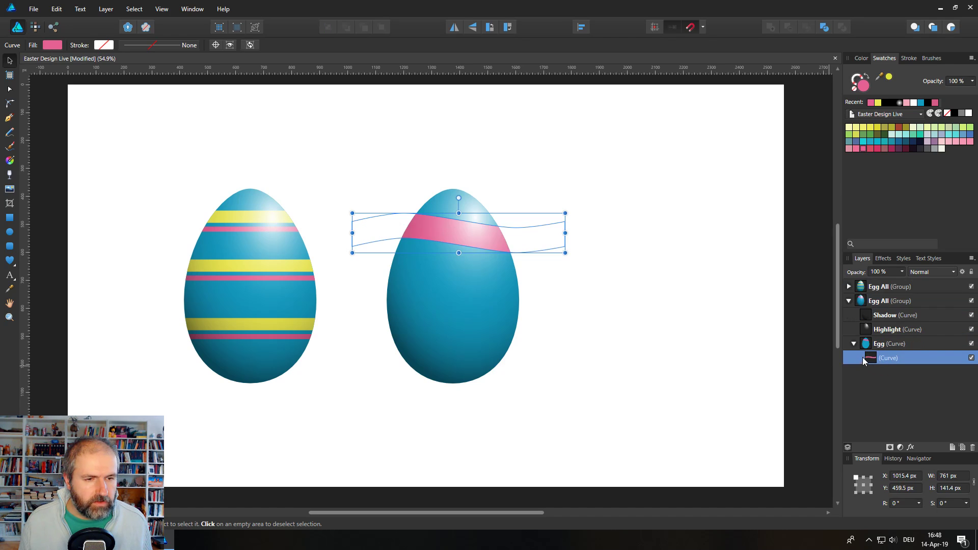
- Copy the wavy pink stripe three times down the egg, spacing the copies to its lower end, and deselect
key(alt)
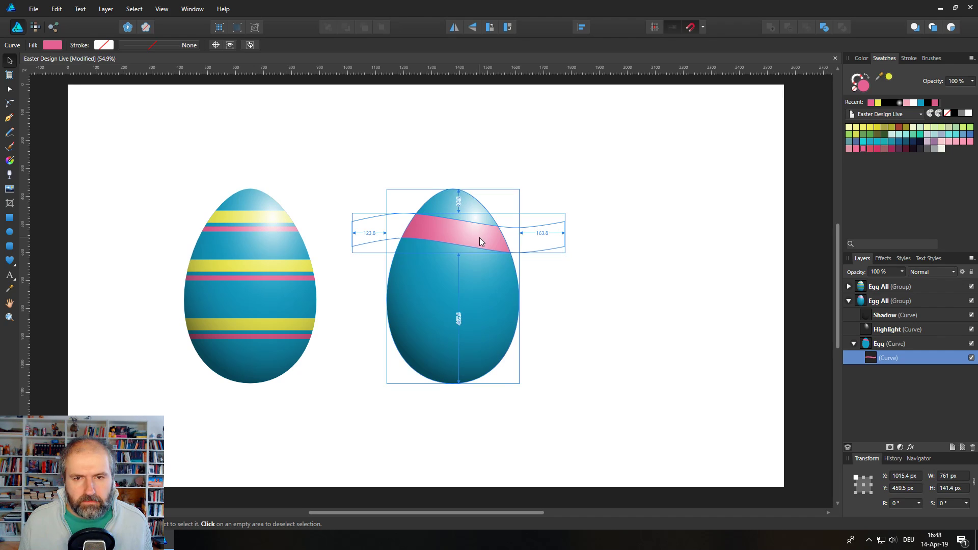
drag(479, 250, 480, 371)
click(586, 419)
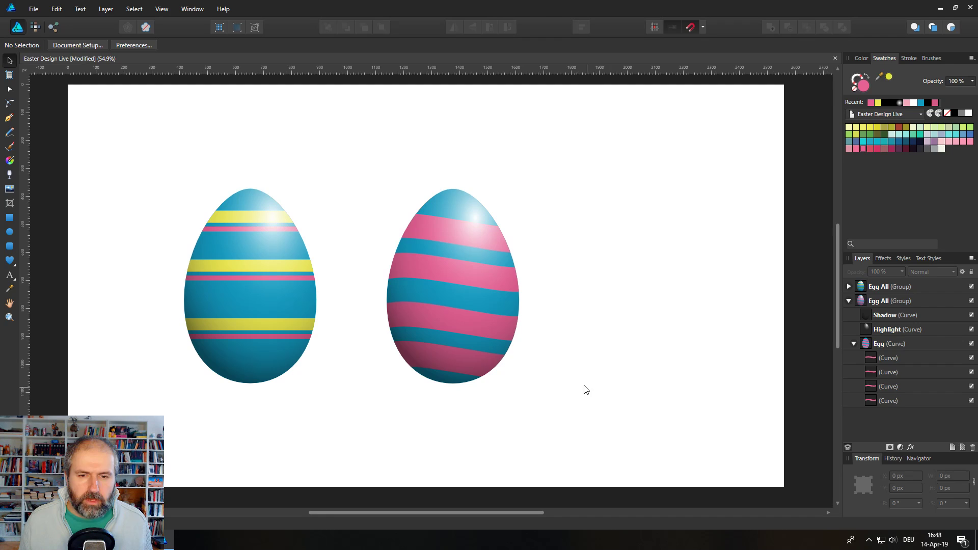
- Move all four wavy pink stripes up by about 39 px and slightly right within the second egg, and deselect them
click(909, 362)
shift+click(900, 402)
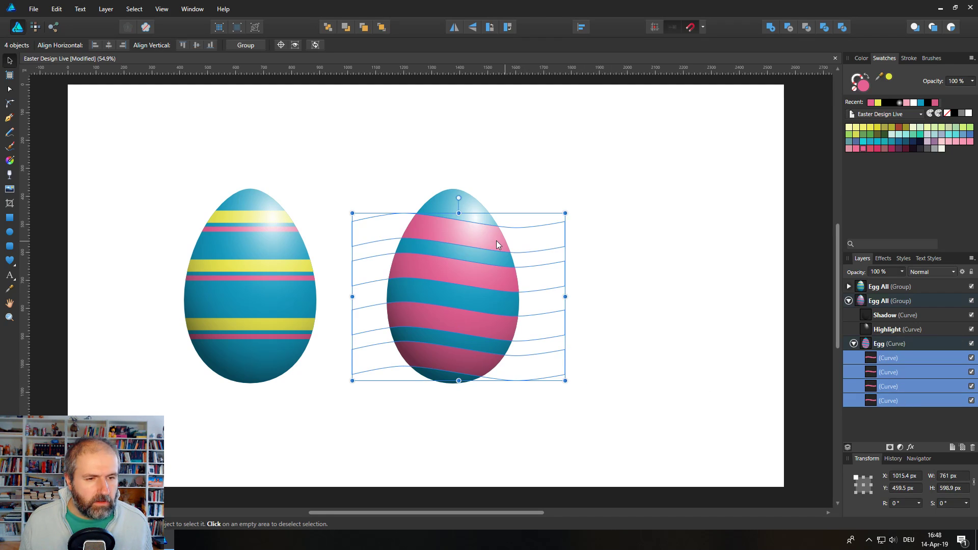
drag(497, 240, 484, 225)
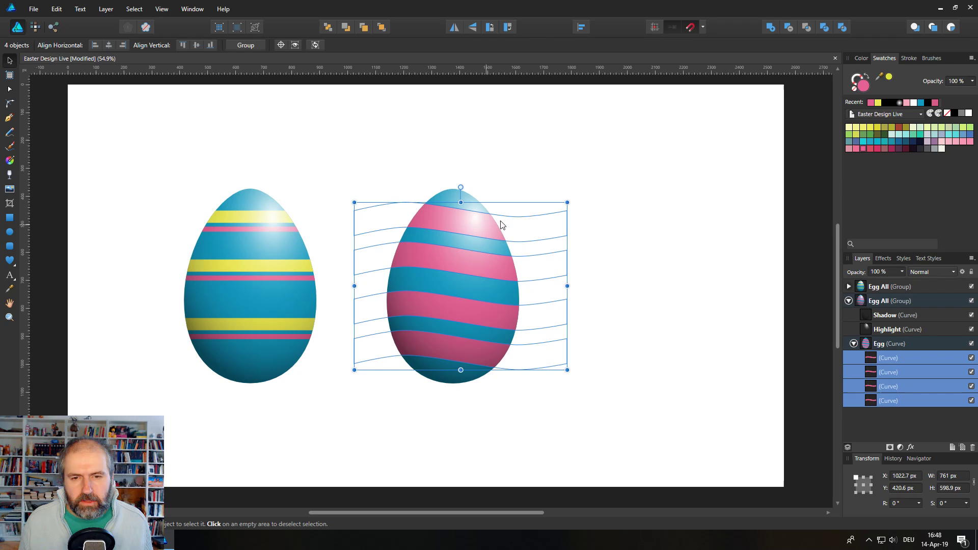
click(637, 161)
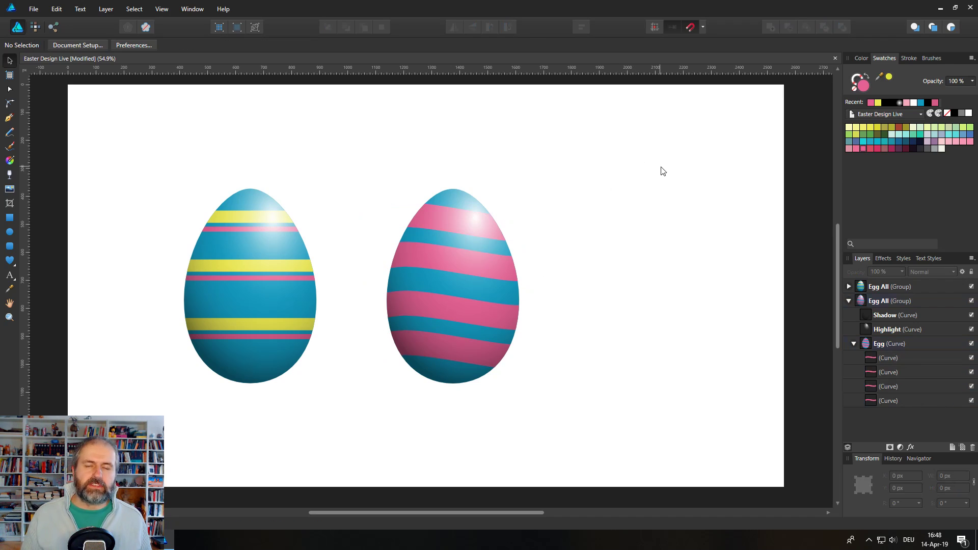
- Collapse the wavy-striped egg's group and place a copy of the whole egg level with it, to its right
click(849, 301)
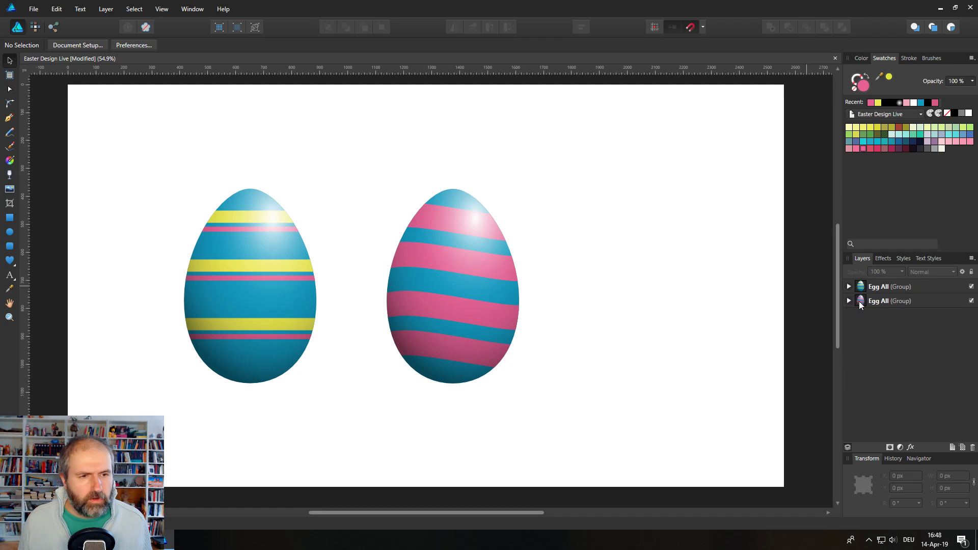
click(860, 301)
drag(461, 271, 660, 264)
- Delete the four wavy stripe curves nested inside the middle egg's Egg layer
click(850, 315)
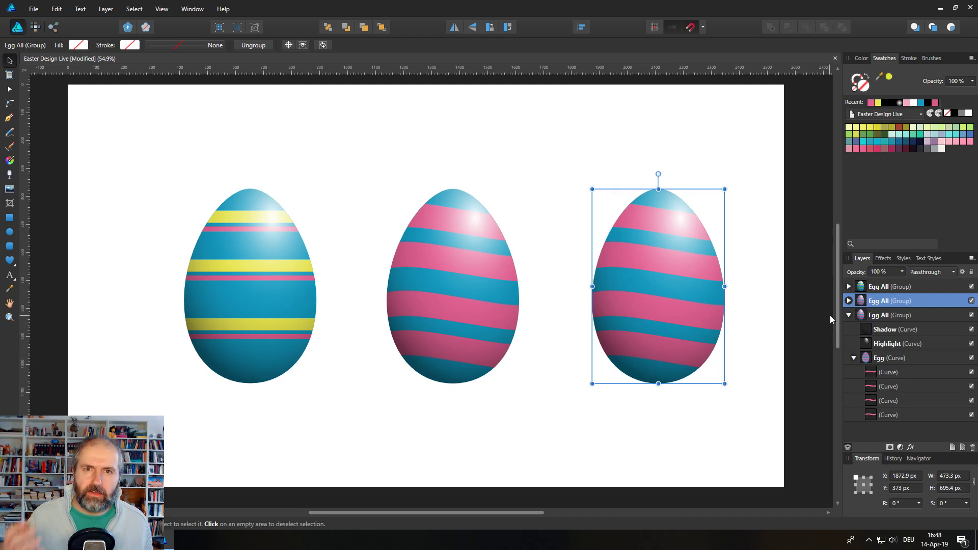
click(871, 373)
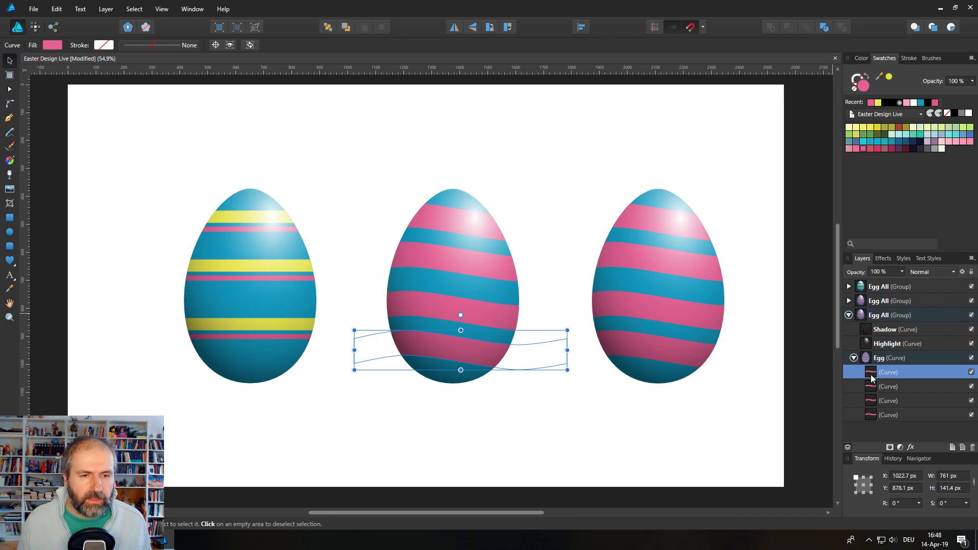
shift+click(873, 417)
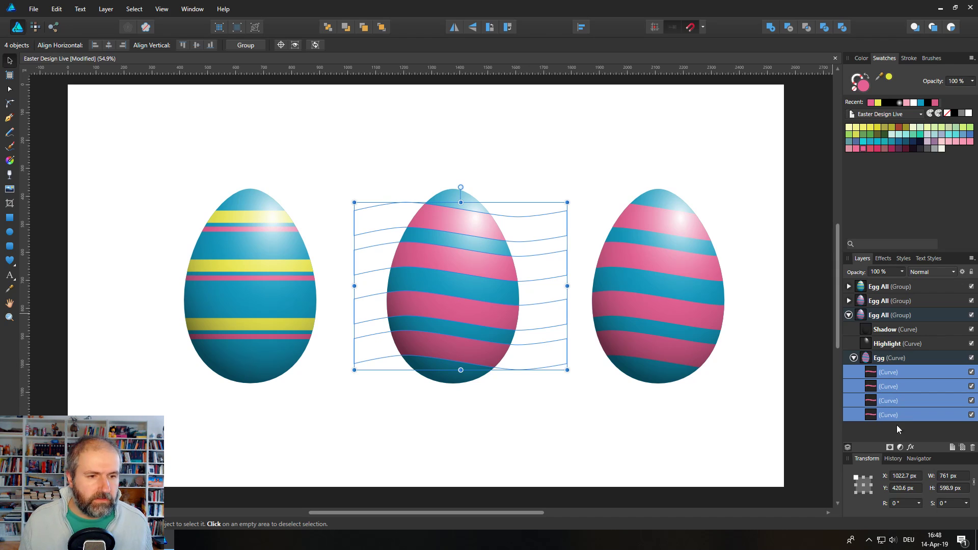
click(973, 449)
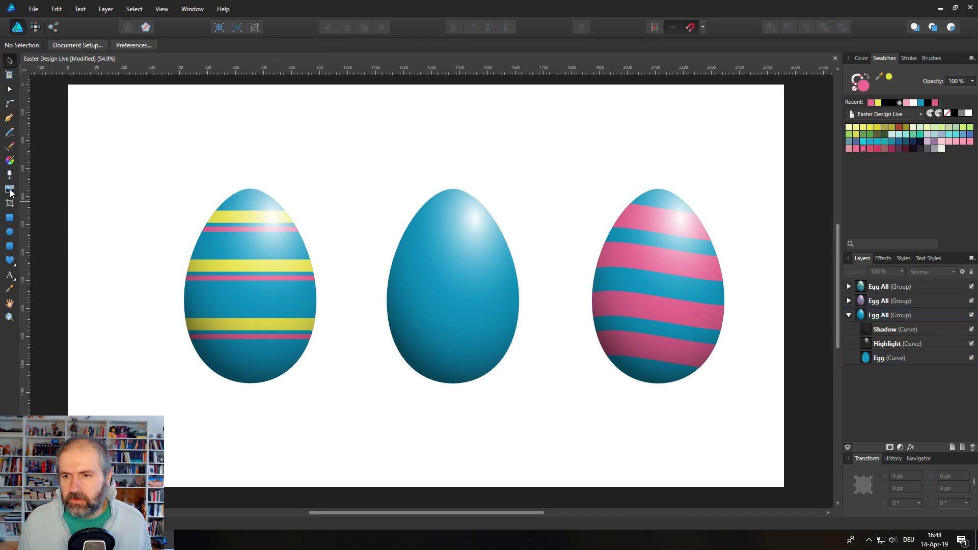
- Recolor the middle egg's Egg shape with the light green swatch
click(9, 233)
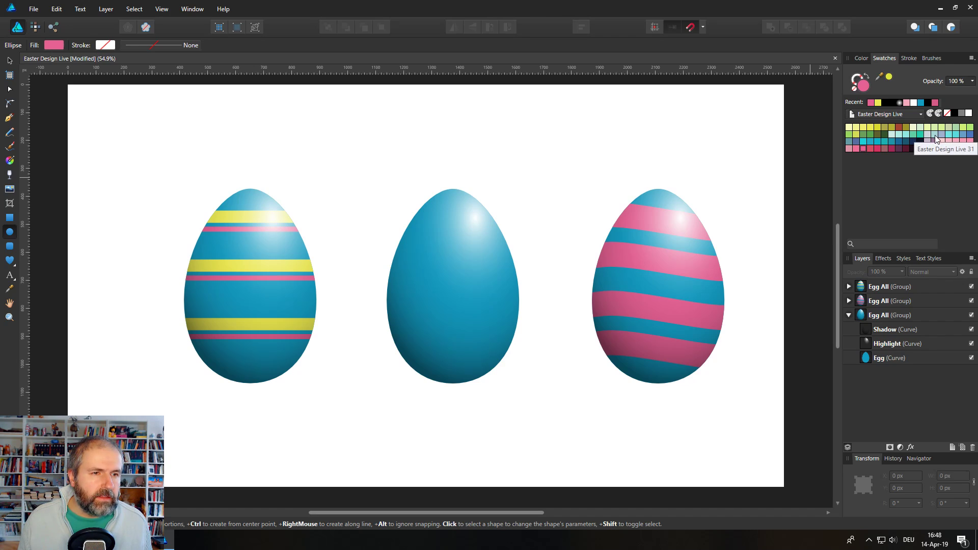
click(869, 360)
click(849, 135)
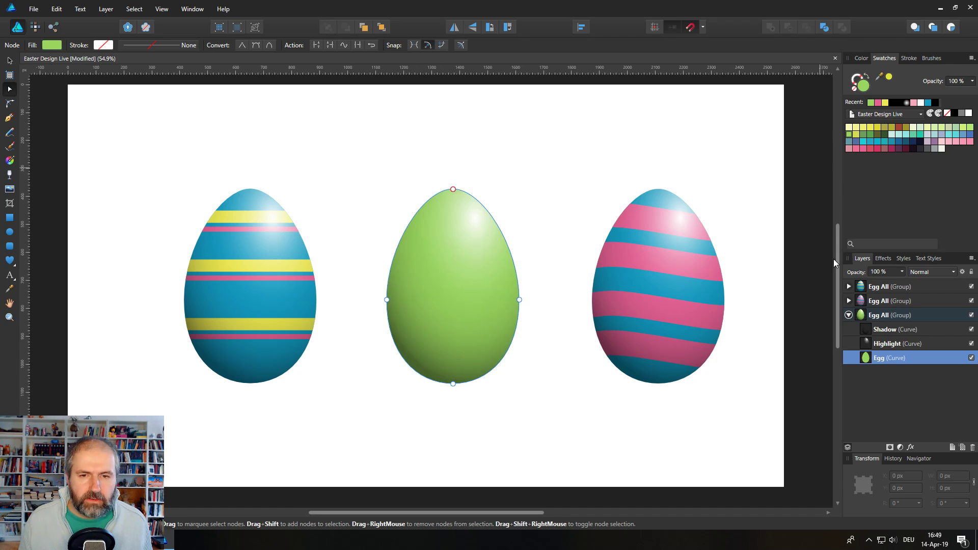
- Draw an ellipse of about 71 × 98 px near the center of the green egg and fill it with pale cream
drag(458, 242, 473, 310)
click(9, 232)
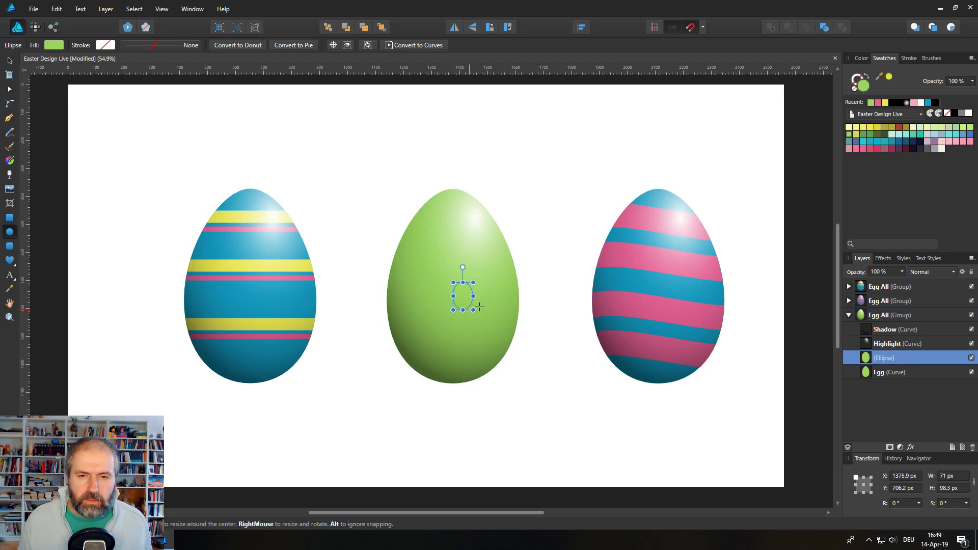
click(916, 127)
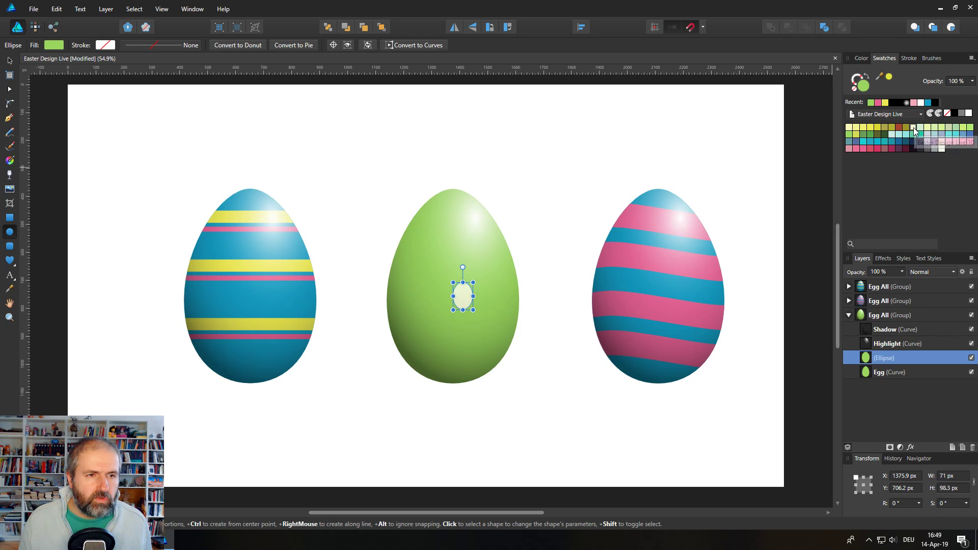
- Tilt the cream spot at the green egg's right side and add a copy on its upper left, rotated about -30°
click(10, 61)
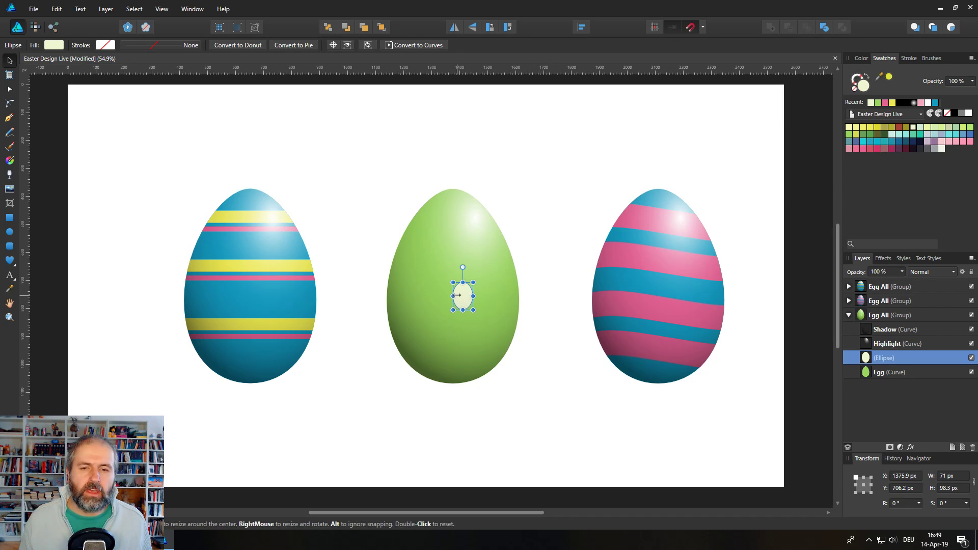
drag(465, 297, 445, 278)
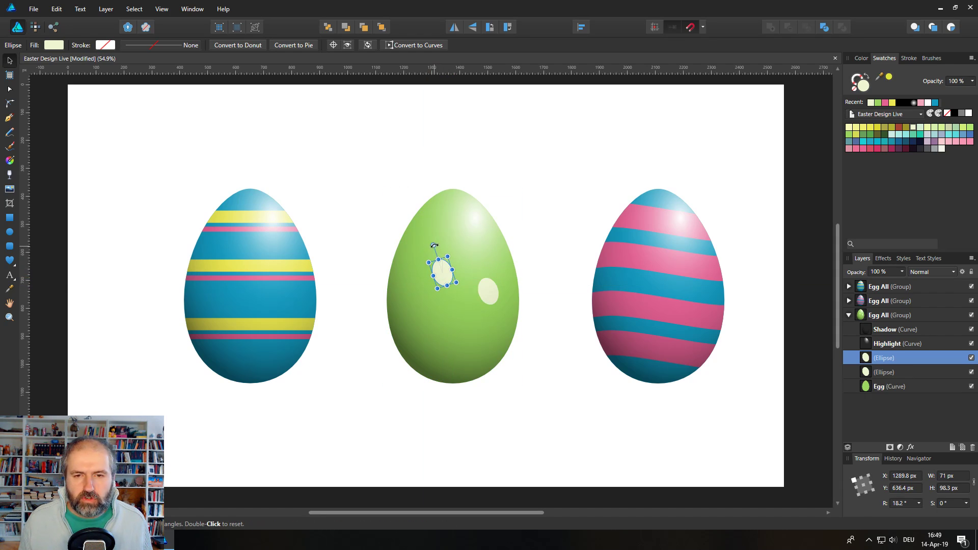
drag(433, 245, 452, 278)
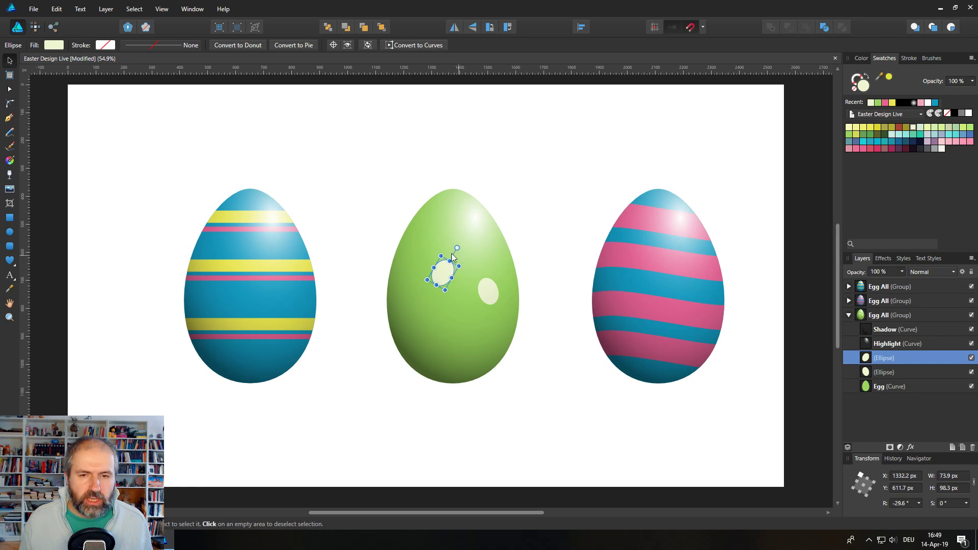
- Look over the snapping settings in the Snapping Manager and close it
click(190, 10)
mouse_move(161, 10)
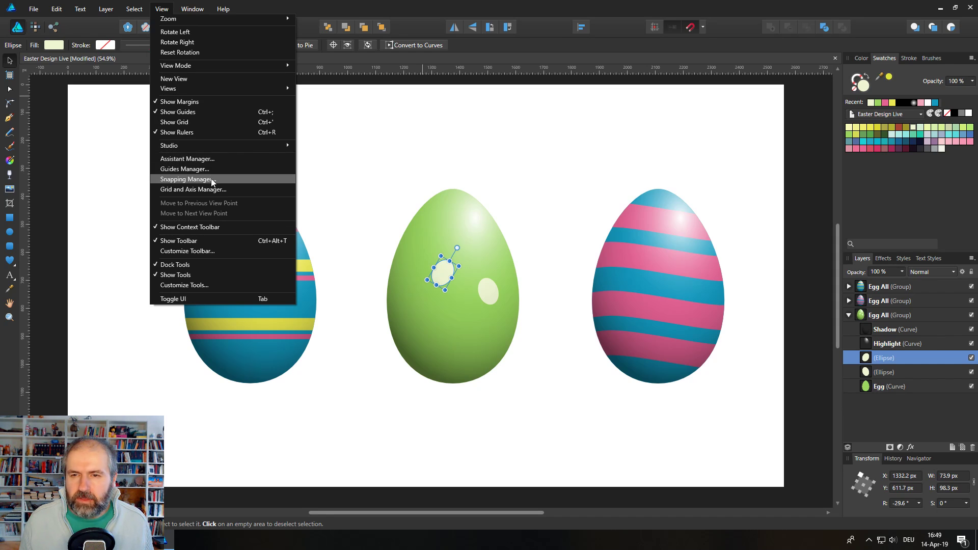
click(185, 179)
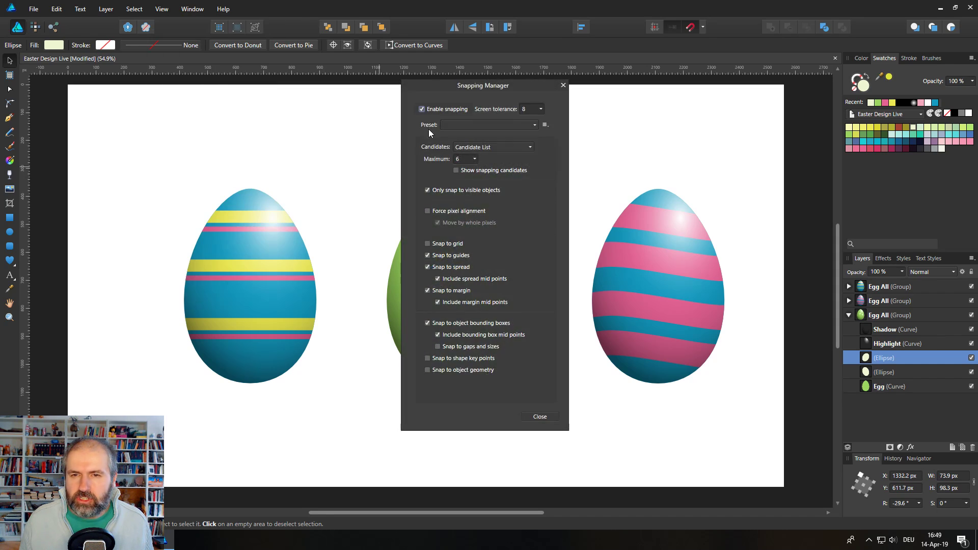
click(563, 86)
- Scatter resized and rotated copies of the cream spot over the green egg for eight spots, two of them overlapping its left outline
key(ctrl+j)
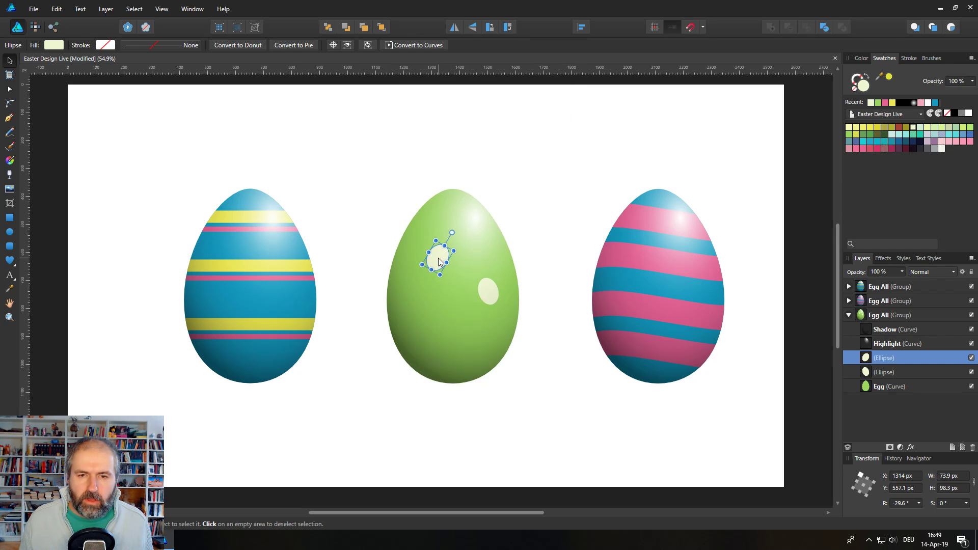
drag(441, 266, 509, 306)
key(ctrl+j)
key(ctrl+j)
mouse_move(481, 335)
mouse_down()
mouse_move(479, 347)
mouse_move(486, 327)
mouse_up()
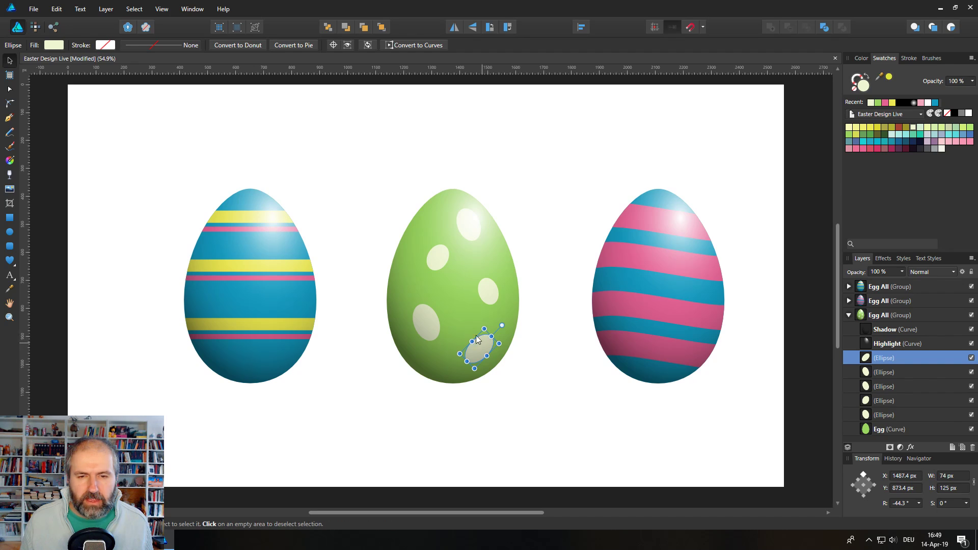
drag(485, 335, 378, 270)
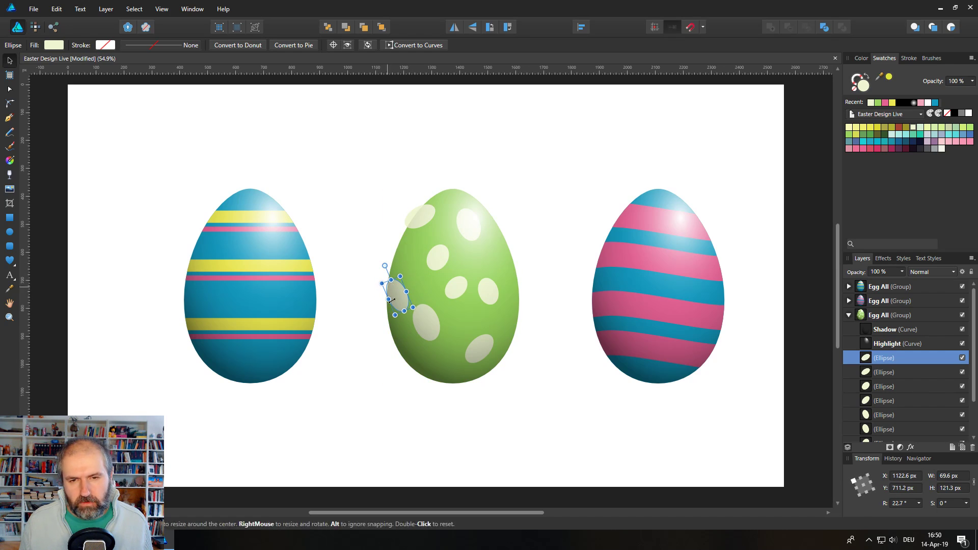
drag(396, 316, 400, 279)
- Lock the Shadow and Highlight layers of the green egg
click(423, 325)
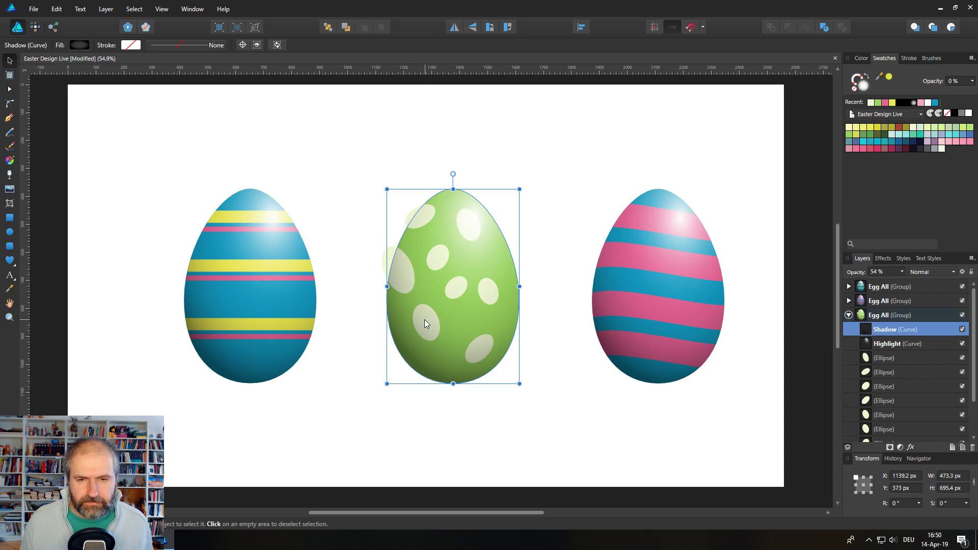
key(a)
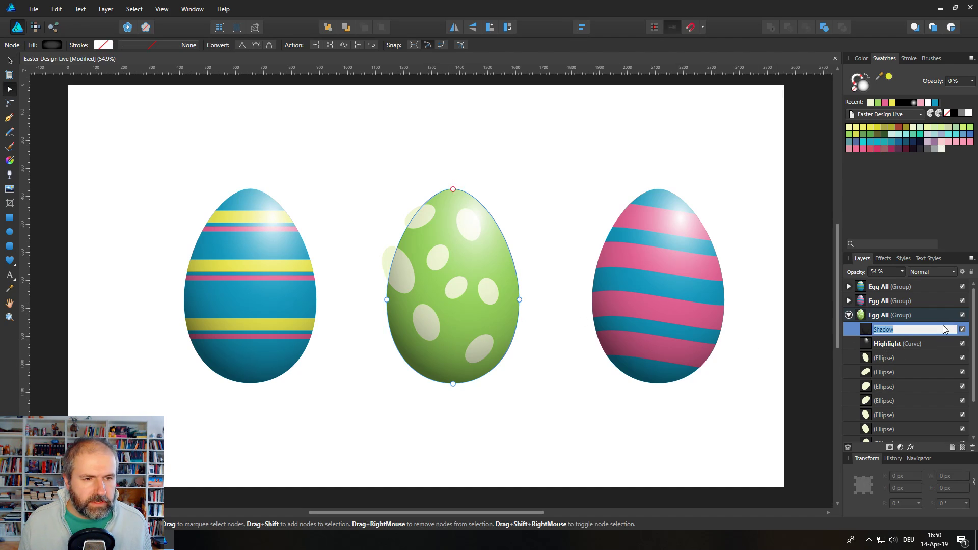
click(971, 272)
click(935, 346)
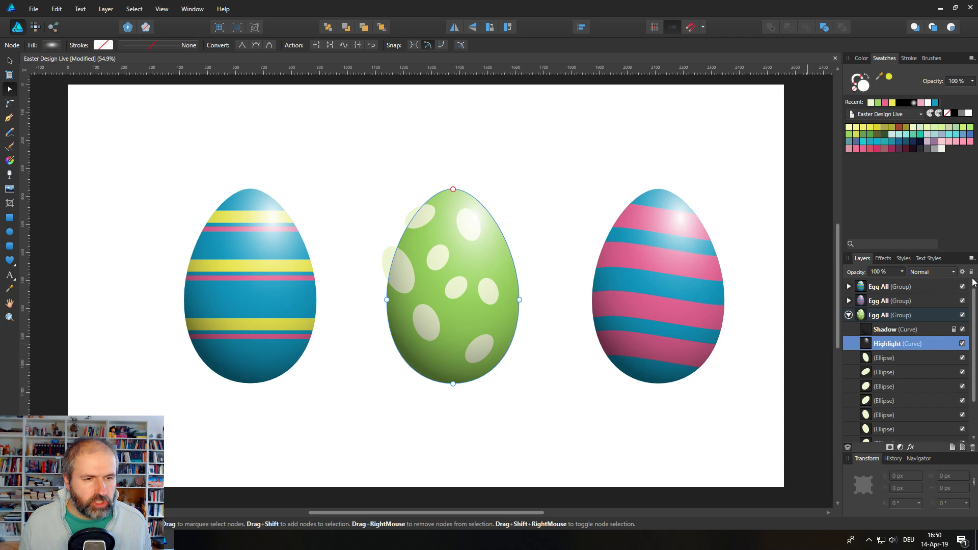
click(971, 272)
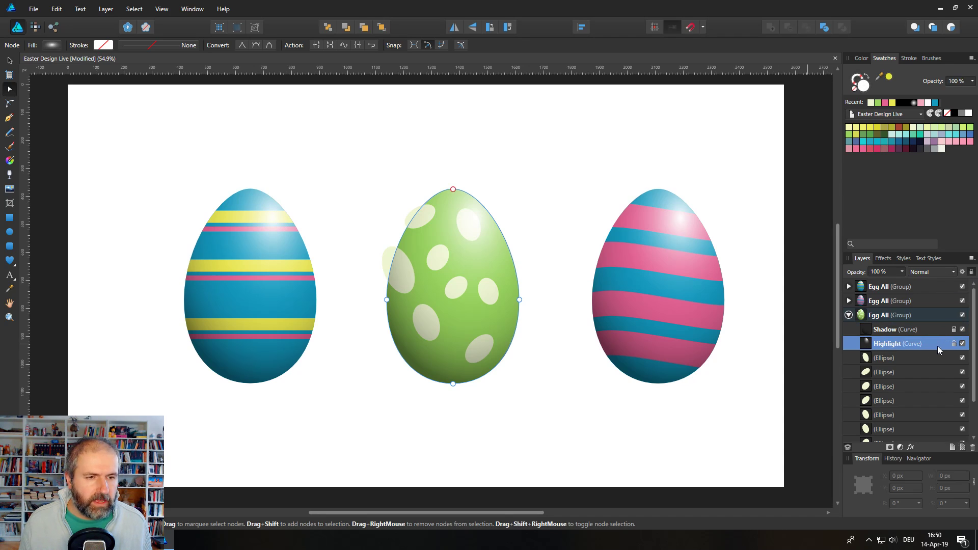
- Spread the cream spots in the green egg's lower and middle areas farther apart, shifting them toward the egg's edges
click(428, 328)
drag(429, 324, 423, 342)
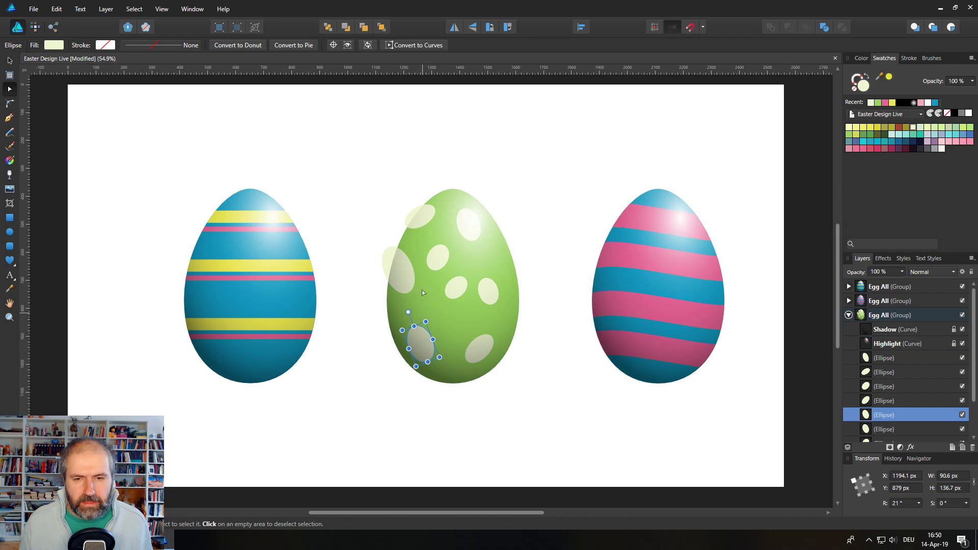
click(396, 276)
drag(437, 262, 451, 304)
drag(488, 292, 501, 299)
click(481, 347)
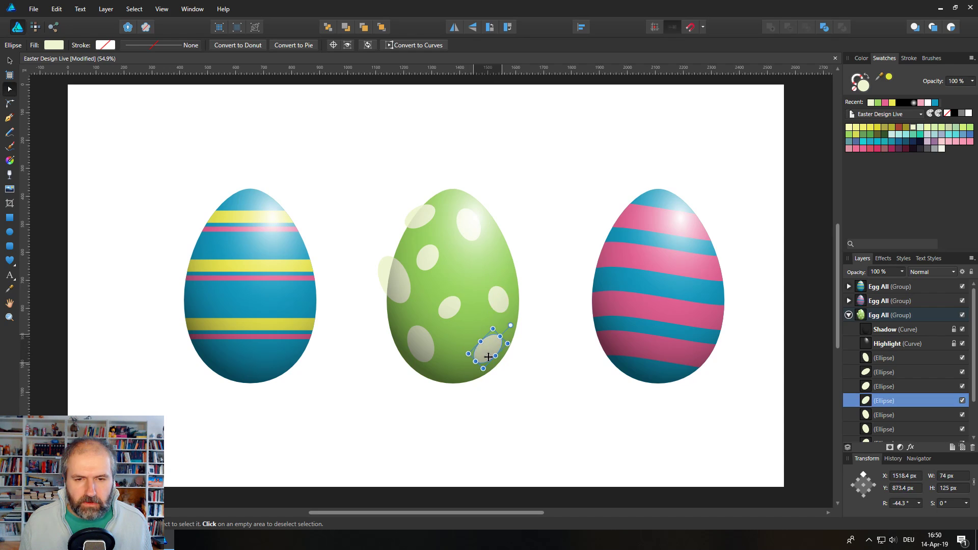
- Move the upper-right spot down below the highlight and add a smaller spot, rotated about -22°, near the green egg's top
click(471, 229)
drag(473, 233, 485, 265)
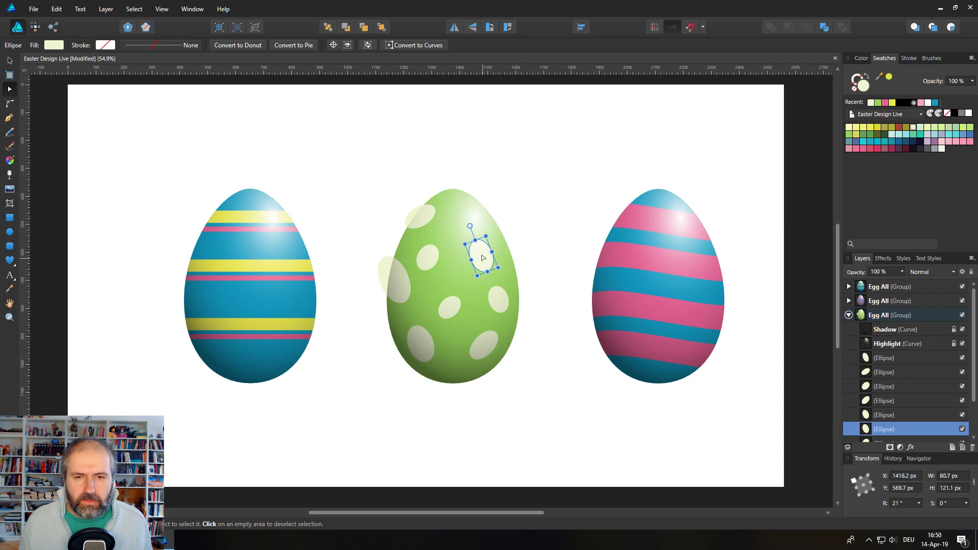
click(420, 220)
drag(420, 221, 461, 216)
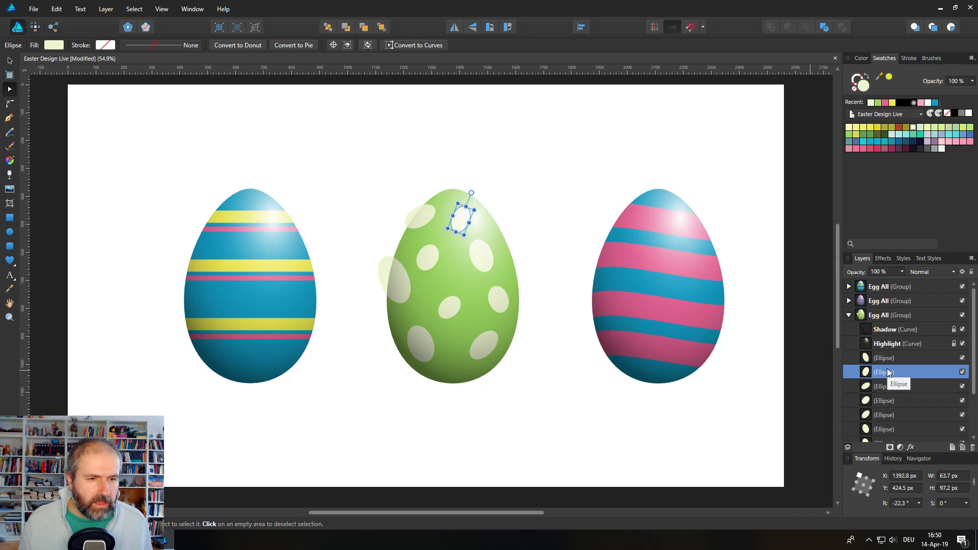
- Clip all nine cream ellipses to the green egg by nesting them inside its Egg layer, and deselect
scroll(909, 397, down, 2)
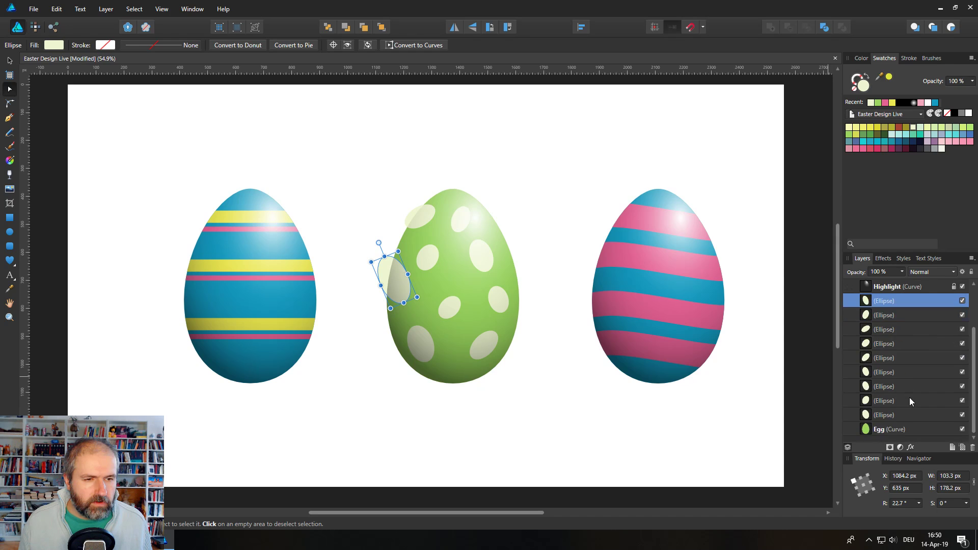
shift+click(894, 415)
drag(896, 415, 869, 429)
click(853, 301)
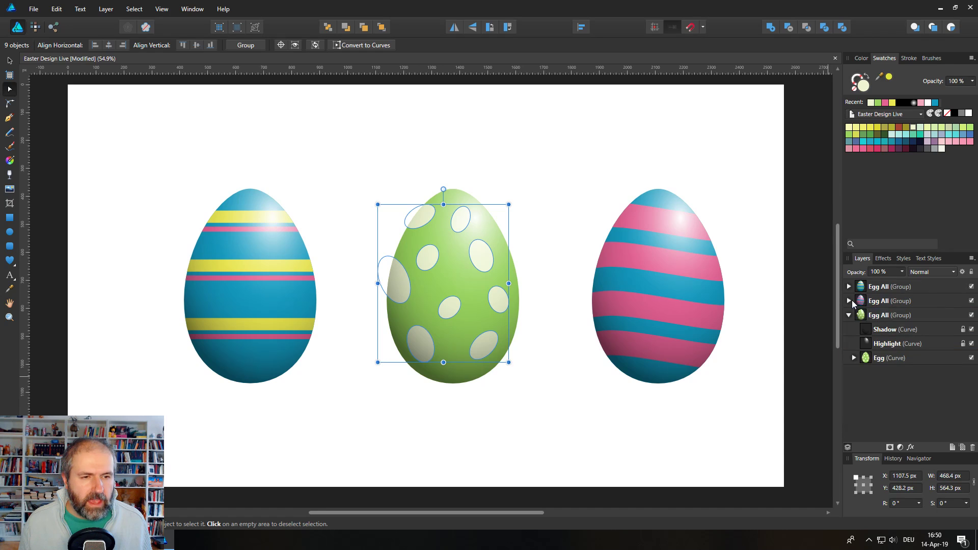
click(552, 191)
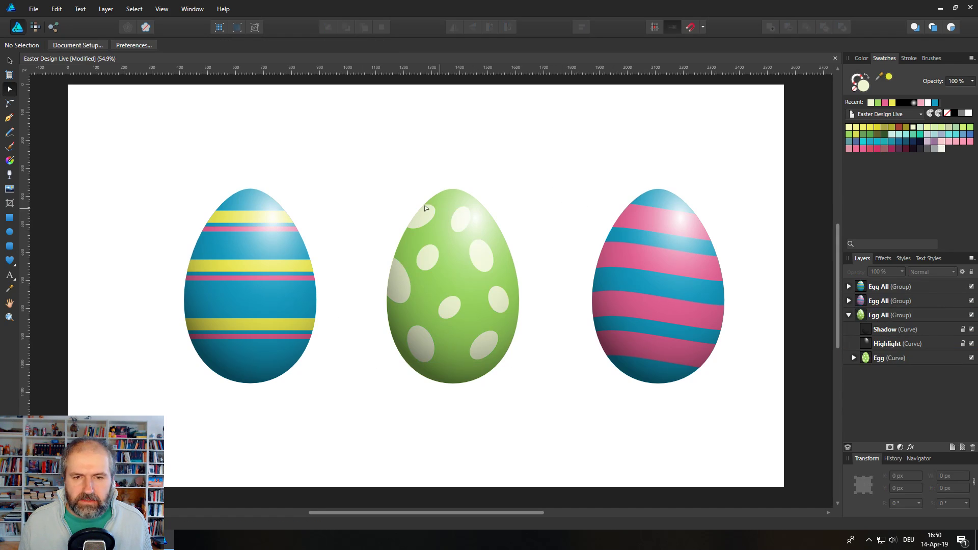
- Copy the clipped spot below the highlight to the green egg's upper right edge so it overlaps the outline, and deselect
click(854, 358)
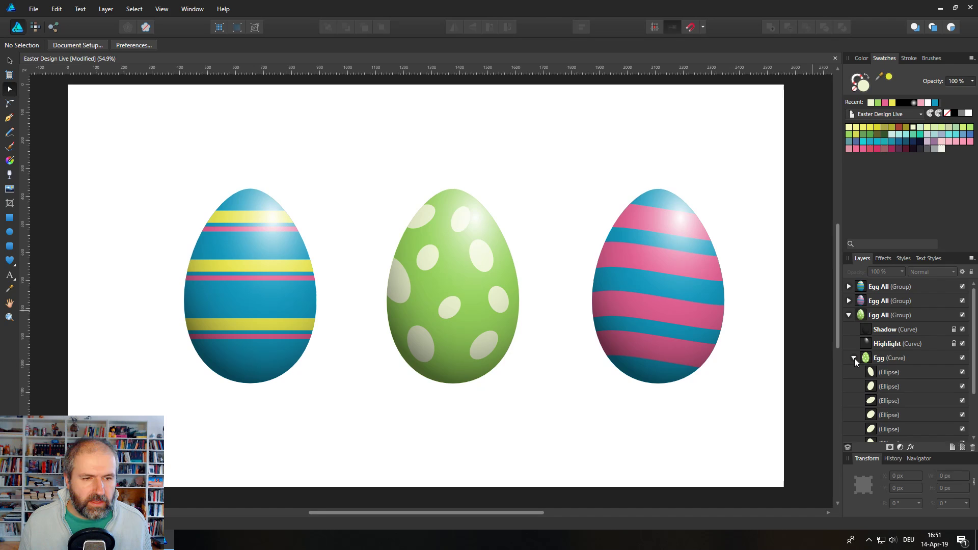
click(472, 242)
click(484, 257)
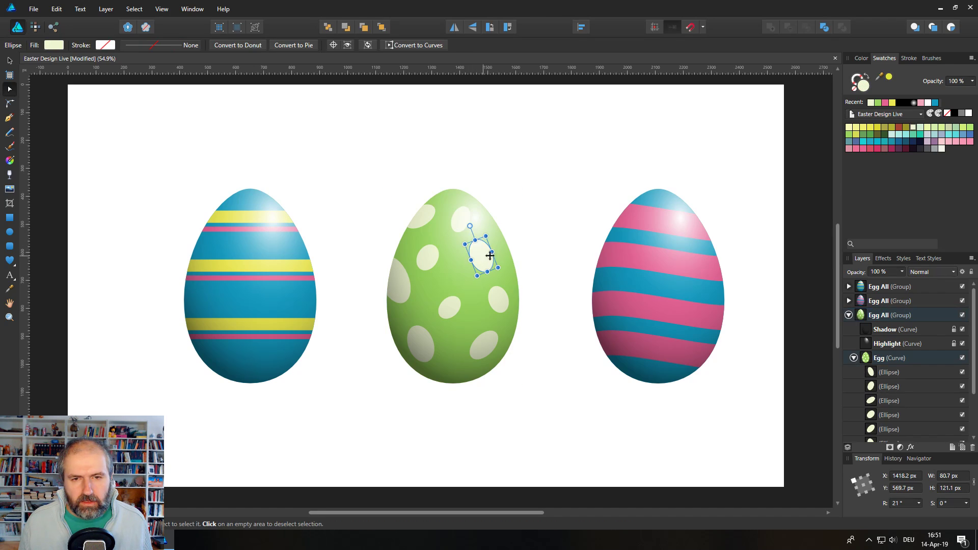
drag(490, 256, 514, 251)
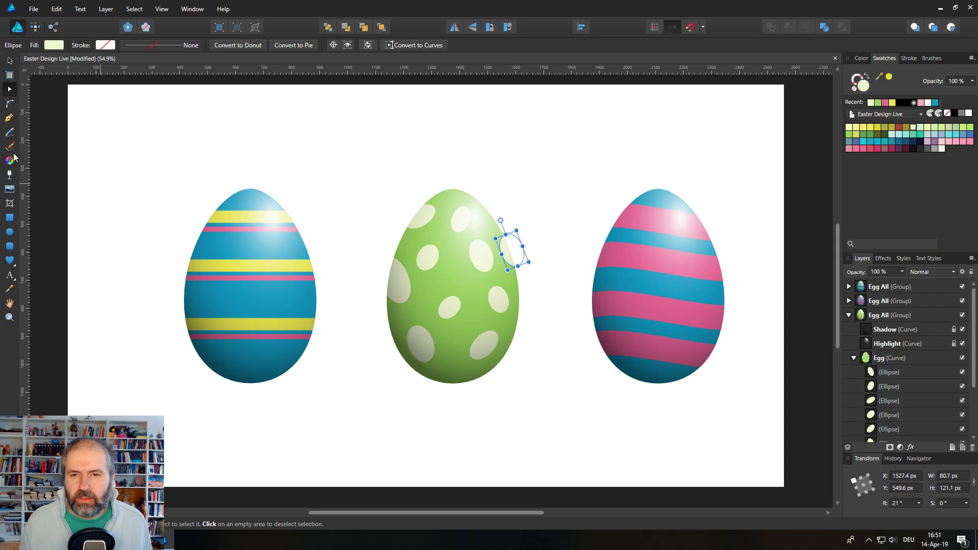
click(136, 159)
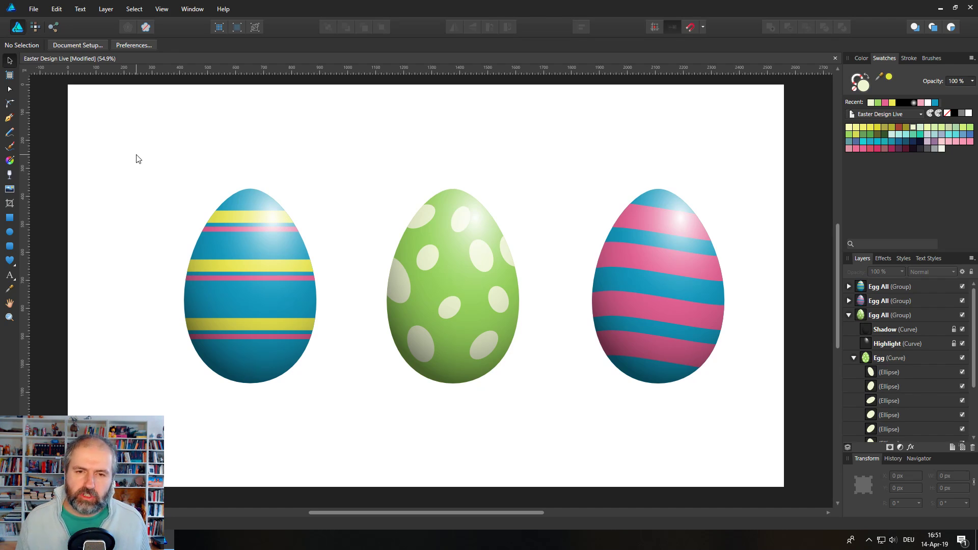
- Draw a background rectangle about 2636 × 1606 px over the whole page and place it beneath the three egg groups
click(849, 315)
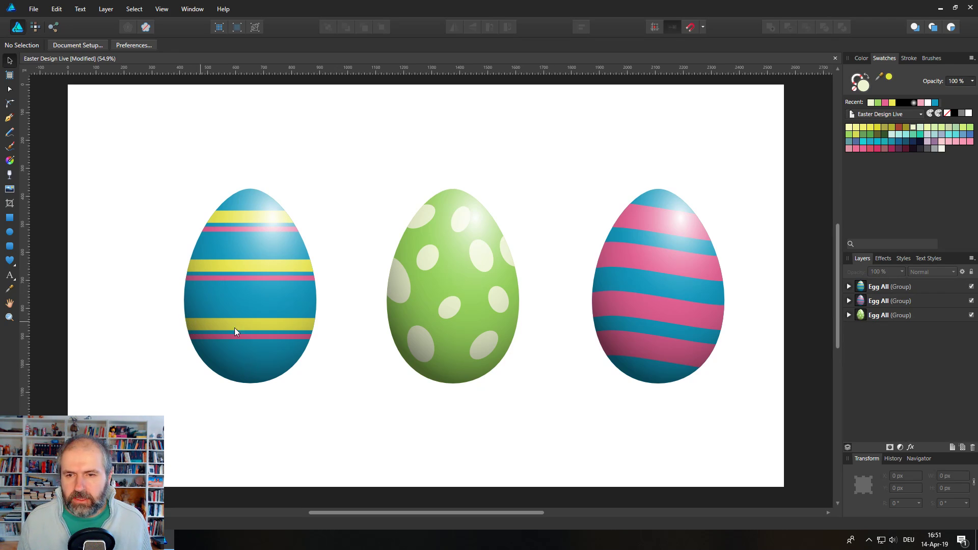
click(10, 220)
mouse_move(65, 86)
mouse_down()
mouse_move(266, 300)
mouse_move(687, 471)
mouse_move(789, 482)
mouse_move(795, 494)
mouse_up()
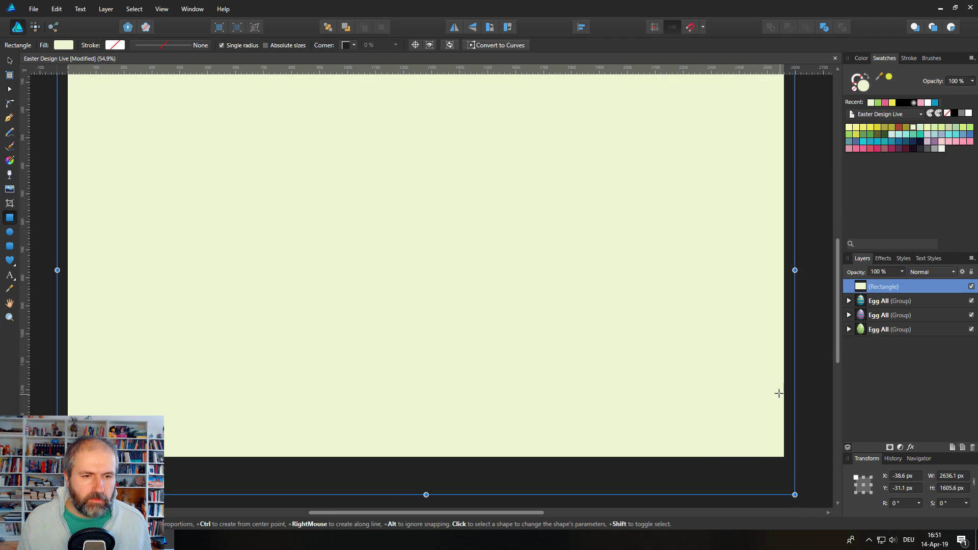
drag(861, 292, 862, 359)
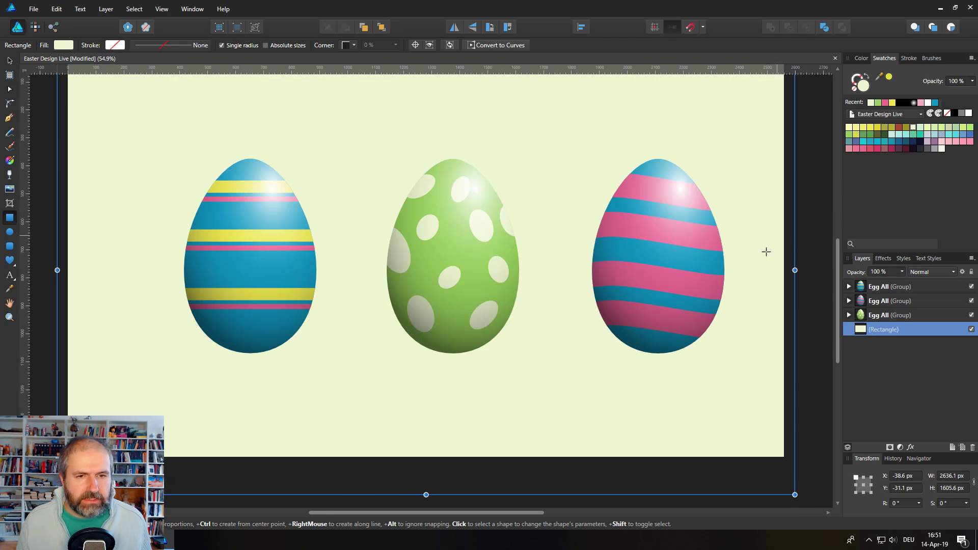
- Compare blue swatches on the background rectangle and fill it with the muted slate blue
click(971, 135)
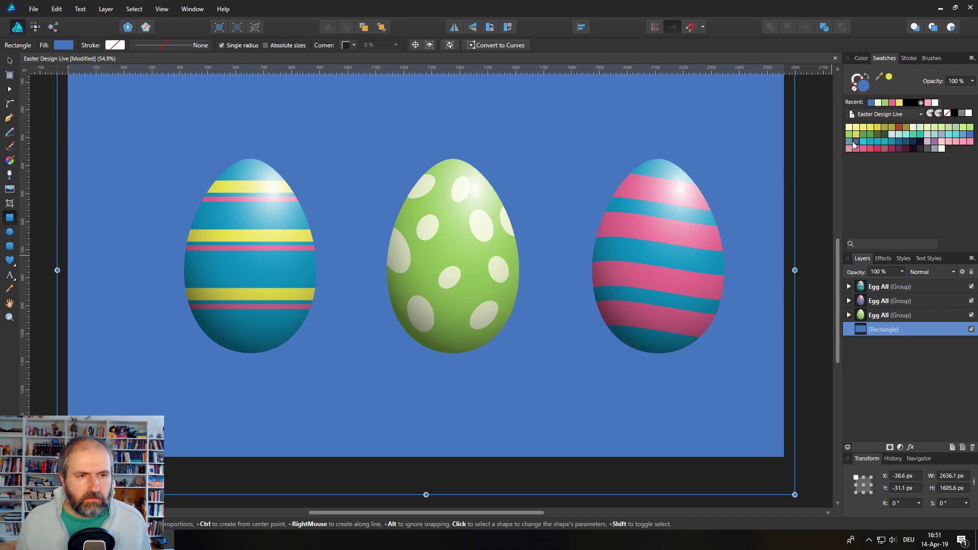
scroll(825, 204, up, 1)
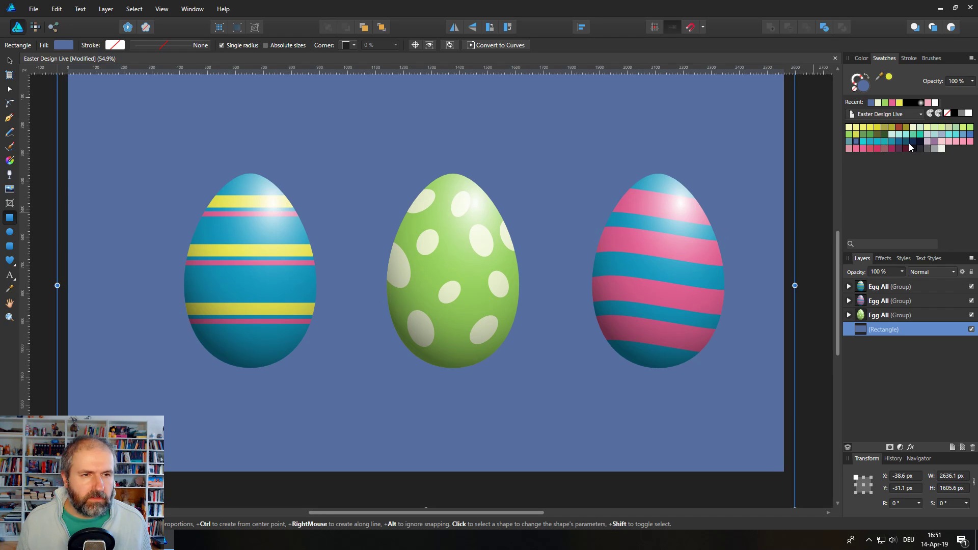
click(899, 142)
scroll(634, 325, up, 1)
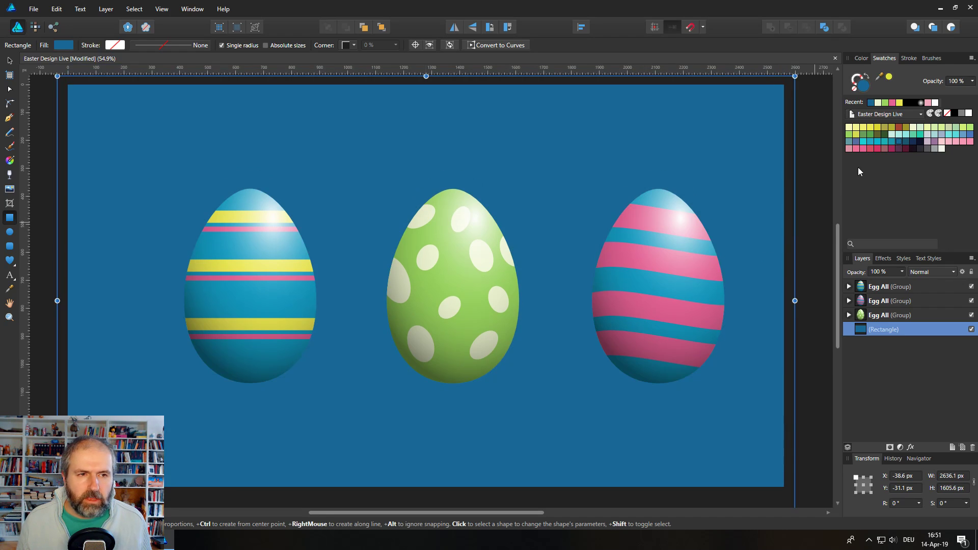
click(855, 143)
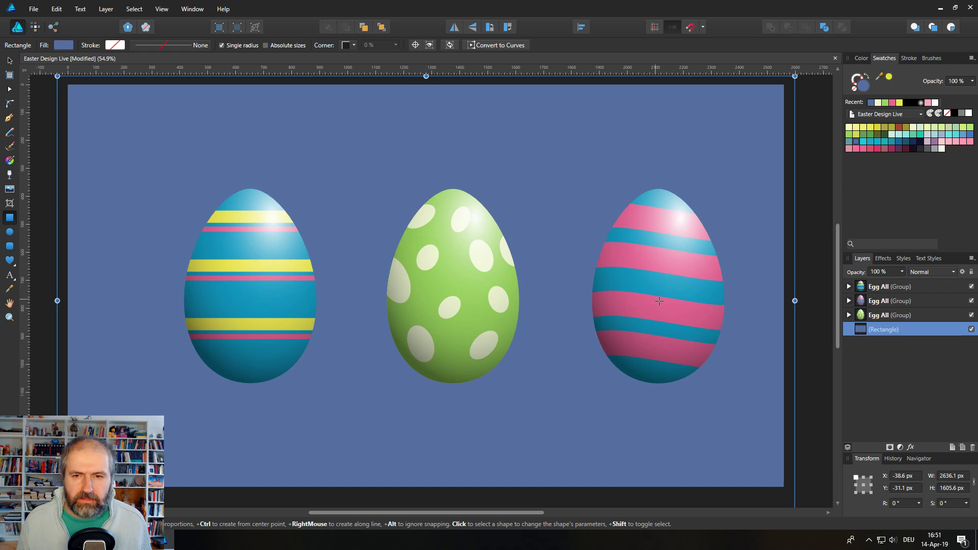
scroll(659, 301, up, 1)
scroll(660, 302, down, 1)
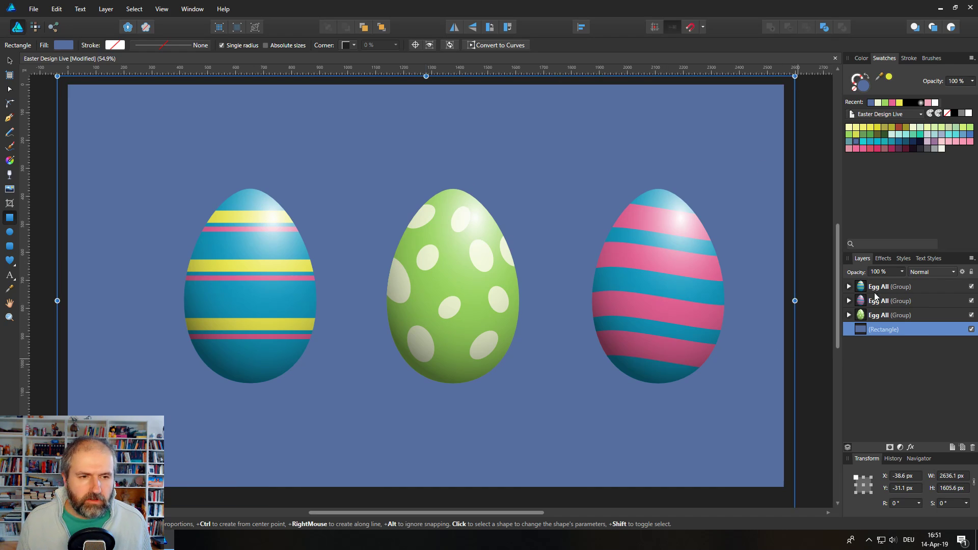
- Duplicate the Egg All group of the blue egg with straight yellow and pink stripes
click(849, 288)
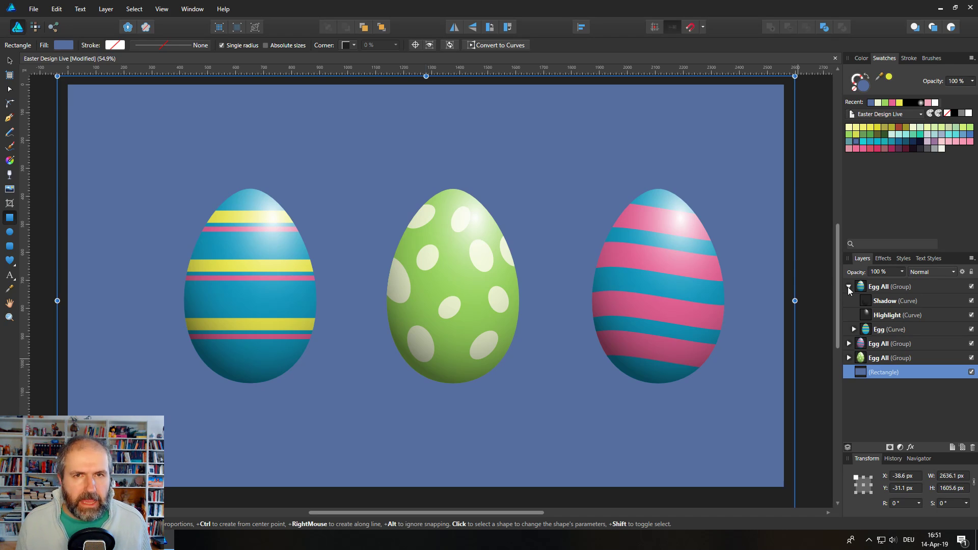
click(860, 287)
key(a)
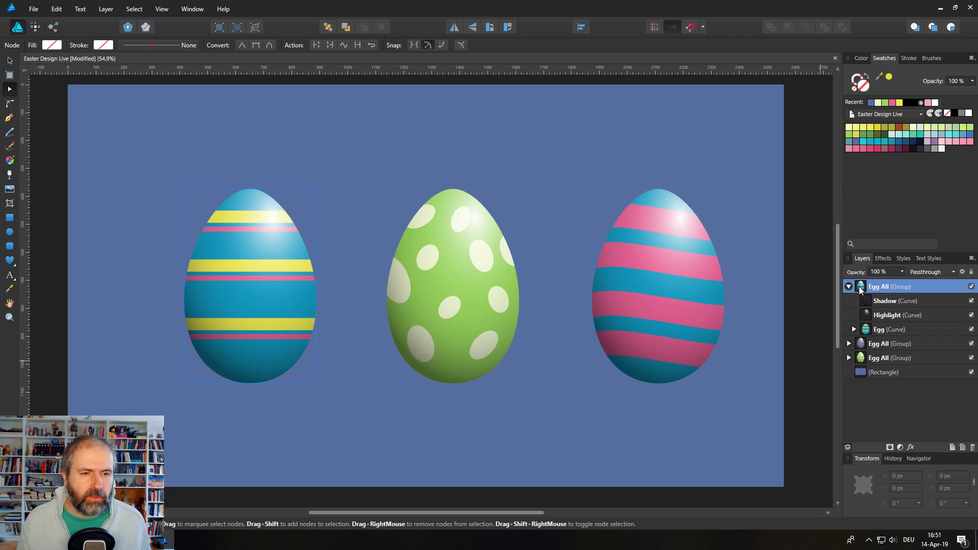
right_click(861, 289)
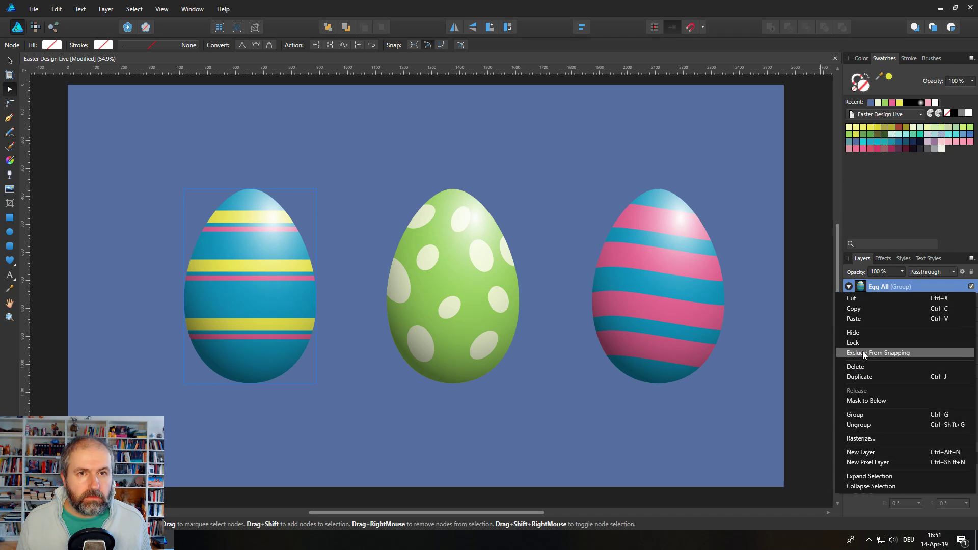
click(867, 377)
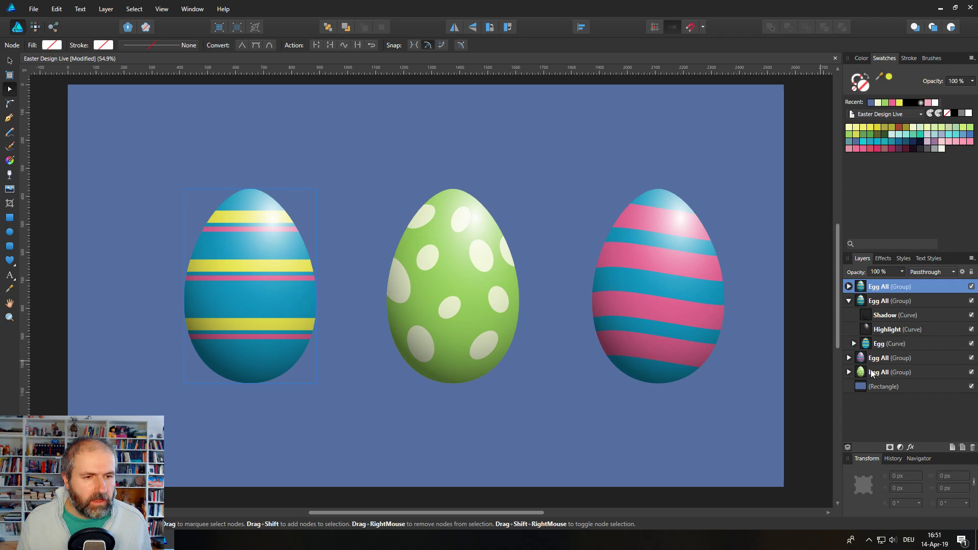
- Delete the Highlight and Shadow curves from the duplicated straight-striped egg group
click(848, 286)
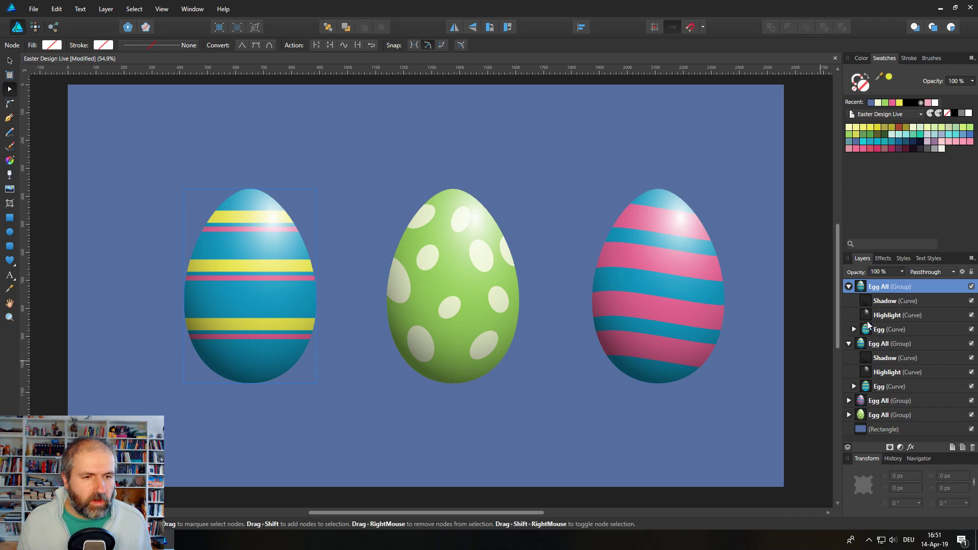
click(869, 315)
click(869, 304)
key(Delete)
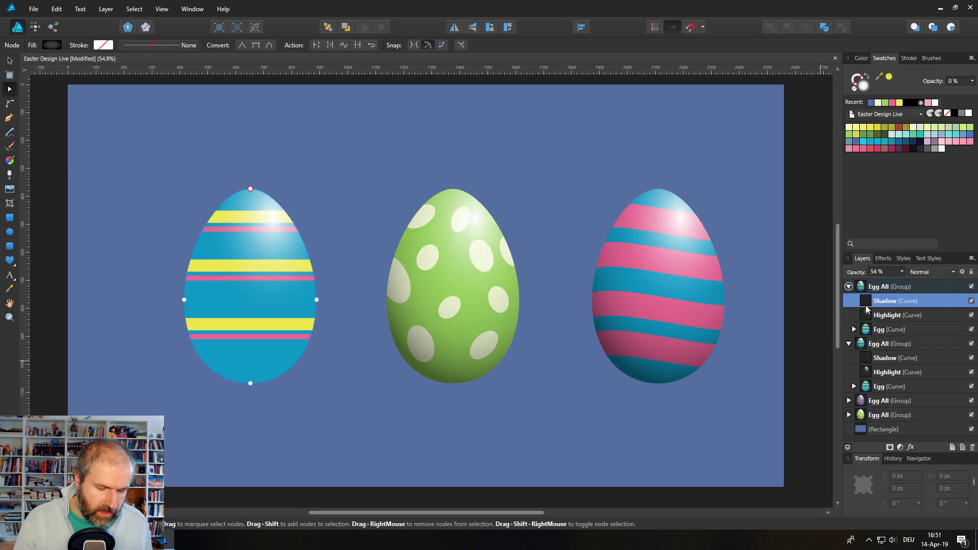
click(869, 301)
key(Delete)
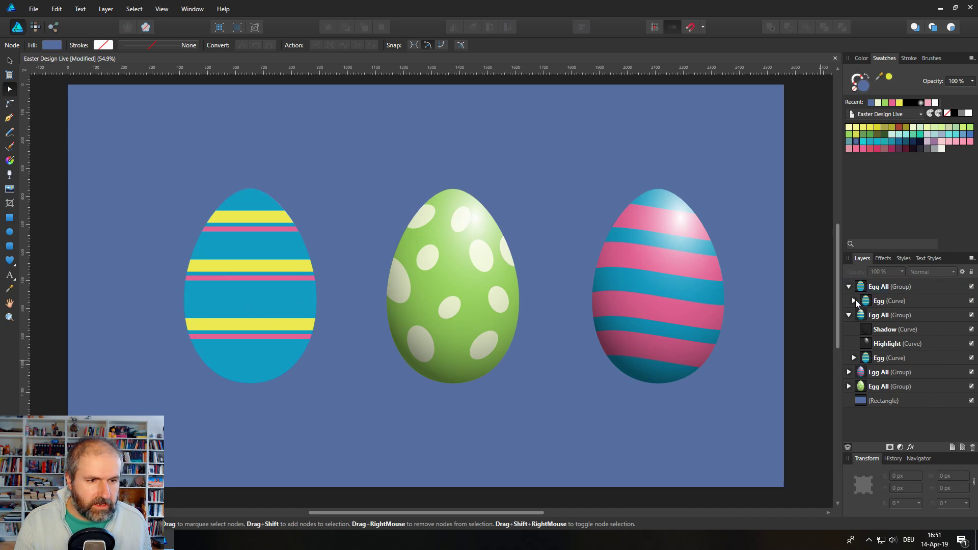
- Delete all six stripe rectangles clipped inside the duplicated Egg curve
click(854, 300)
click(875, 316)
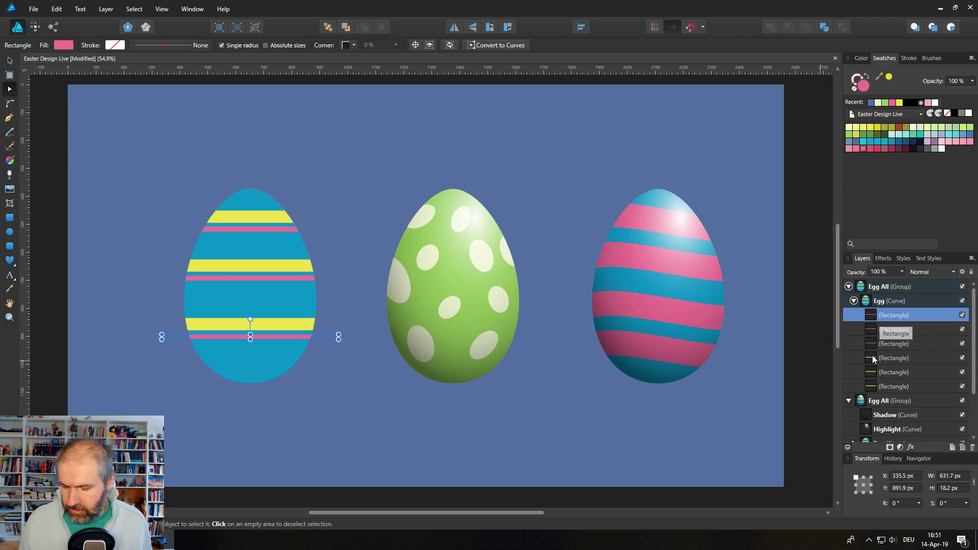
shift+click(874, 387)
key(Delete)
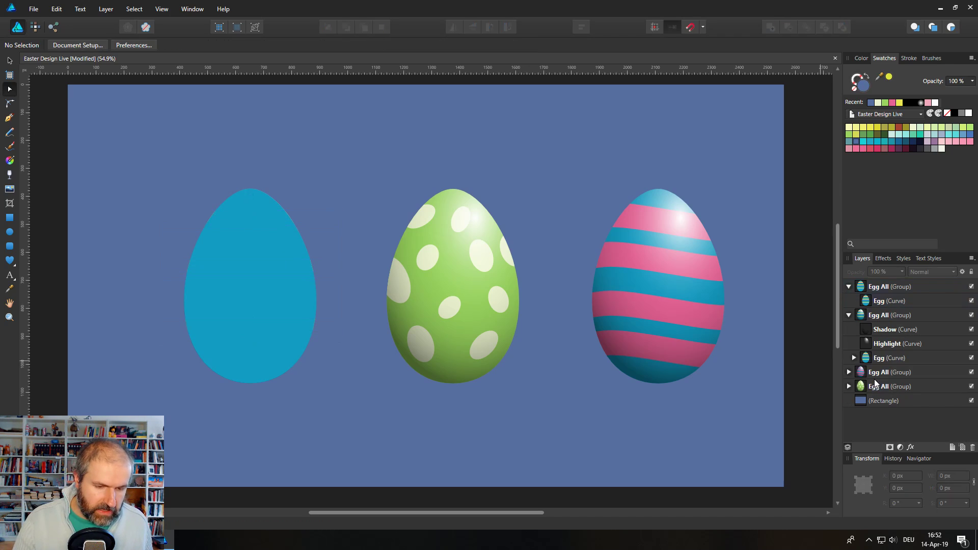
- Move the plain Egg curve out of its duplicated group, delete the emptied group, and select the curve
click(862, 288)
drag(868, 304, 863, 282)
click(861, 299)
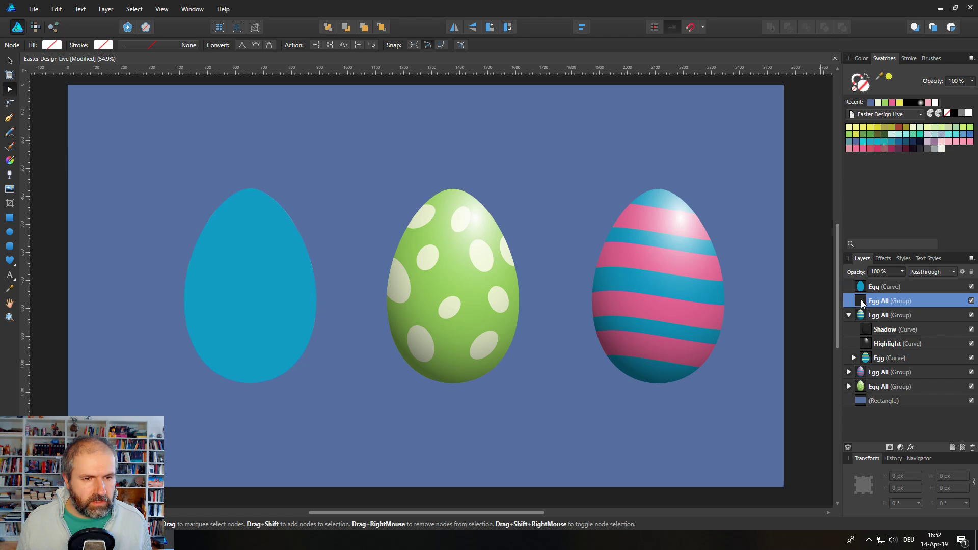
key(Delete)
click(862, 287)
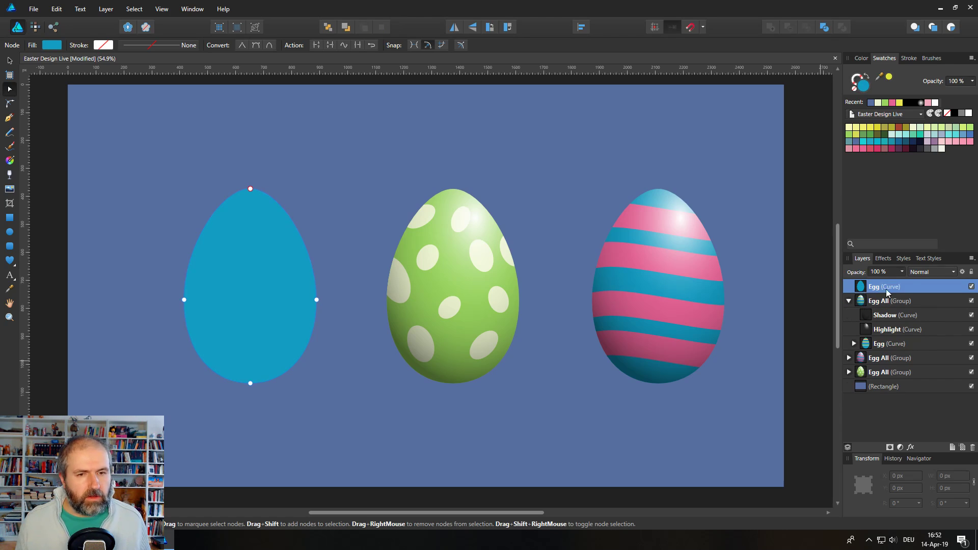
- Fill the plain egg with white and shrink it to about 87 × 127 px near the page's upper-left corner
click(55, 47)
drag(83, 137, 121, 96)
click(55, 47)
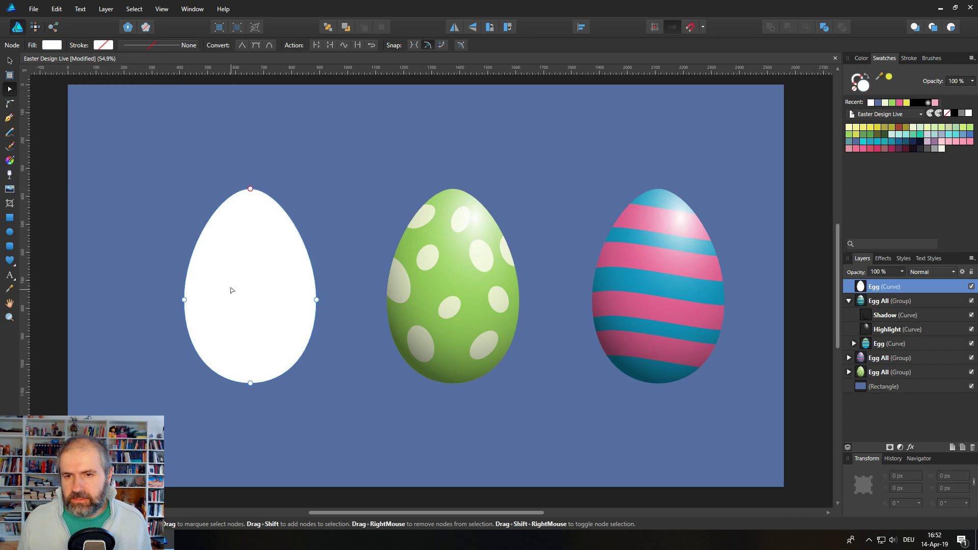
click(9, 61)
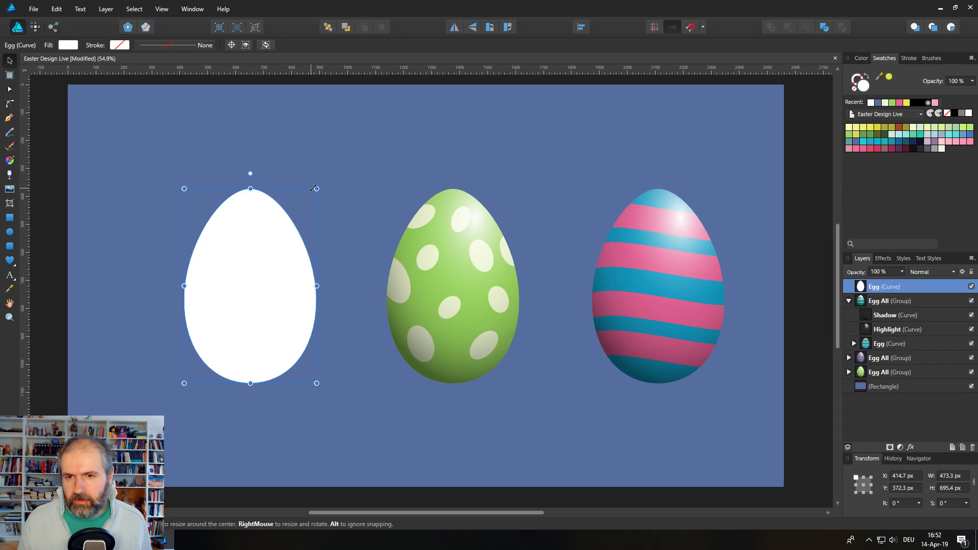
drag(315, 191, 108, 134)
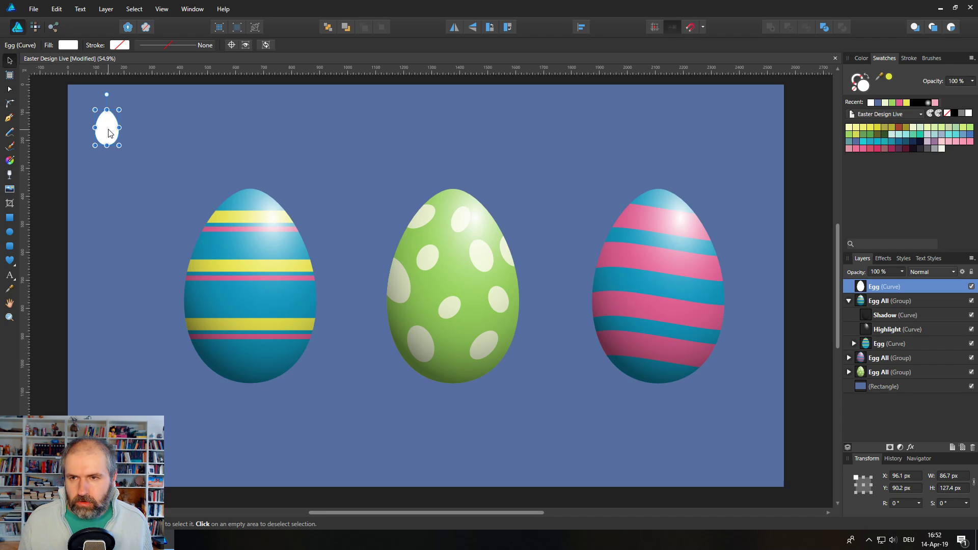
- Duplicate the small white egg across the page into a horizontal row of 13, spaced about 215 px apart
drag(108, 134, 169, 134)
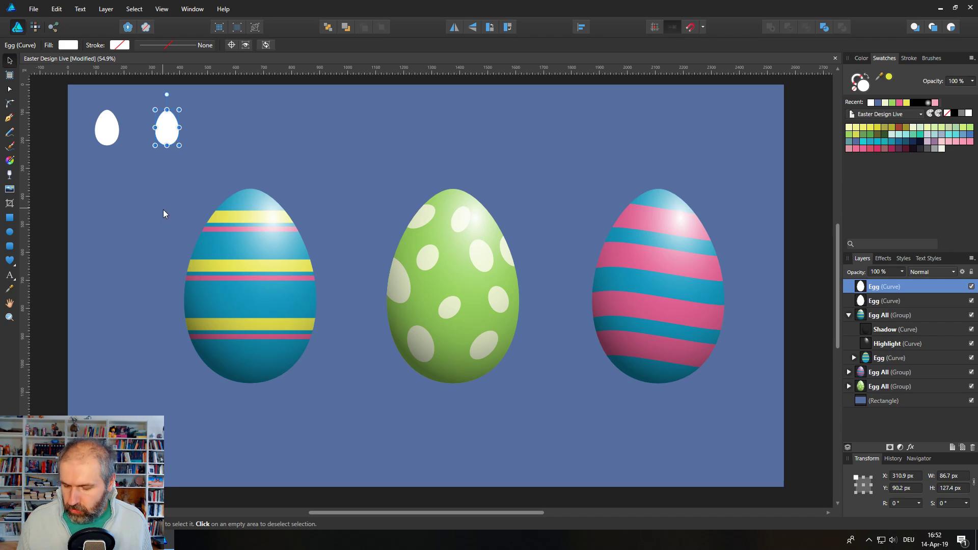
key(ctrl+j)
key(ctrl+j)
key(ctrl+j)
key(ctrl+j)
key(ctrl+j)
key(ctrl+j)
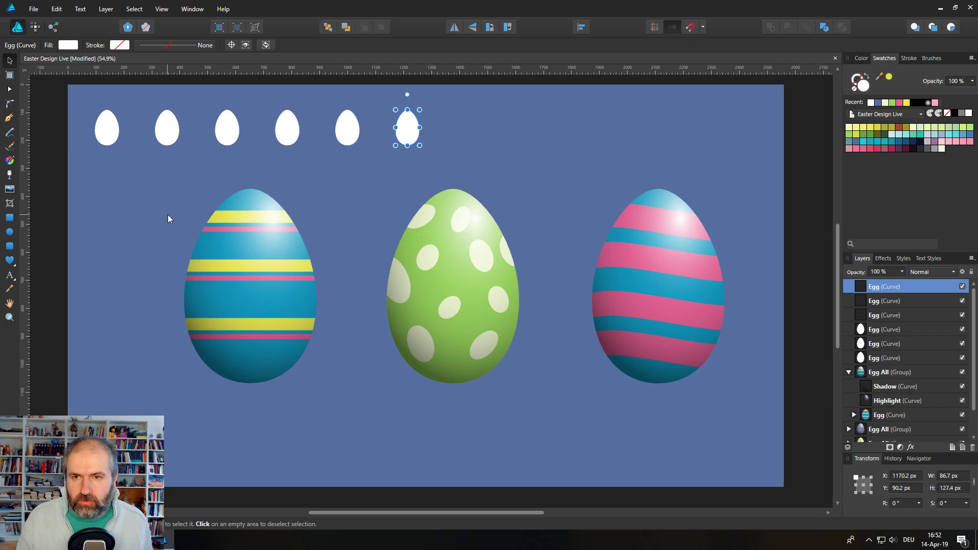
key(ctrl+j)
key(ctrl+j)
key(ctrl+j)
key(ctrl+j)
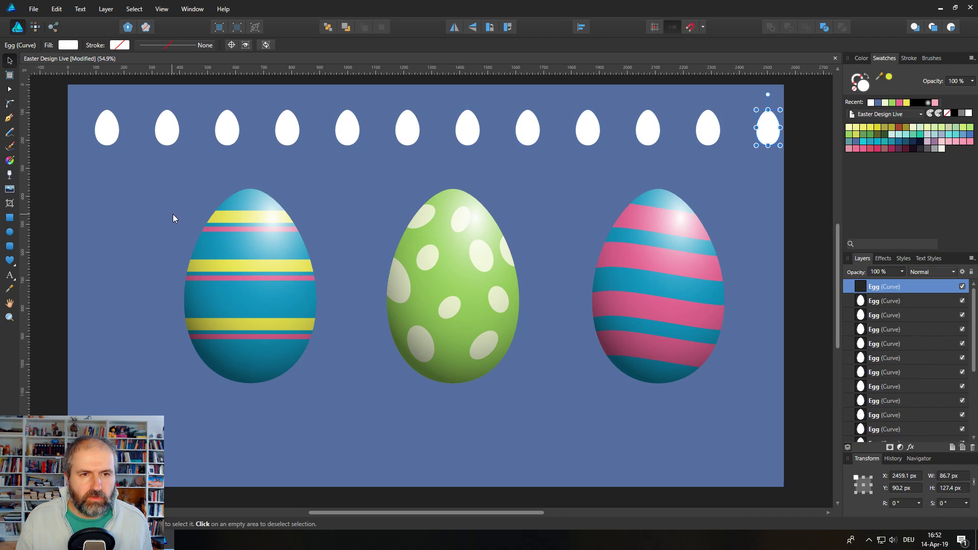
key(ctrl+j)
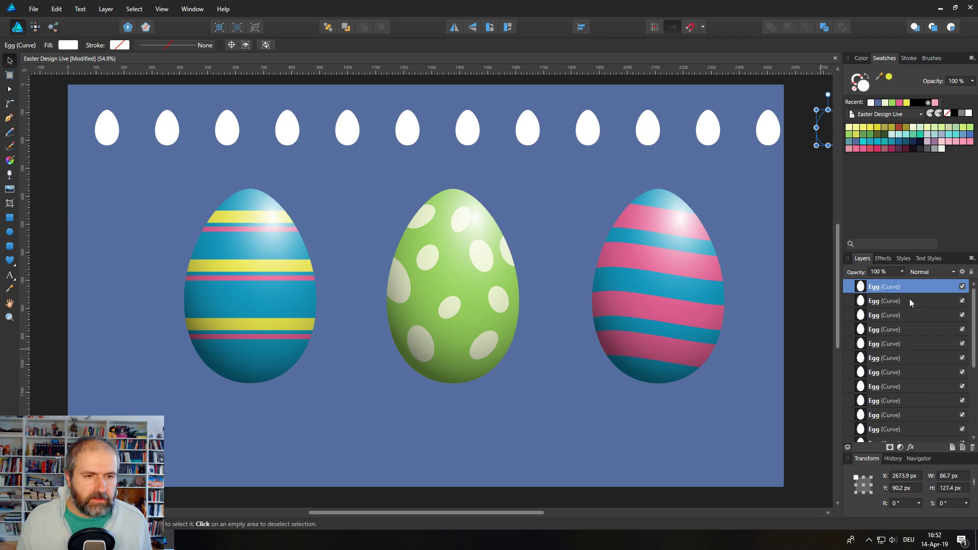
- Select all 13 small white eggs and group them into one row
scroll(920, 391, down, 1)
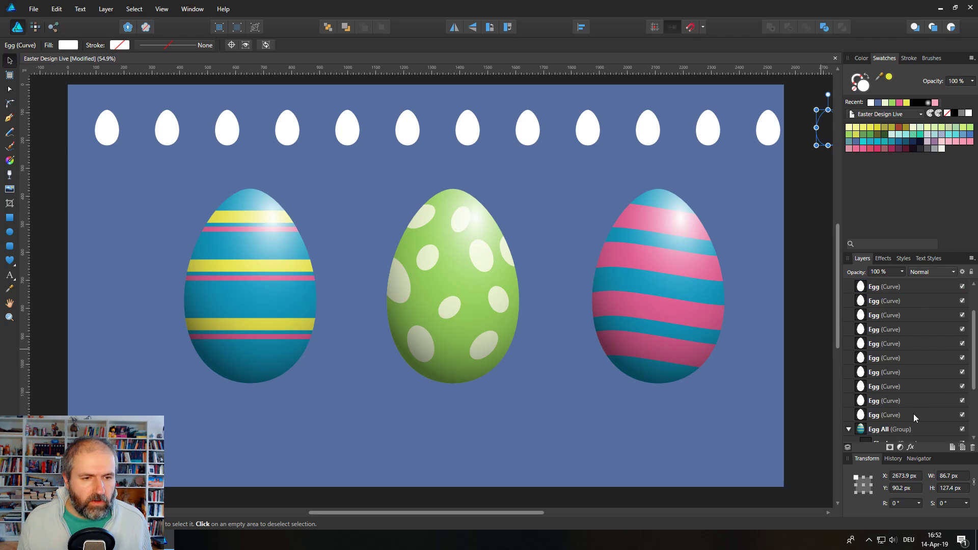
shift+click(913, 414)
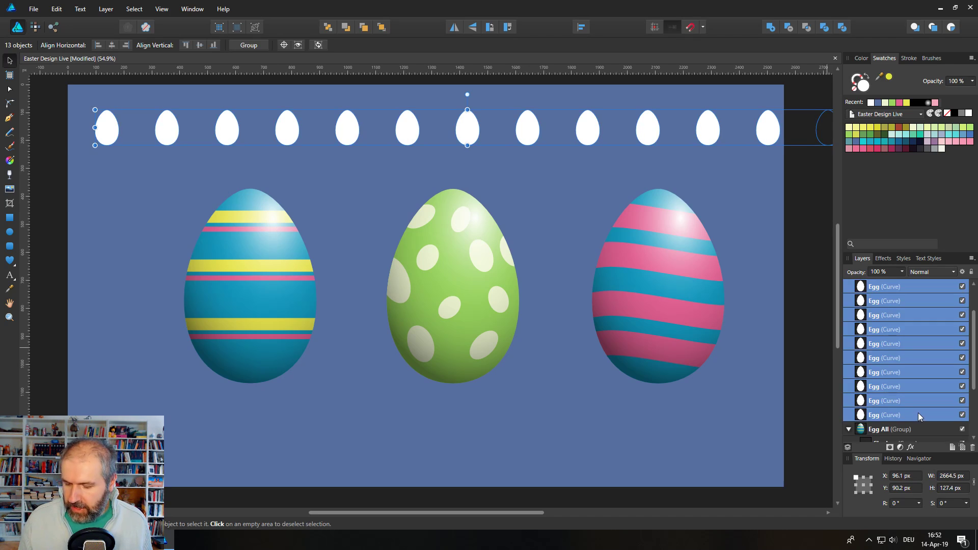
key(ctrl+g)
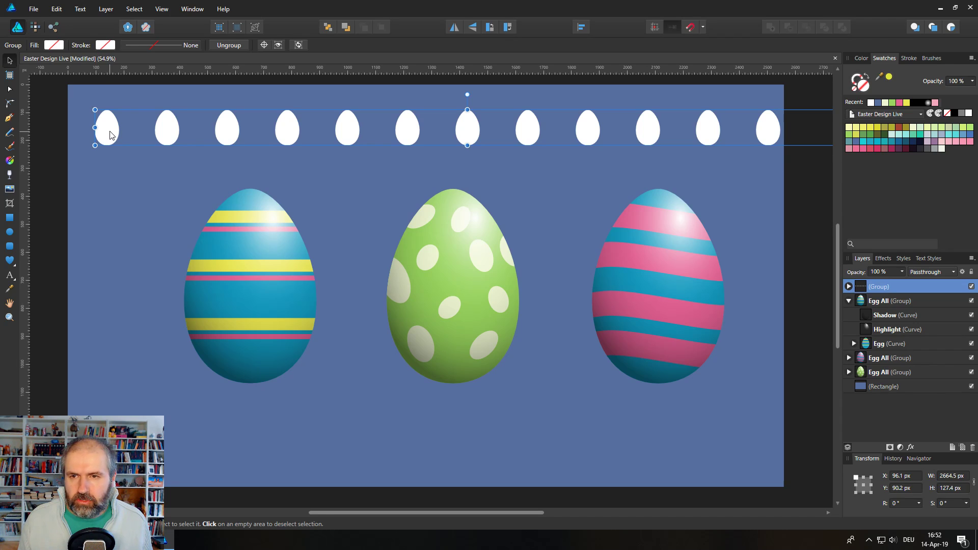
- Copy the white egg row about 109 px right and 204 px down, and group both staggered rows
drag(110, 134, 140, 188)
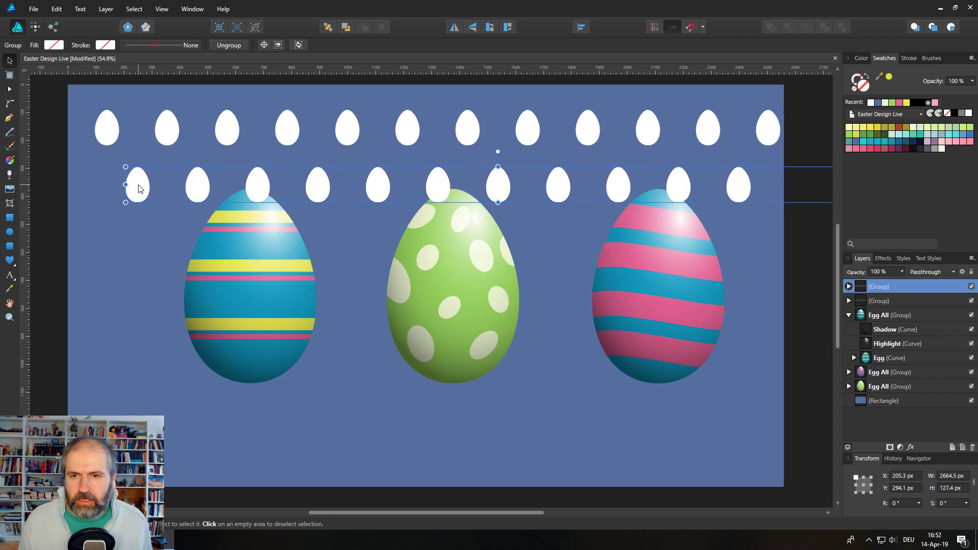
shift+click(910, 302)
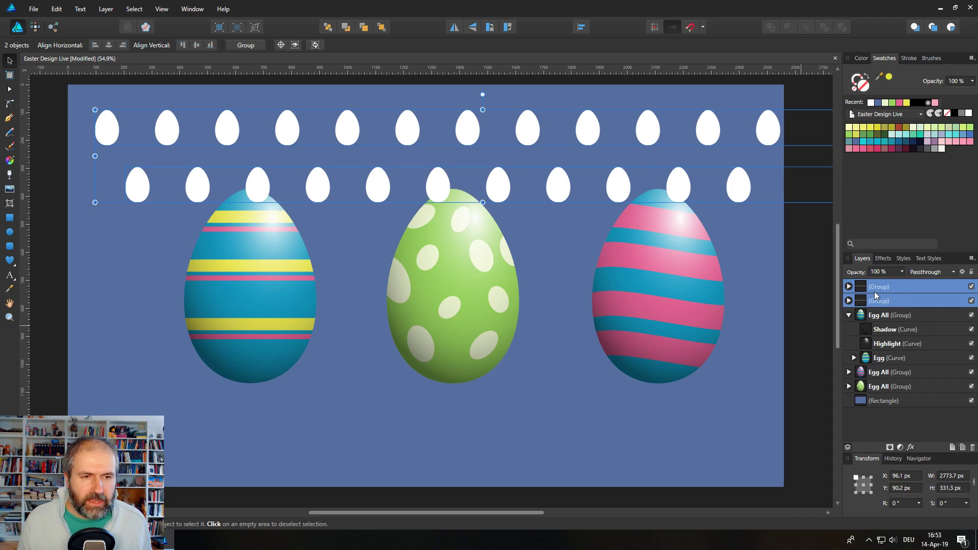
key(ctrl+g)
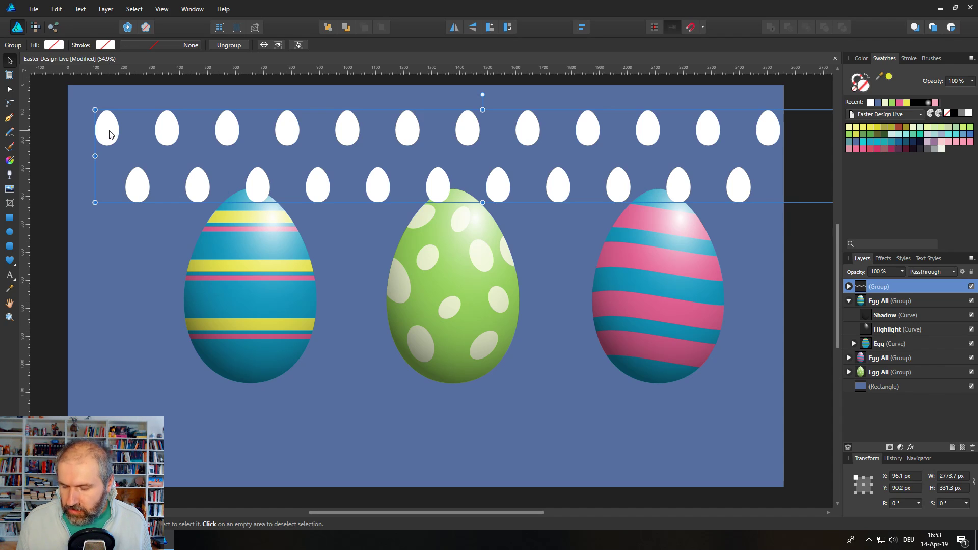
- Duplicate the two-row egg group straight down twice at intervals of about 415 px to continue the pattern
drag(107, 131, 104, 246)
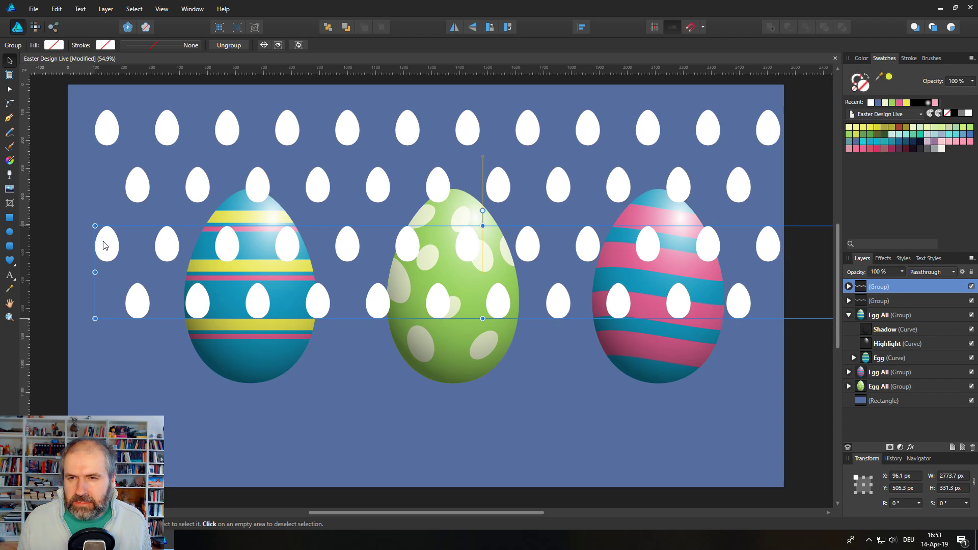
drag(104, 245, 104, 245)
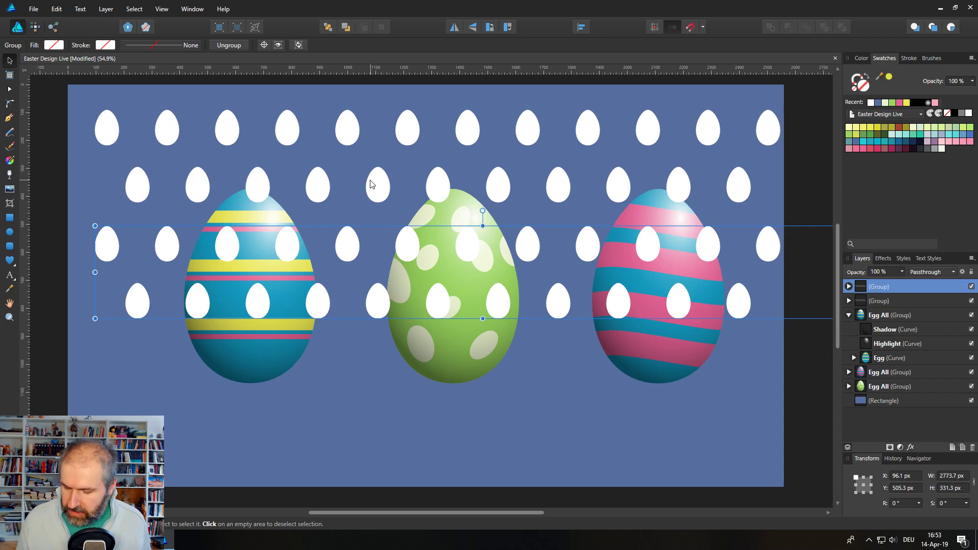
key(ctrl+j)
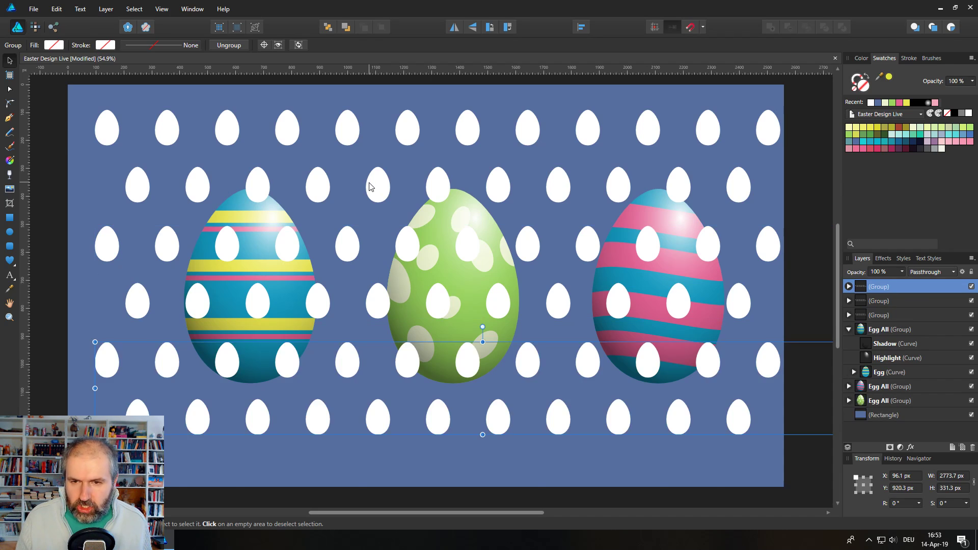
- Repeat the two-row egg duplicate twice more down past the page's bottom edge, and group all five row groups together
key(ctrl+j)
key(ctrl+j)
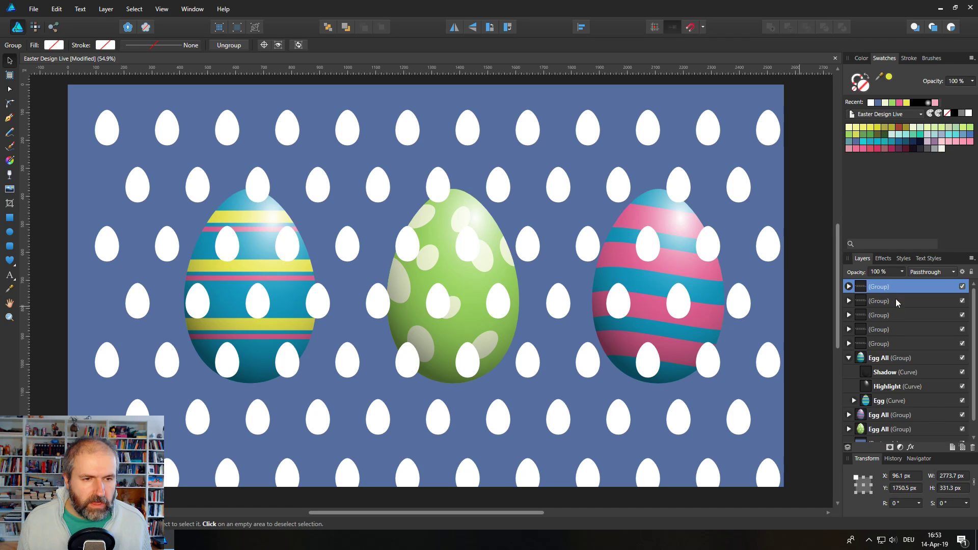
shift+click(899, 345)
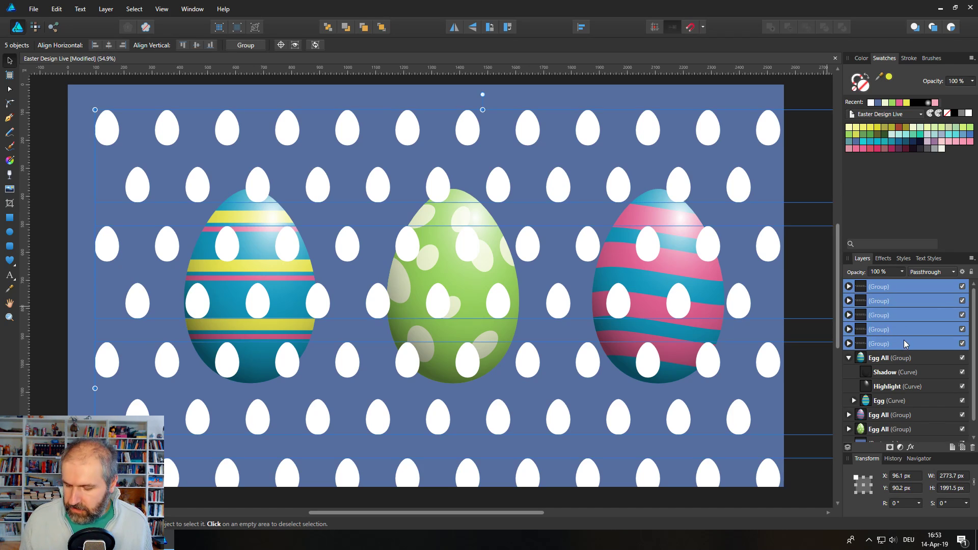
key(ctrl+g)
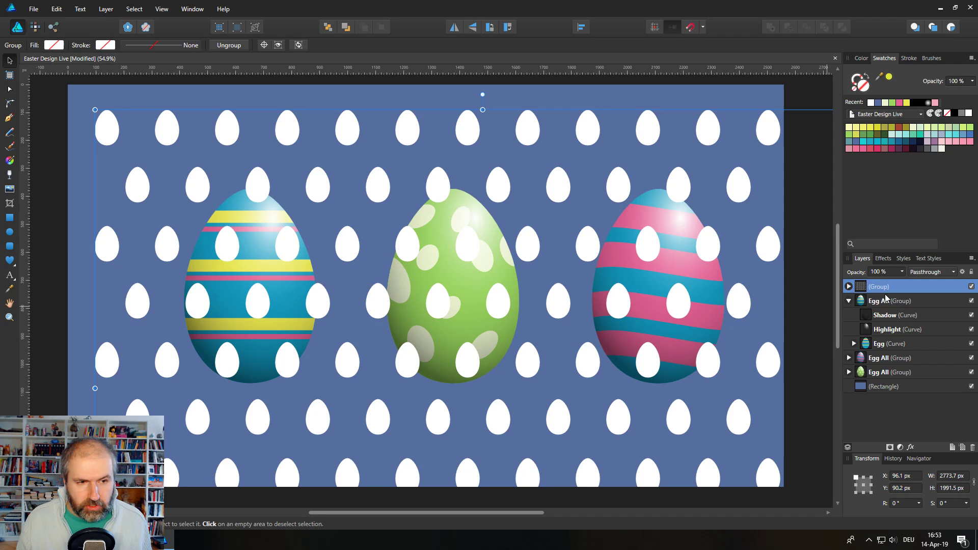
- Rename the combined white egg group "BG Pat" and place it behind the three decorated eggs, directly above the blue rectangle
double_click(880, 287)
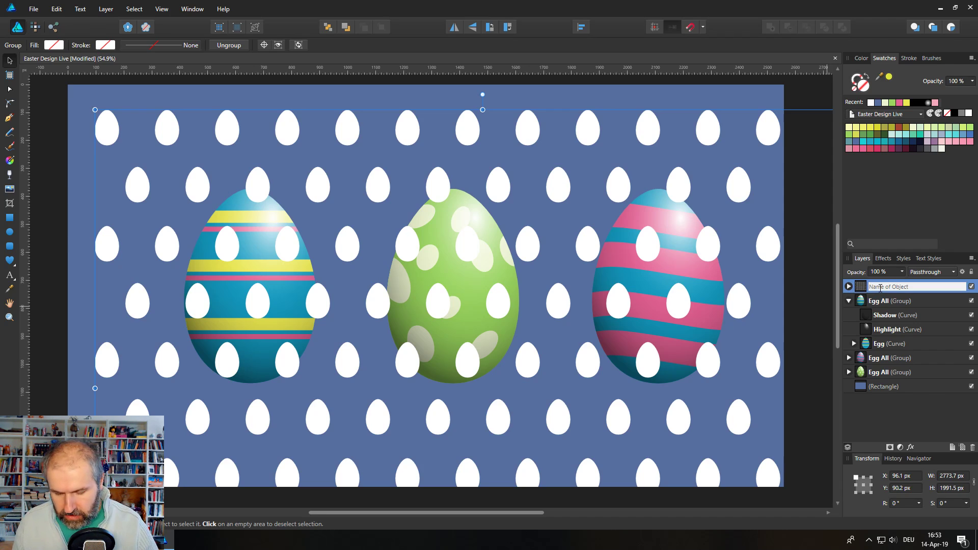
text(BG)
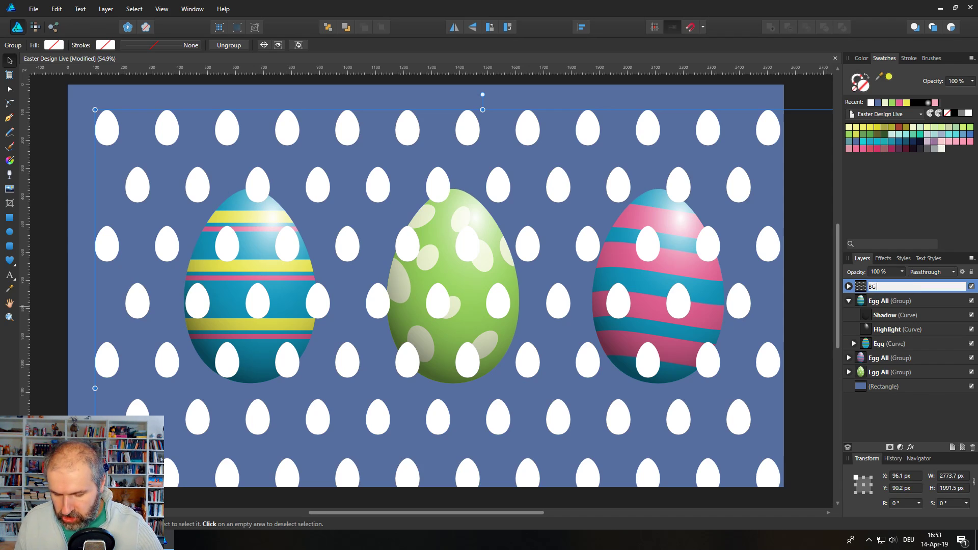
text( Pat)
key(Return)
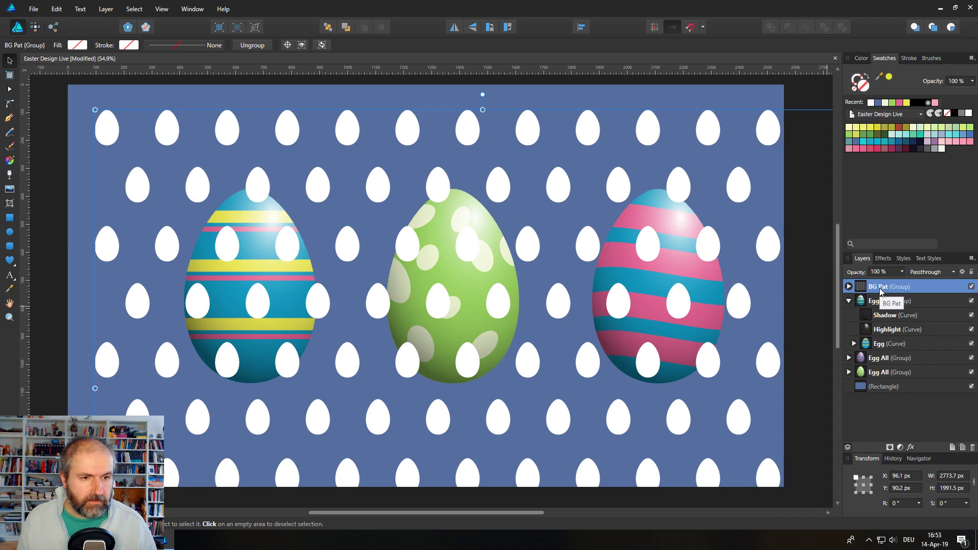
drag(866, 288, 866, 380)
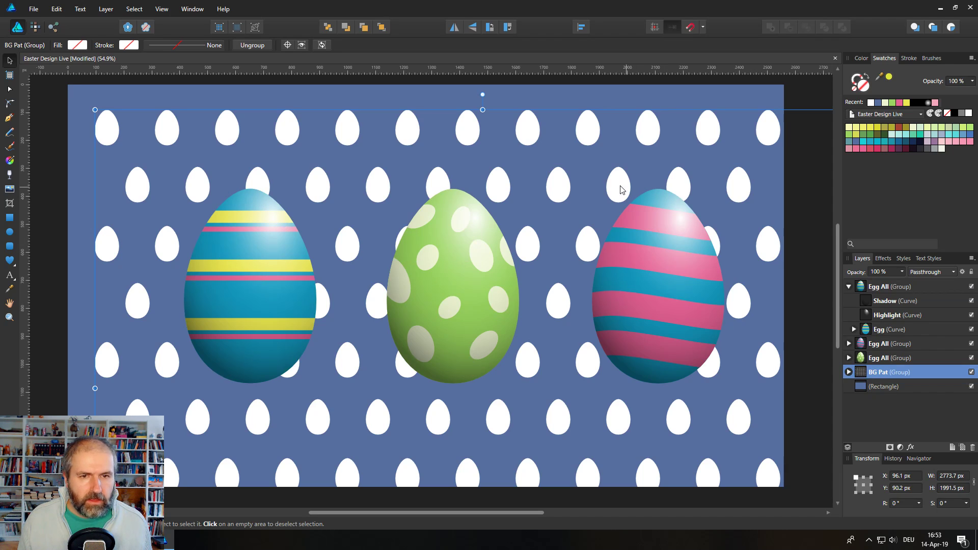
- Shift the egg pattern up and left so it covers the whole page, and reduce its opacity to 16 %
drag(620, 188, 567, 146)
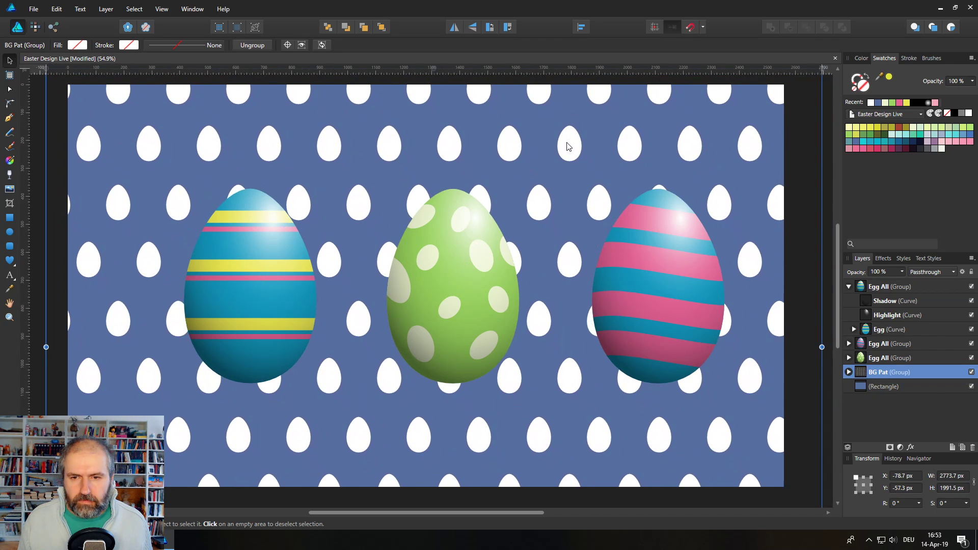
click(902, 272)
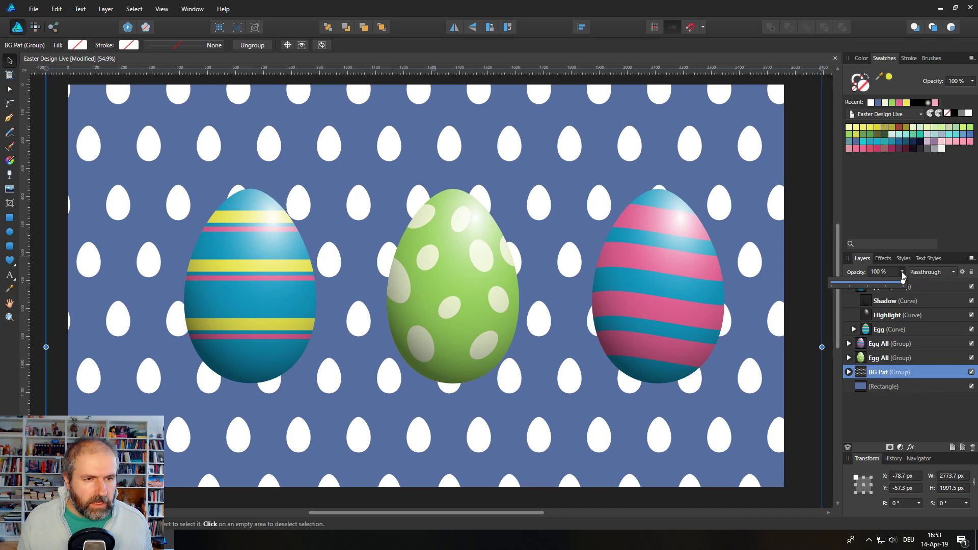
drag(905, 282, 849, 280)
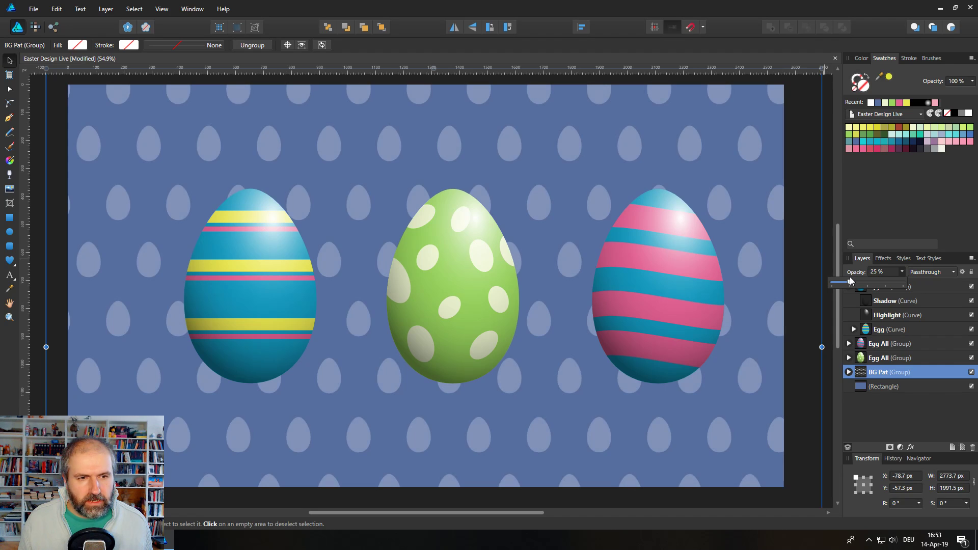
drag(850, 281, 845, 284)
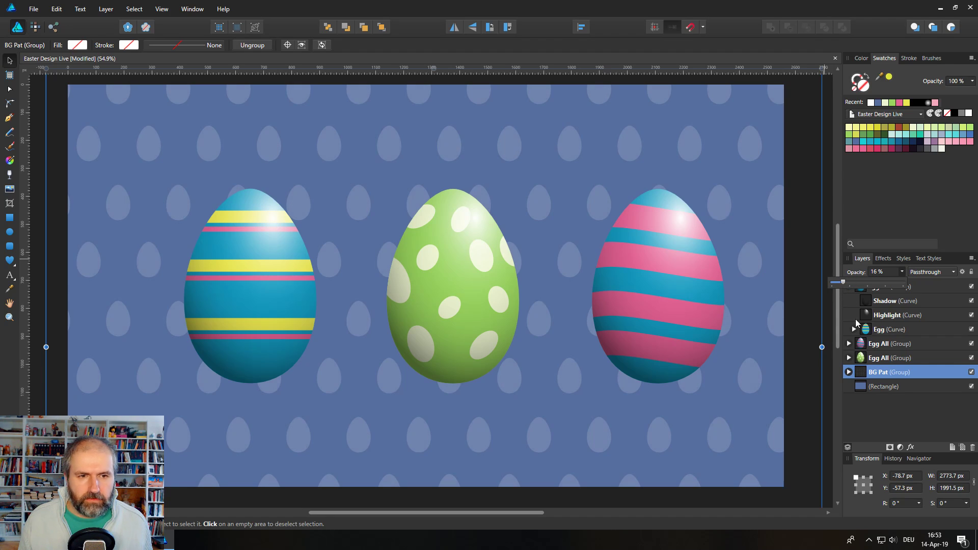
click(903, 274)
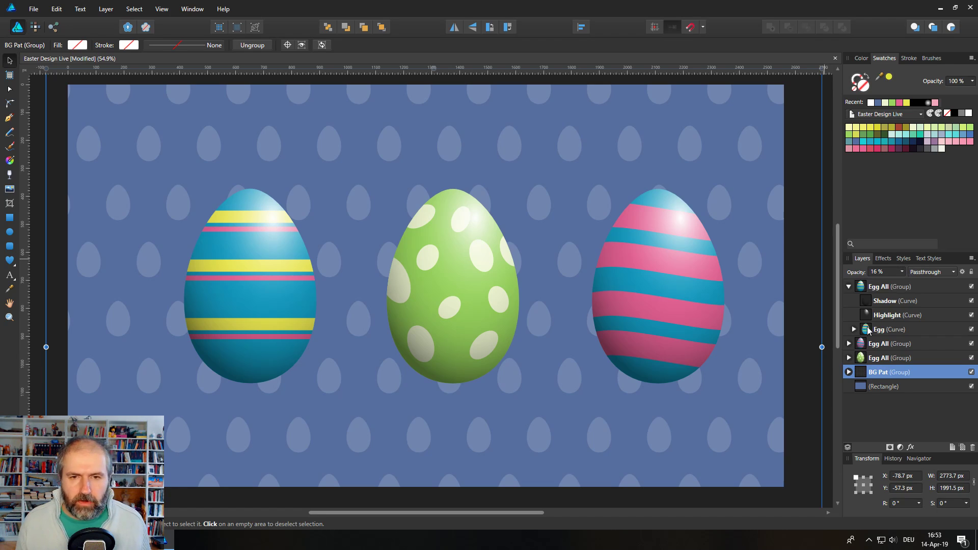
- Move the blue-and-yellow striped egg to the page's lower-left corner, tilt it left, and place the green egg beside it
click(864, 358)
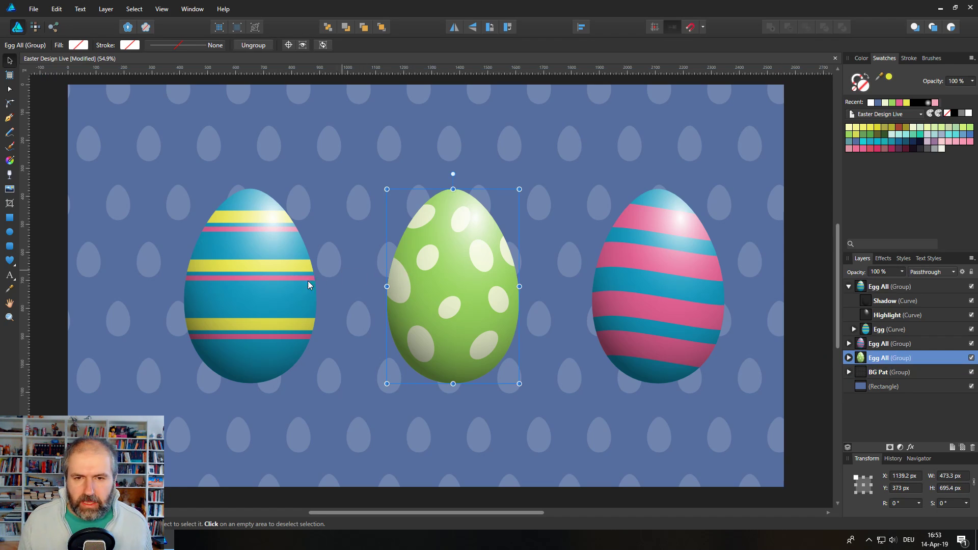
drag(277, 286, 194, 395)
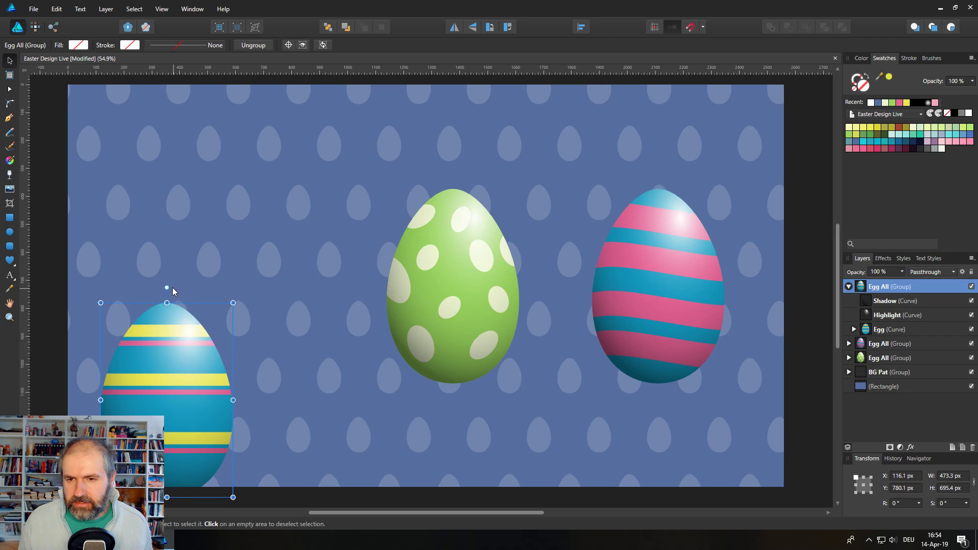
drag(167, 288, 157, 369)
click(468, 295)
drag(473, 283, 286, 405)
- Move the pink-and-blue egg to the right of the green egg and rotate it to -20°, partly below the page edge
drag(676, 289, 365, 421)
drag(340, 313, 375, 317)
drag(351, 365, 371, 372)
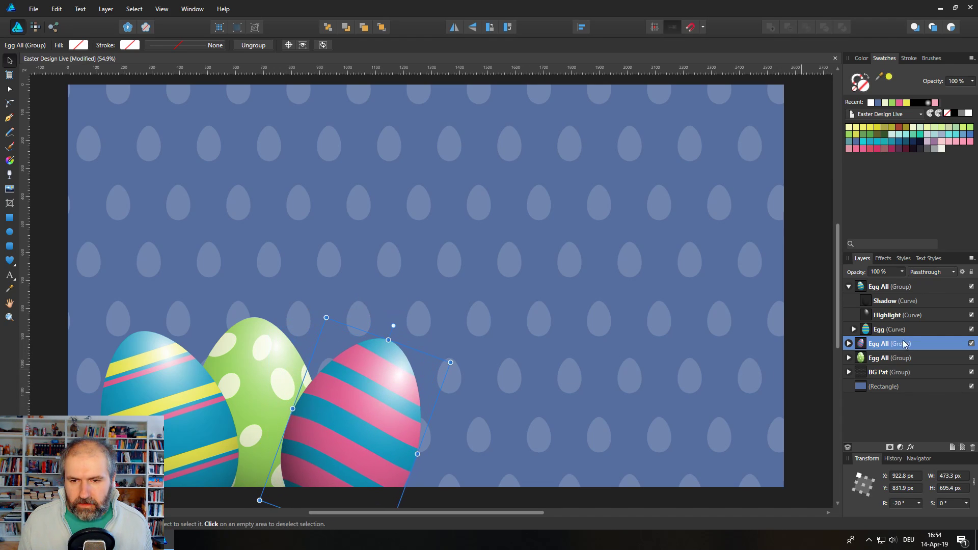
- Reorder the egg groups so the green egg is in front and the pink-and-blue egg is behind the other two
drag(905, 344, 860, 358)
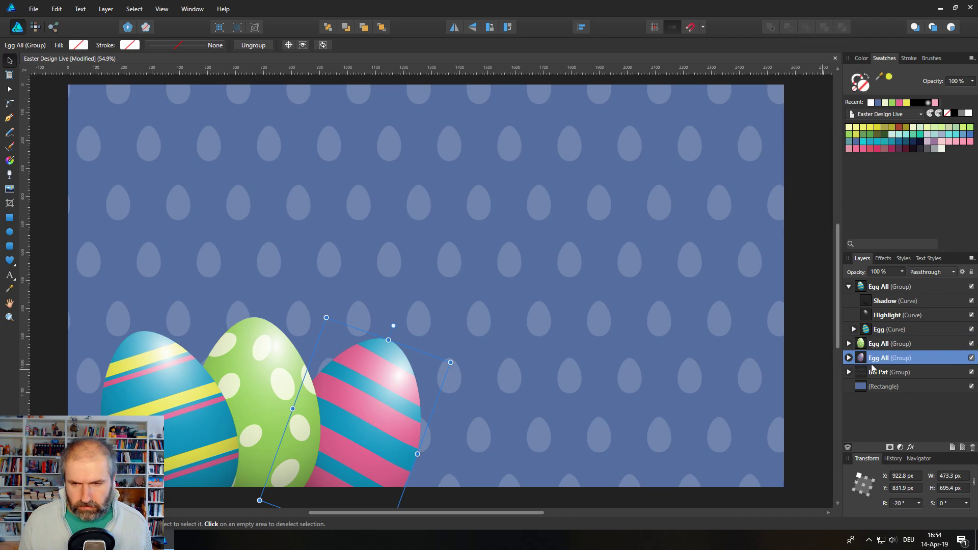
click(848, 287)
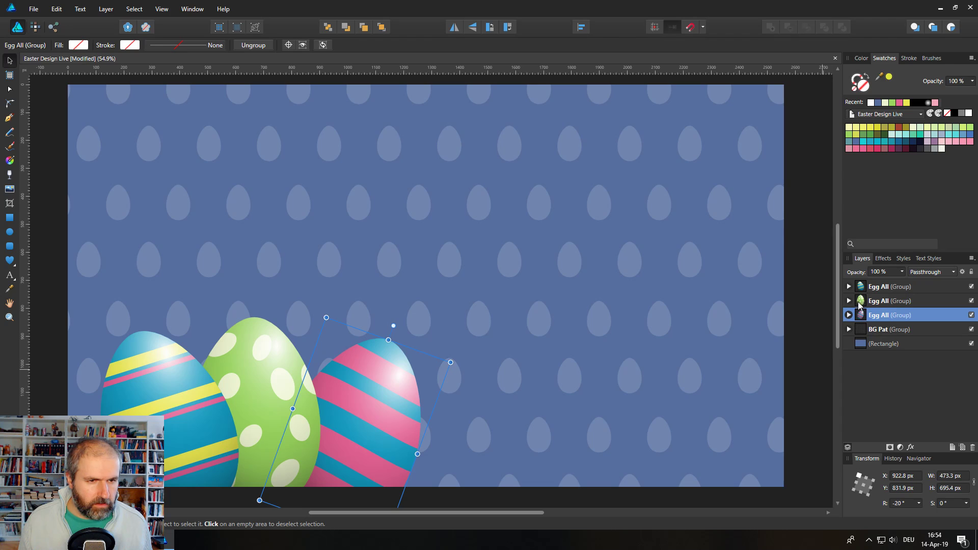
drag(860, 305, 858, 281)
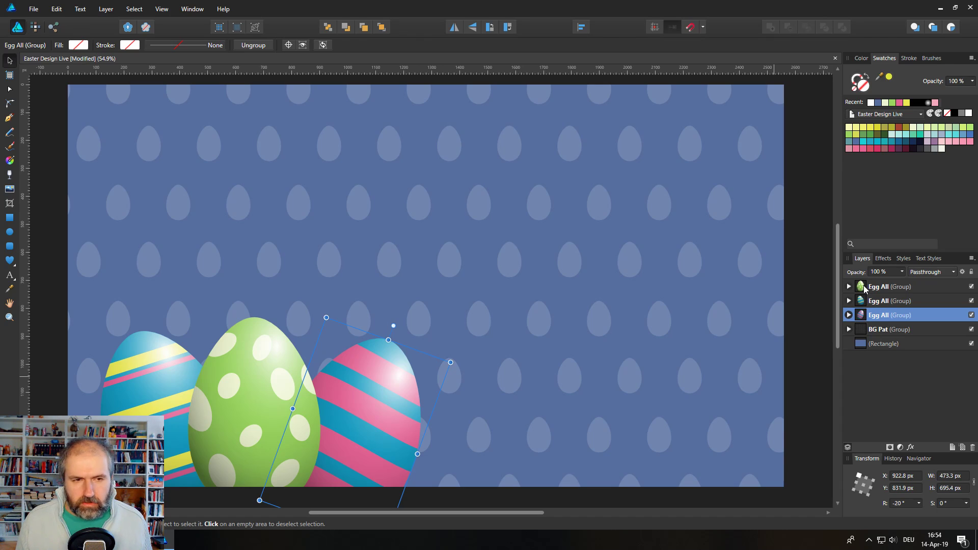
- Give the green egg a soft outer shadow with a small offset at a 225° angle
click(864, 287)
click(884, 258)
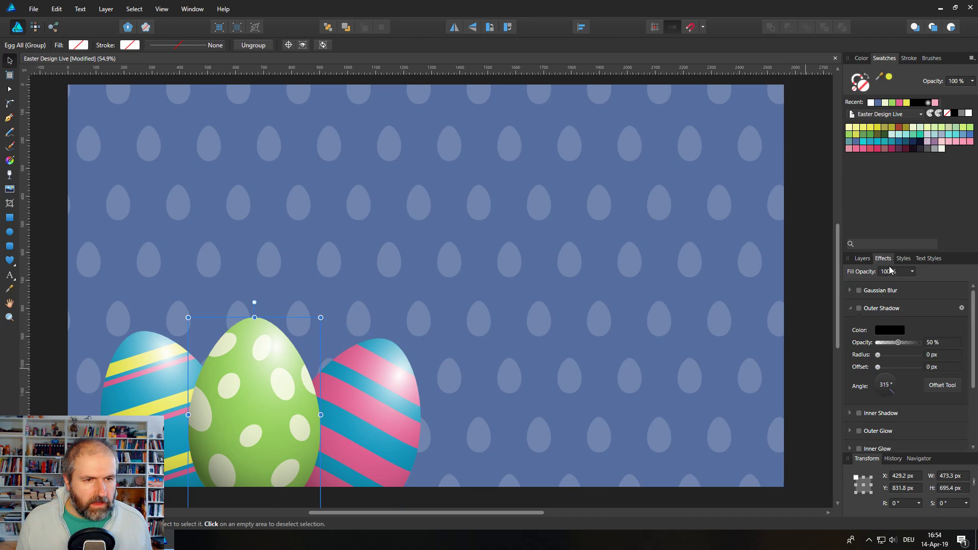
drag(877, 355, 906, 368)
click(880, 393)
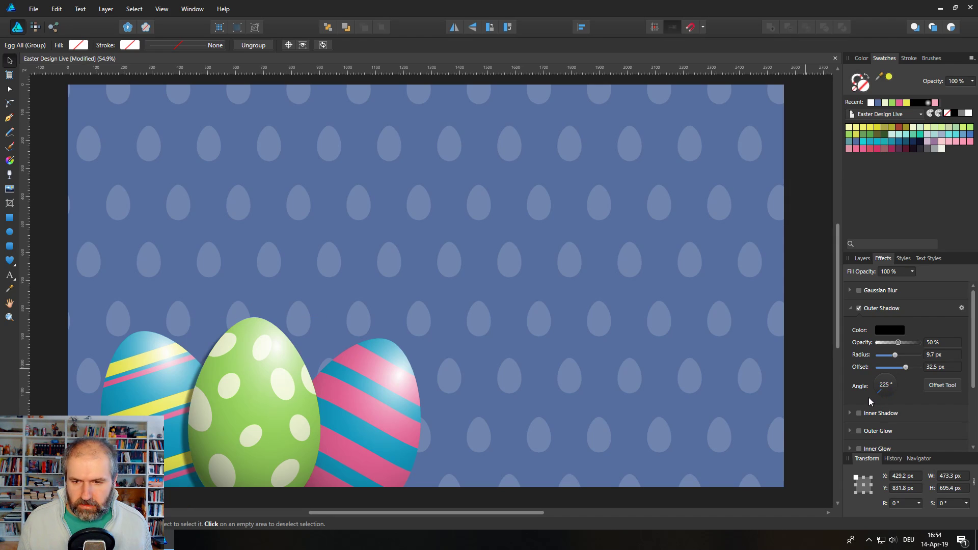
drag(906, 368, 887, 346)
click(815, 347)
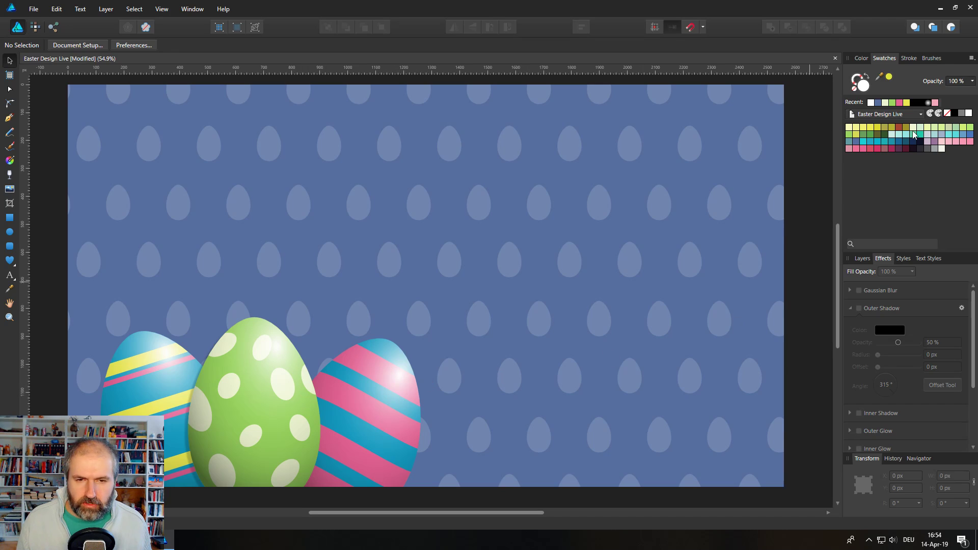
- Move the center of the Highlight gradient on the pink-and-blue egg slightly upward
click(864, 259)
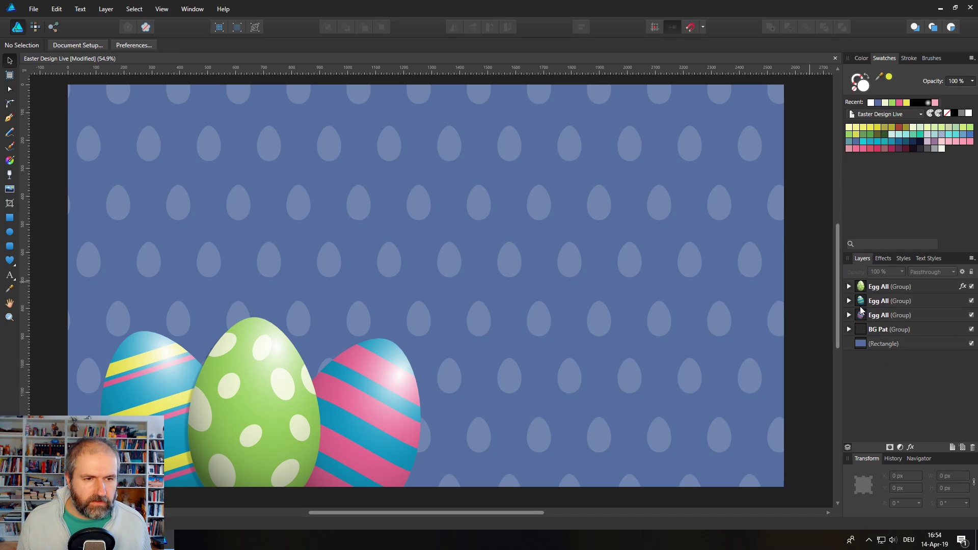
click(862, 315)
click(848, 316)
click(897, 343)
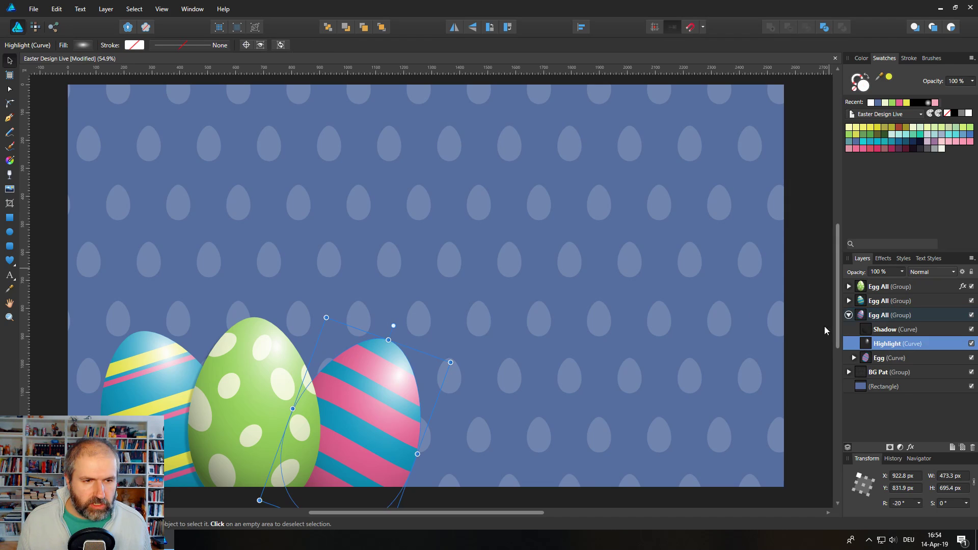
click(9, 161)
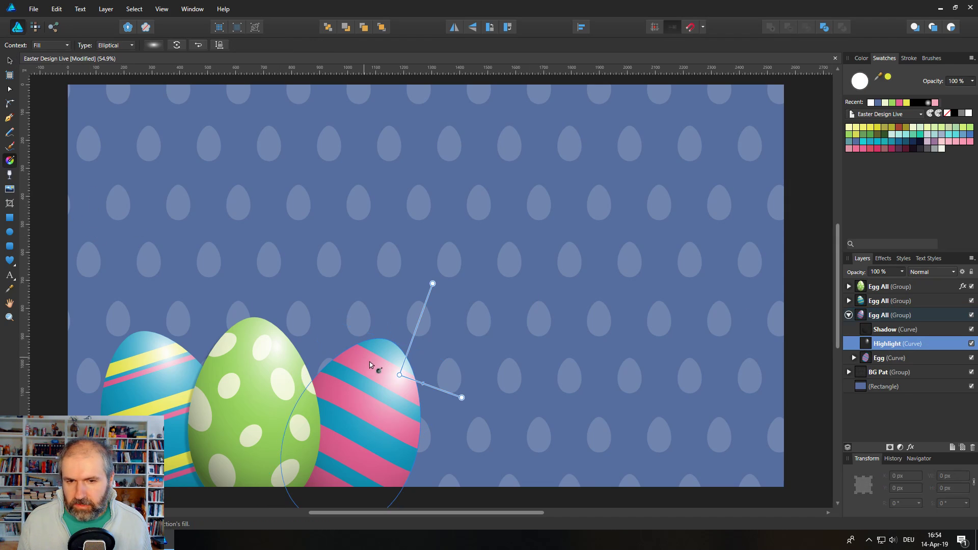
drag(400, 376, 398, 364)
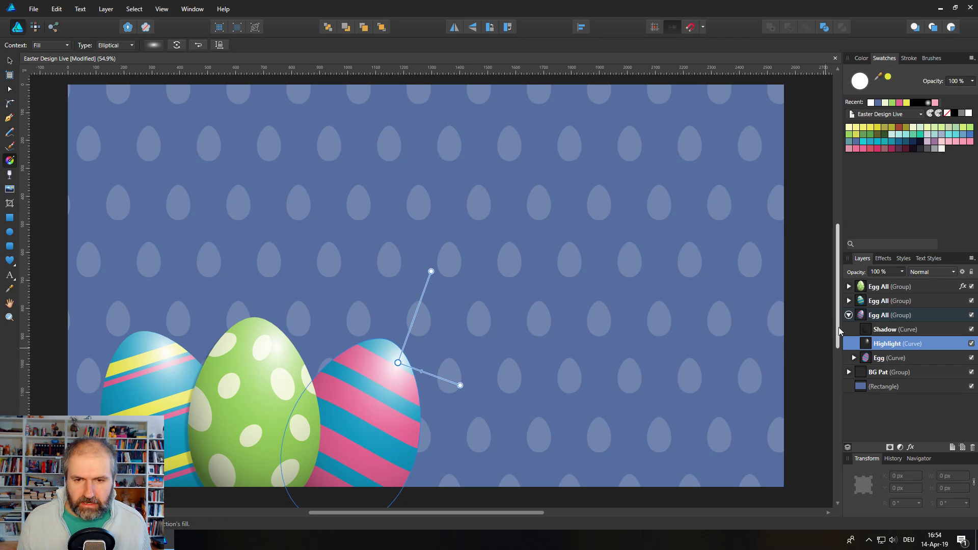
- Move the center of the Highlight gradient on the blue-and-yellow egg slightly down and right, and collapse its group
click(849, 316)
click(849, 301)
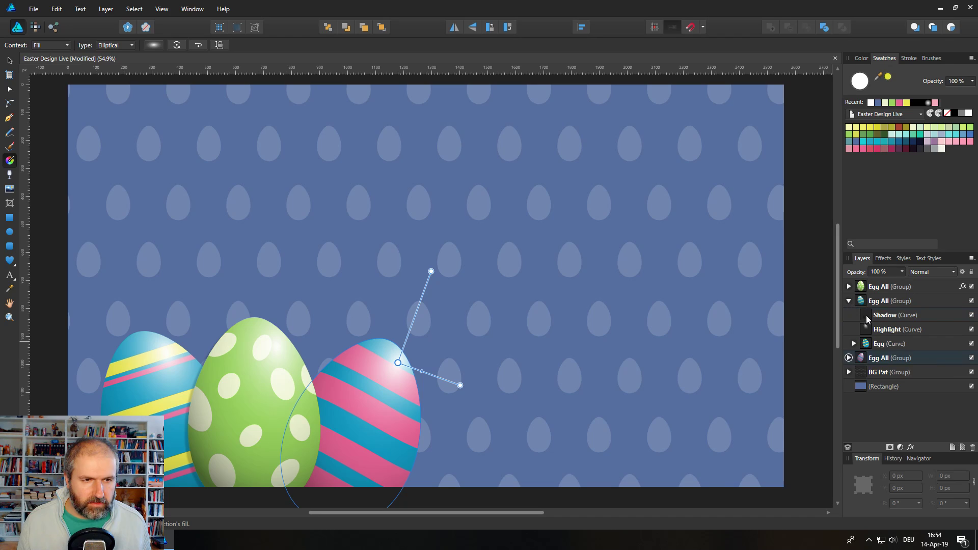
click(867, 330)
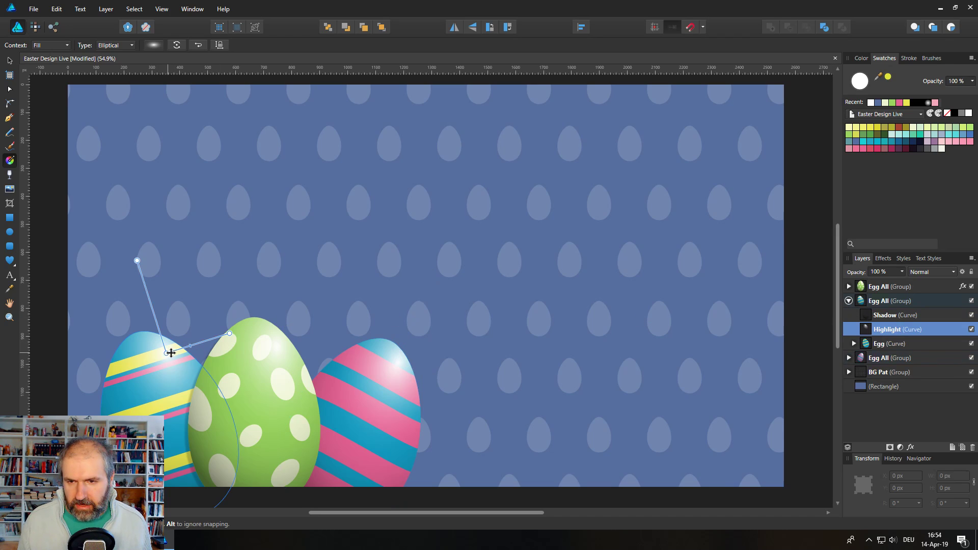
mouse_move(167, 353)
mouse_down()
mouse_move(180, 353)
mouse_move(174, 361)
mouse_up()
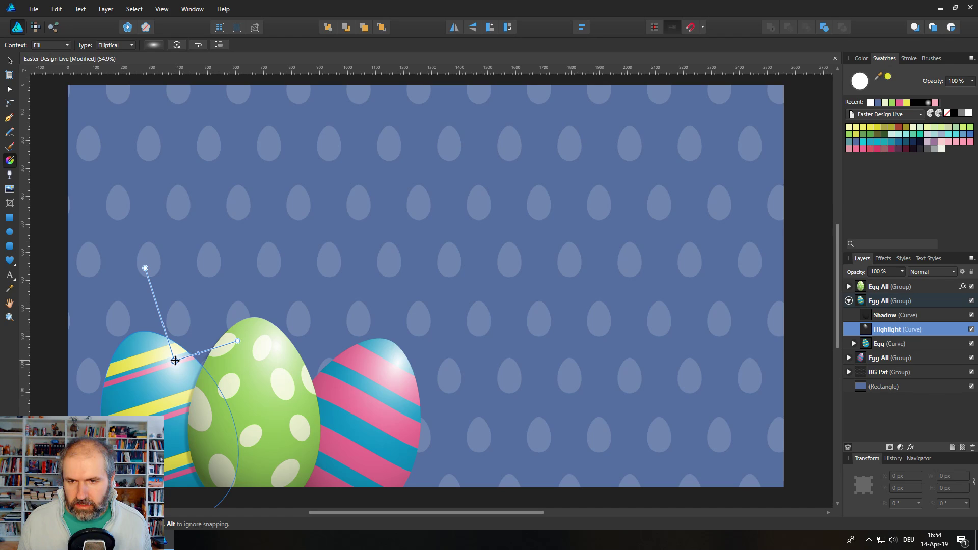
click(9, 61)
click(46, 172)
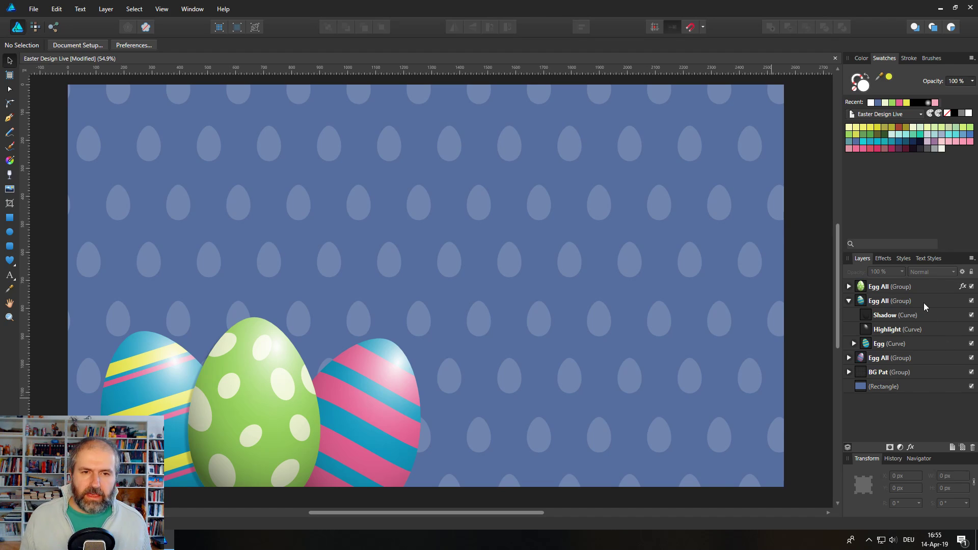
click(850, 301)
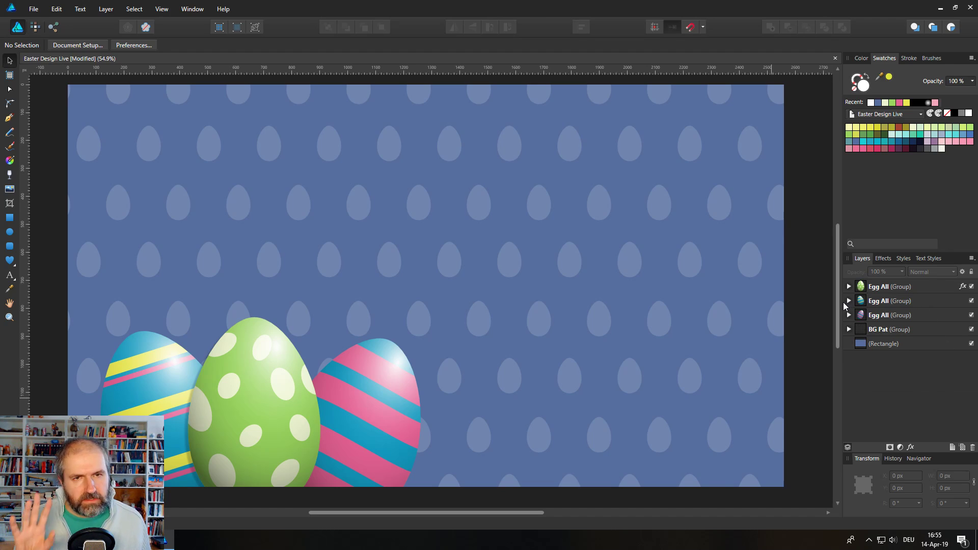
- Group the three decorated eggs into one cluster
click(865, 289)
shift+click(861, 314)
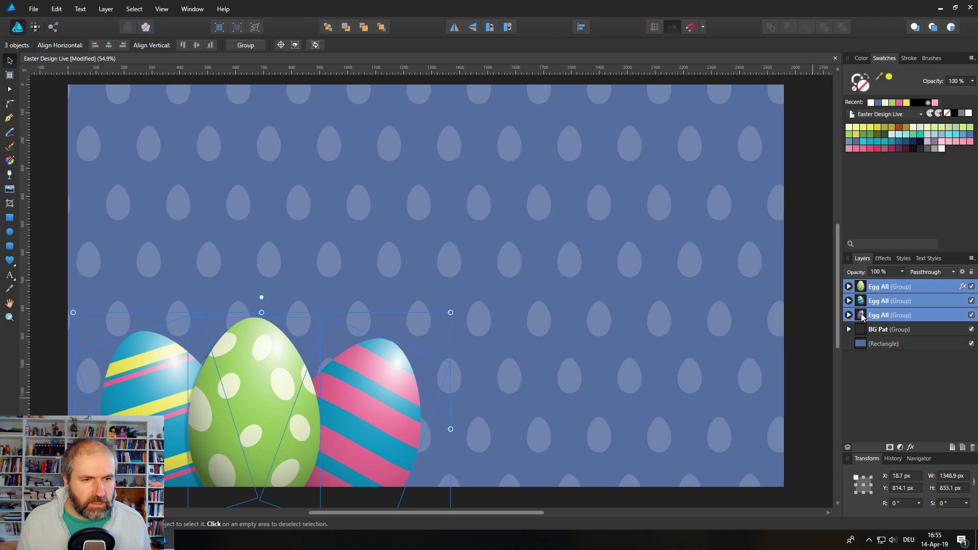
key(ctrl+g)
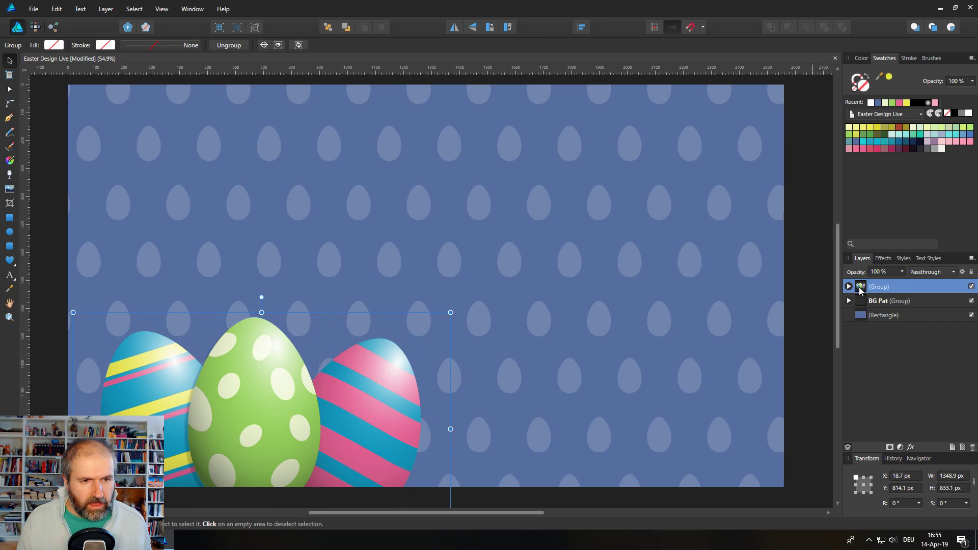
- Duplicate the egg cluster, rotate the copy to 143.6°, scale it to about 750 × 463 px, and place it over the page's upper-right corner
drag(290, 378, 517, 228)
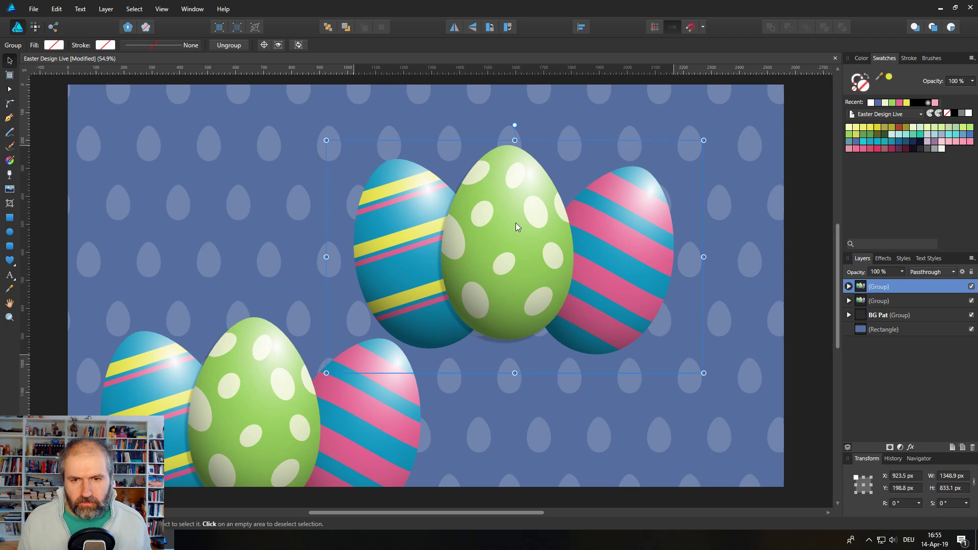
drag(515, 125, 414, 395)
drag(530, 477, 549, 256)
drag(454, 163, 720, 124)
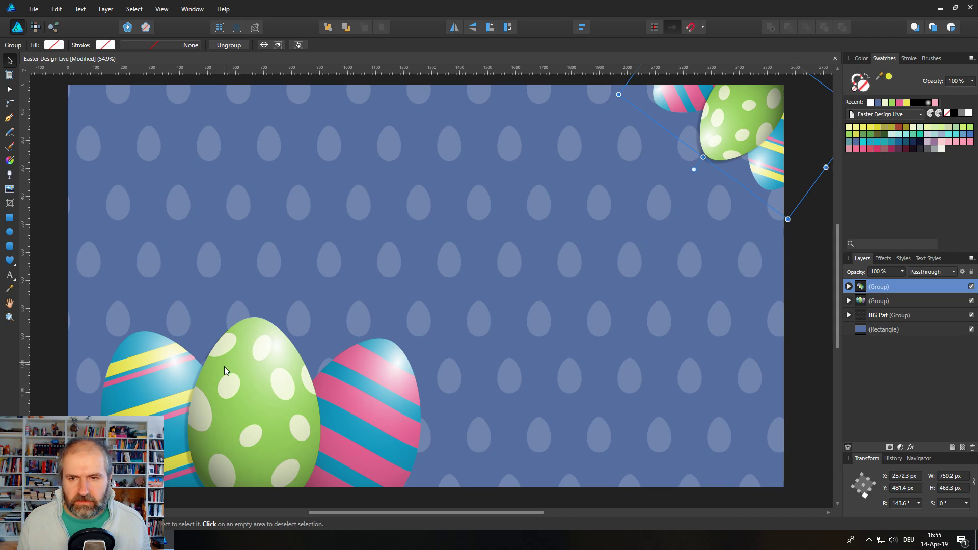
- Shift the large egg cluster in the page's lower-left corner slightly down and left, and deselect it
click(244, 421)
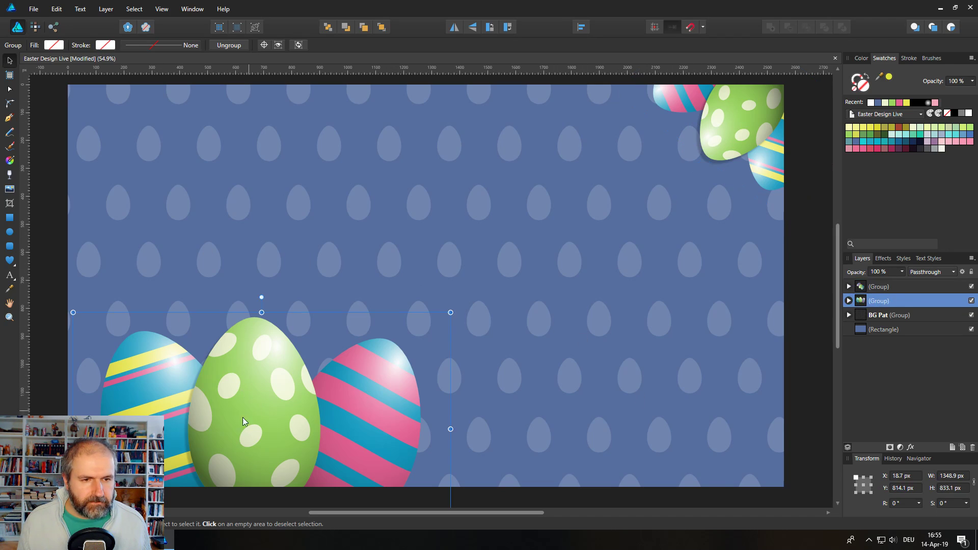
drag(242, 422, 232, 432)
click(813, 349)
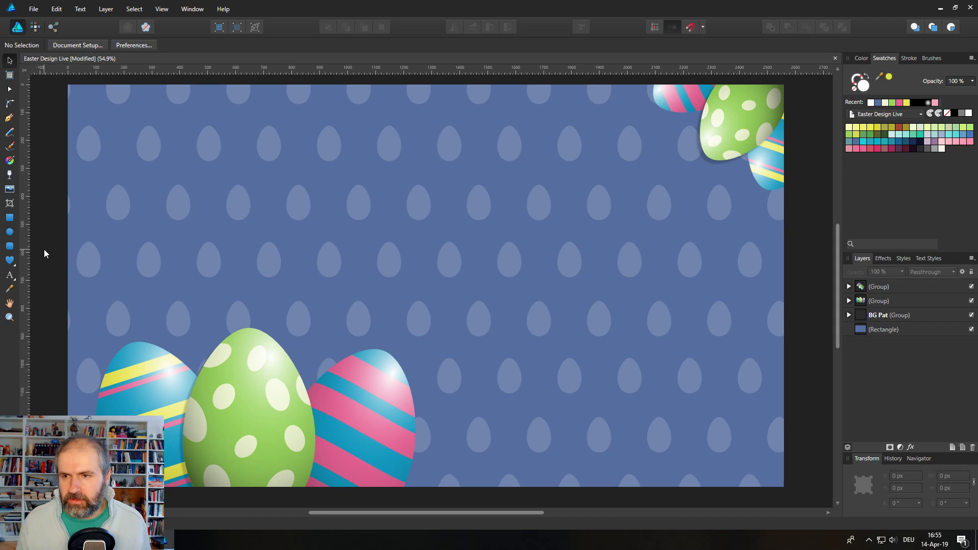
- Draw a heart about 368 × 368 px near the page's upper middle, above all other layers, and fill it with pink
click(10, 260)
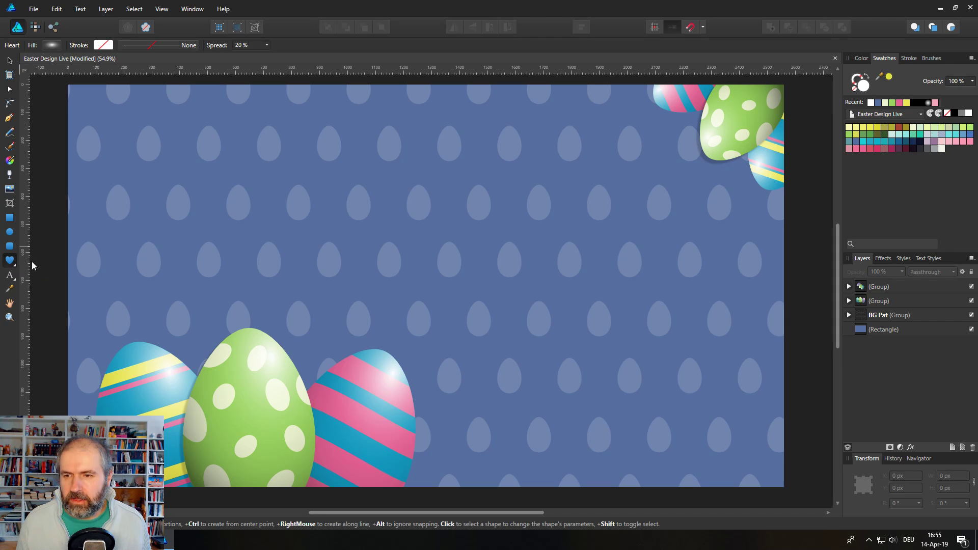
click(862, 288)
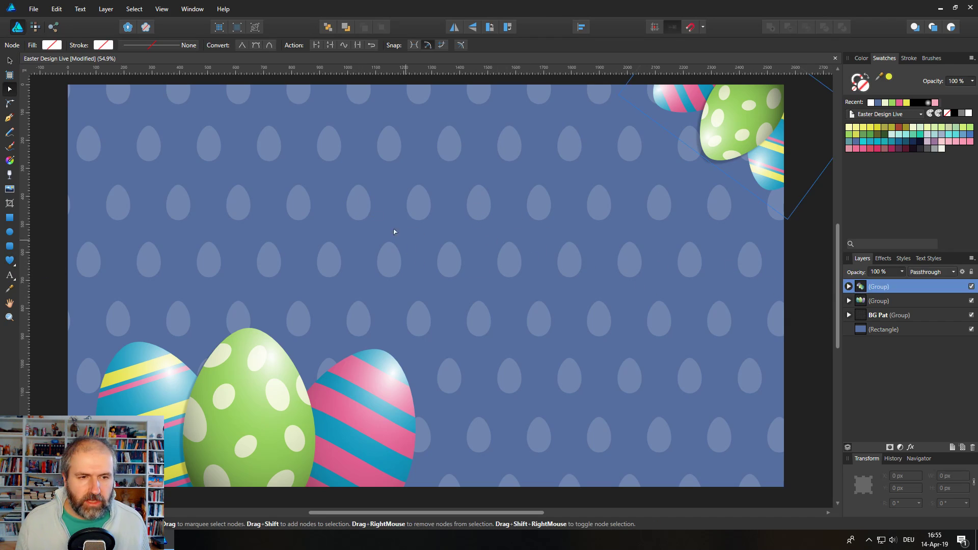
click(10, 260)
drag(356, 168, 460, 272)
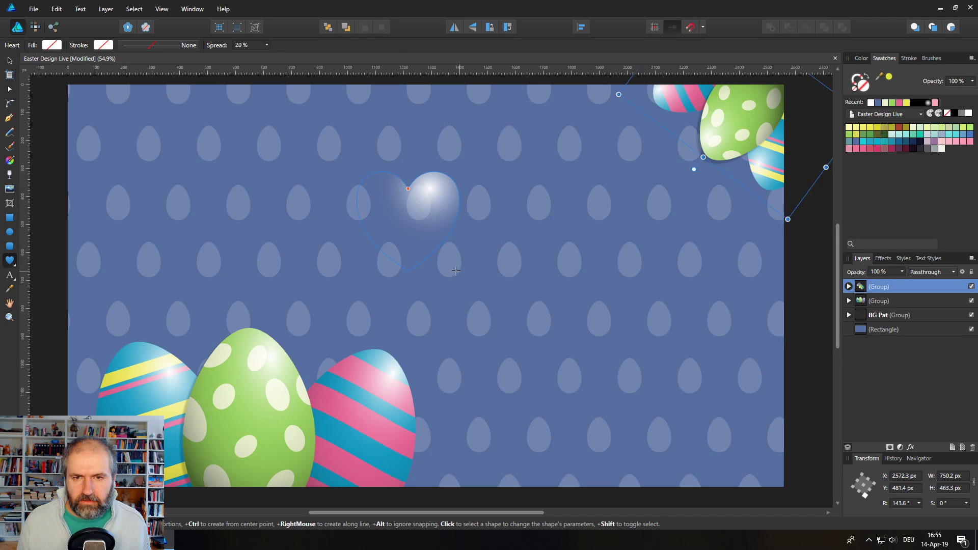
click(856, 148)
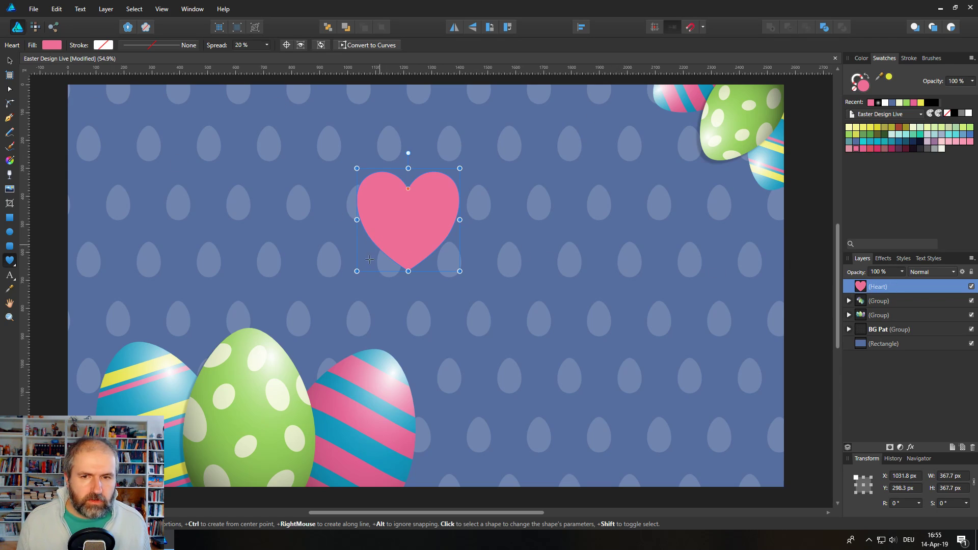
- Duplicate the heart, scale the copy about its center to about 269 × 269 px, and fill it with light pink
right_click(862, 288)
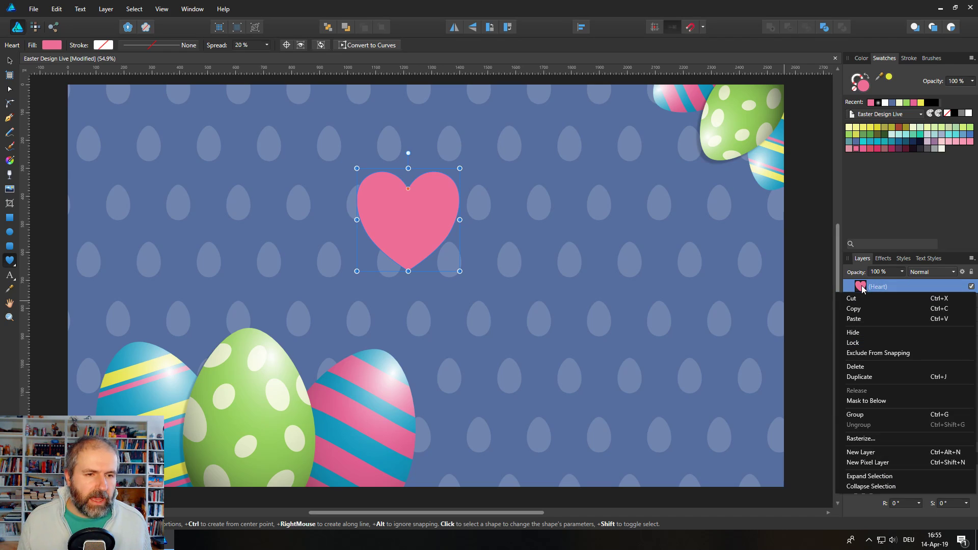
click(861, 378)
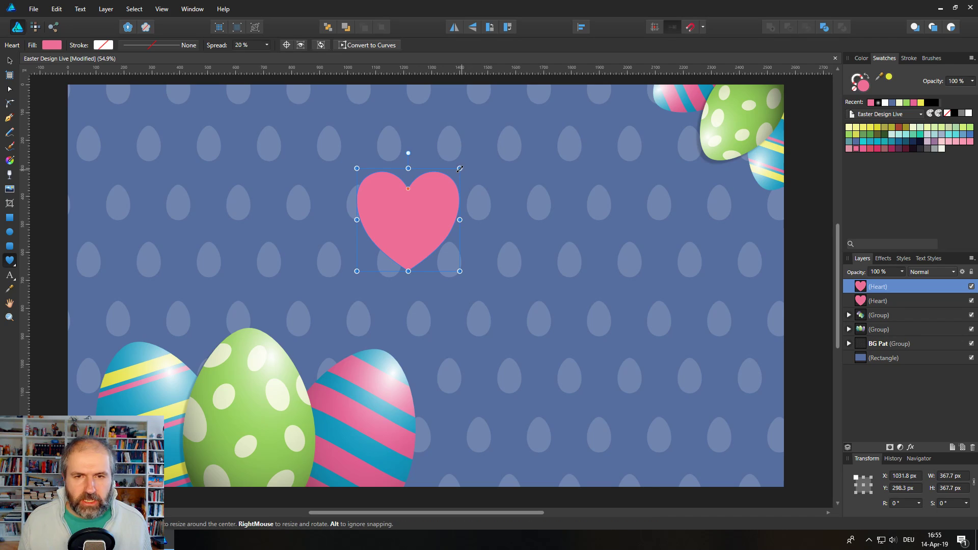
drag(459, 169, 444, 181)
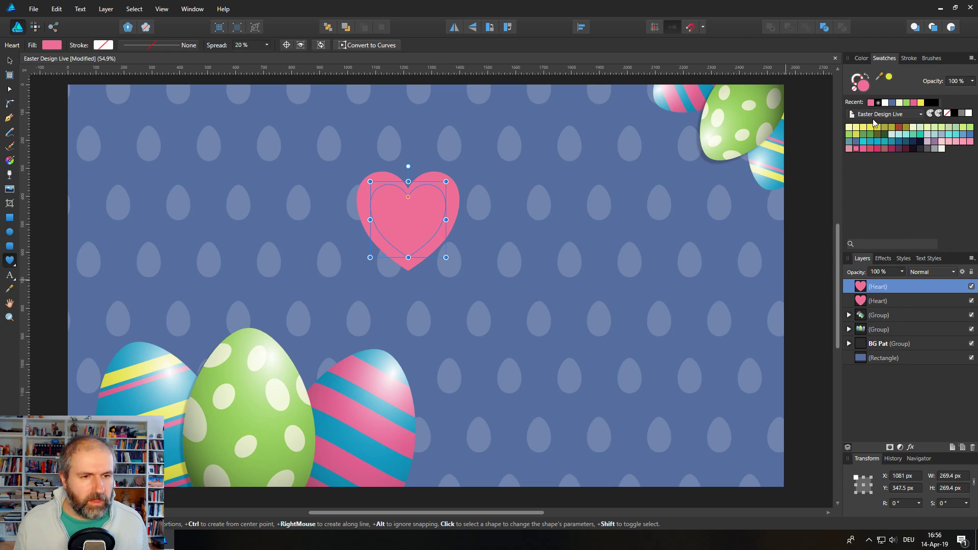
click(849, 149)
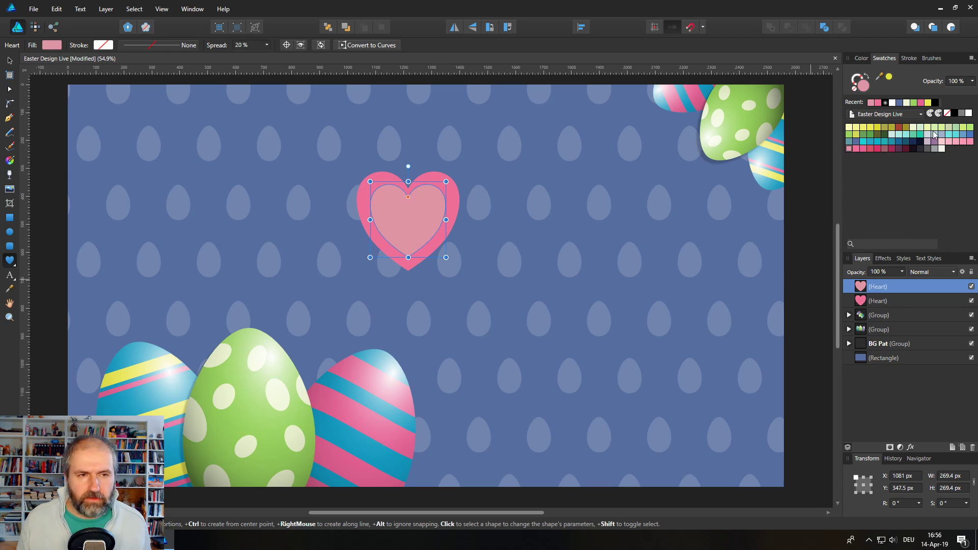
click(958, 142)
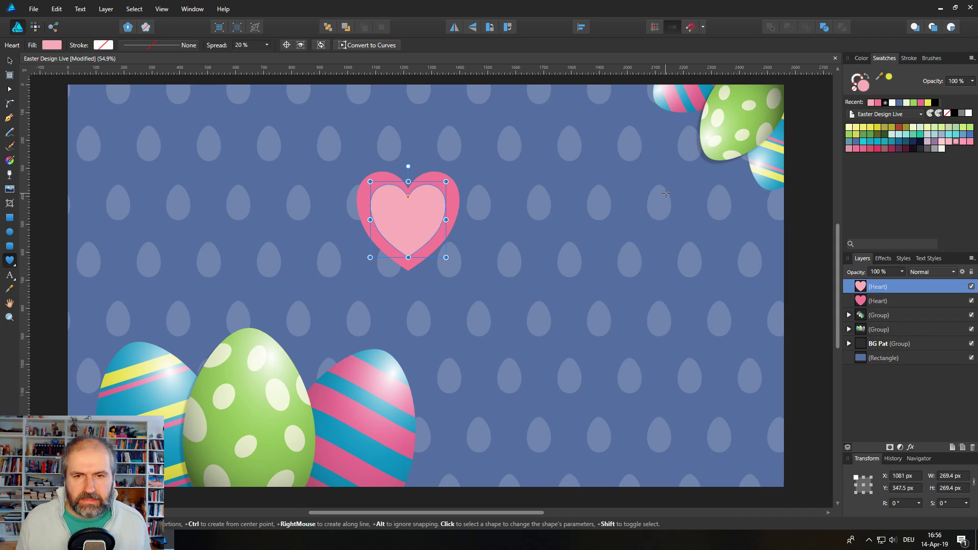
- Group the two hearts, move the group to the page's upper-left area, and rotate it to 27.1°
click(10, 60)
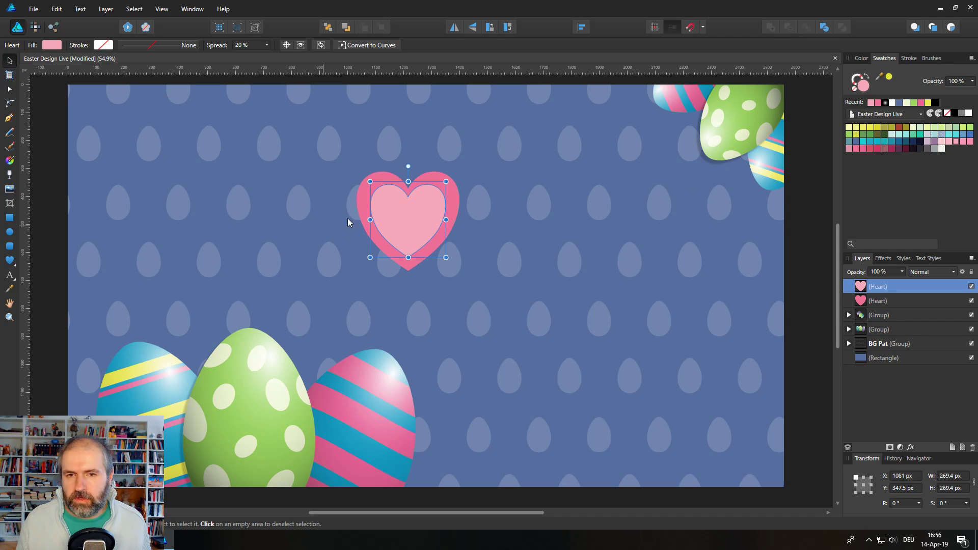
shift+click(895, 301)
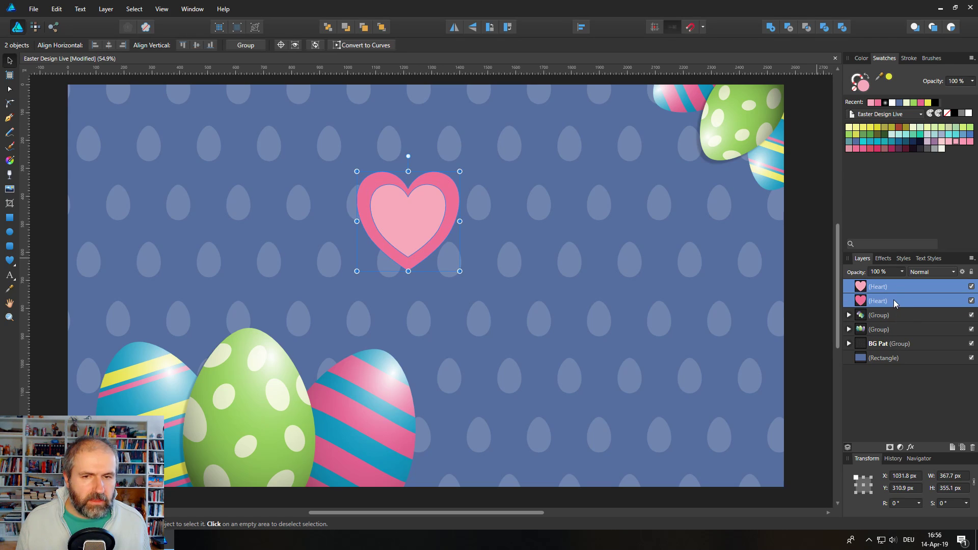
key(ctrl+g)
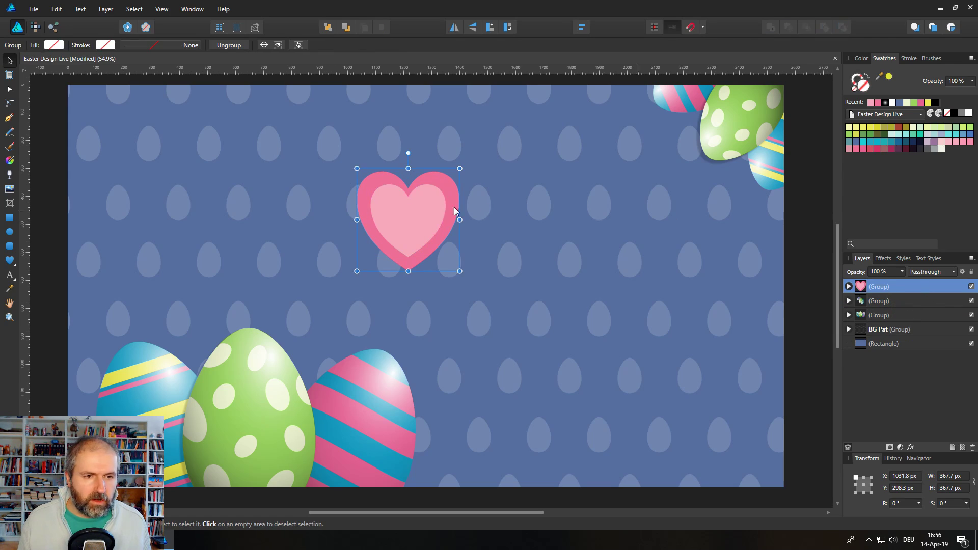
drag(427, 223, 238, 184)
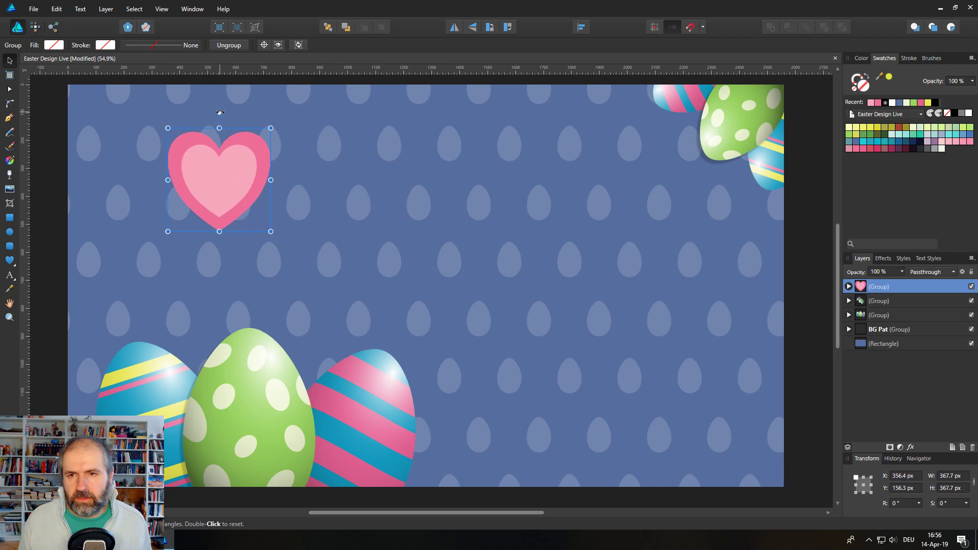
drag(220, 112, 187, 116)
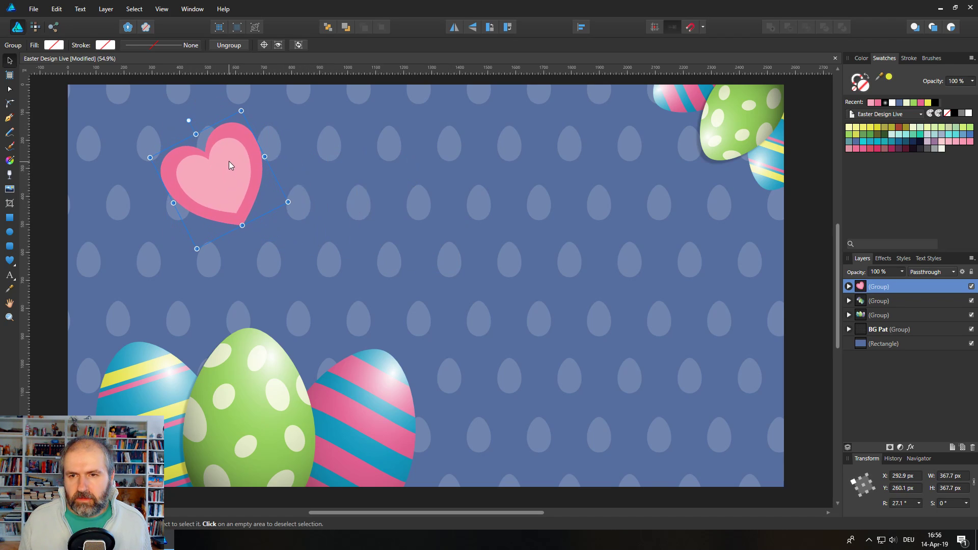
- Place a copy of the heart group rotated to -29° in the page's lower-right area, and nudge the original slightly up and left
drag(229, 161, 665, 351)
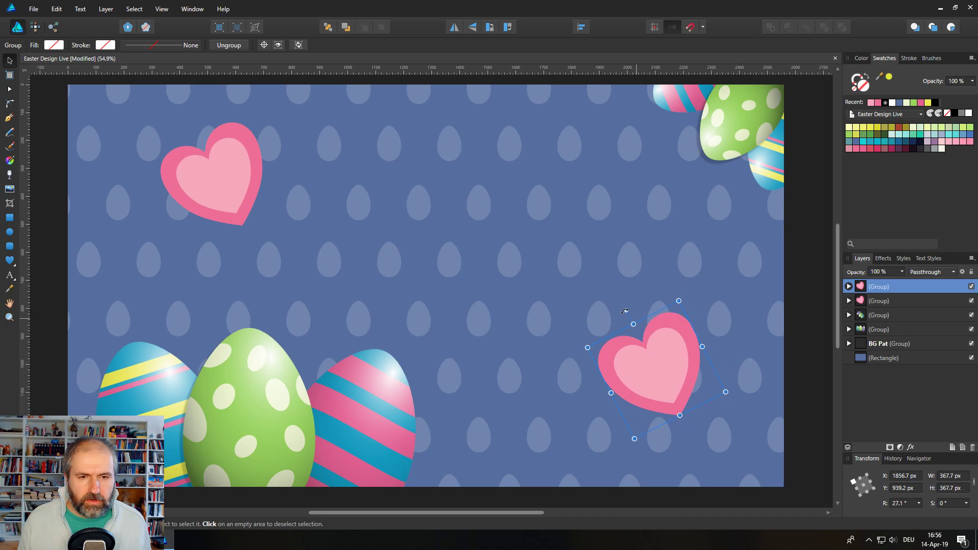
drag(625, 311, 692, 317)
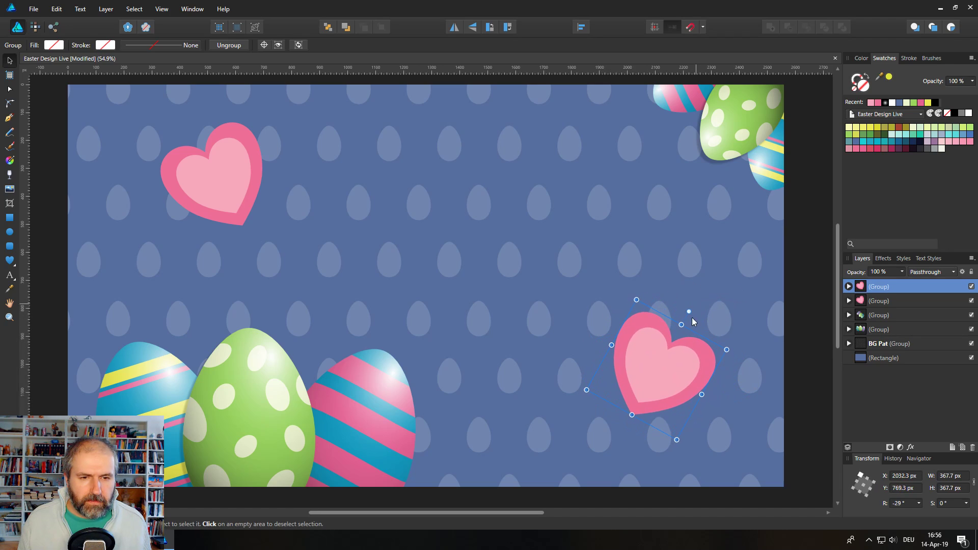
drag(666, 355, 668, 379)
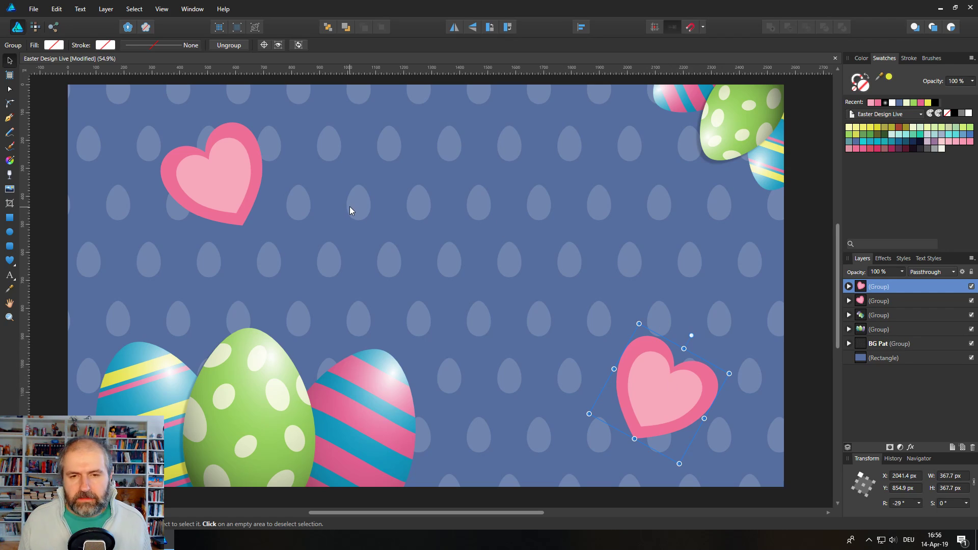
click(195, 177)
drag(224, 178, 200, 171)
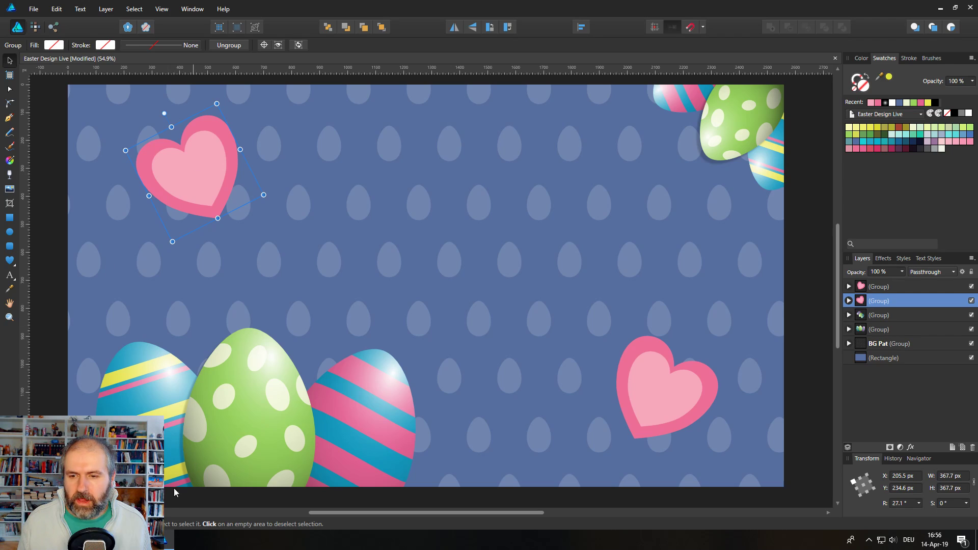
- In the browser, preview HAPPY EASTER in 1001 Fonts' free commercial-use fonts and examine the Action Jackson and Boyz R Gross NF pages
key(alt+Tab)
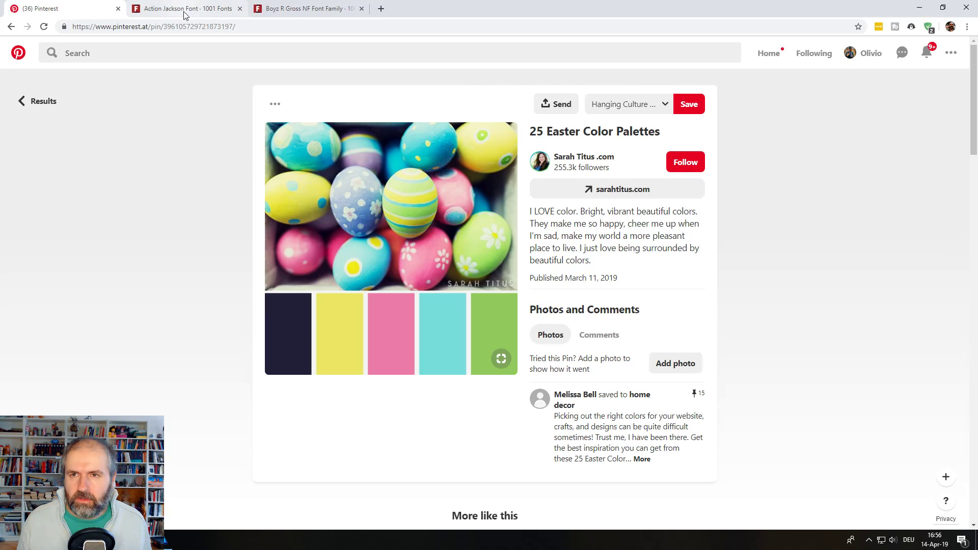
click(166, 15)
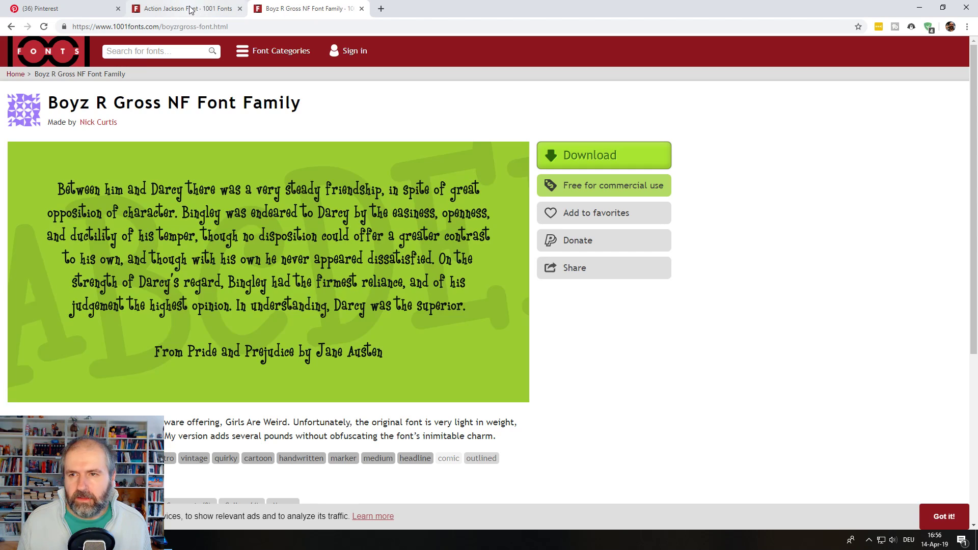
right_click(64, 53)
click(66, 55)
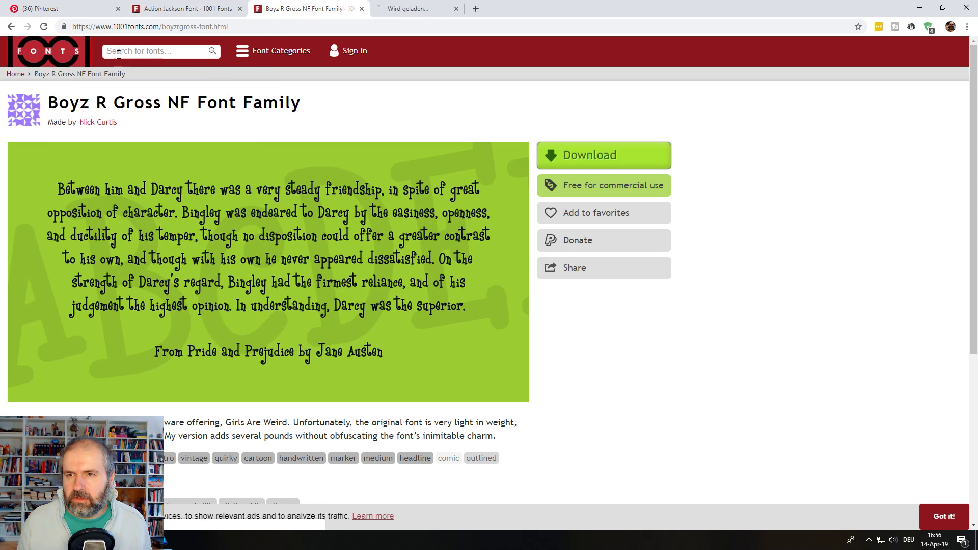
click(420, 9)
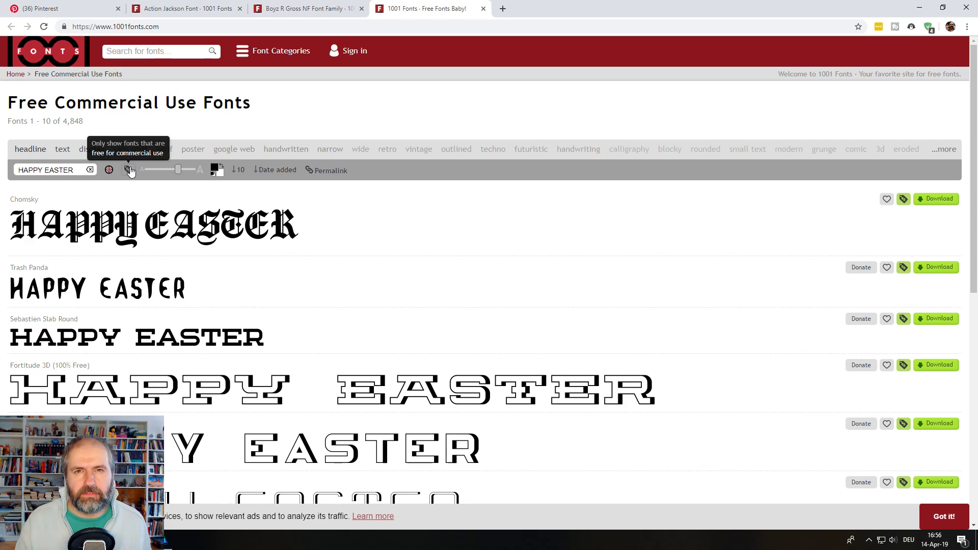
click(303, 9)
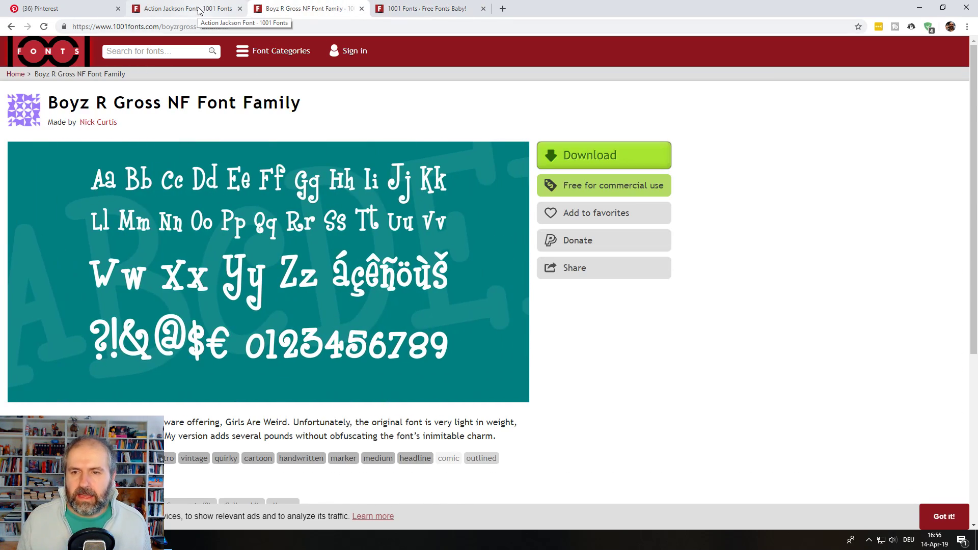
click(199, 11)
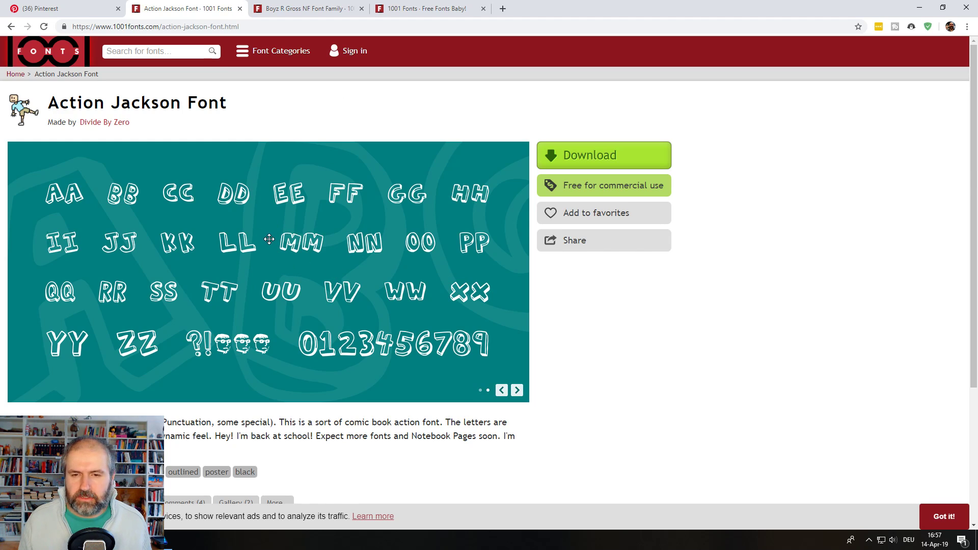
click(293, 10)
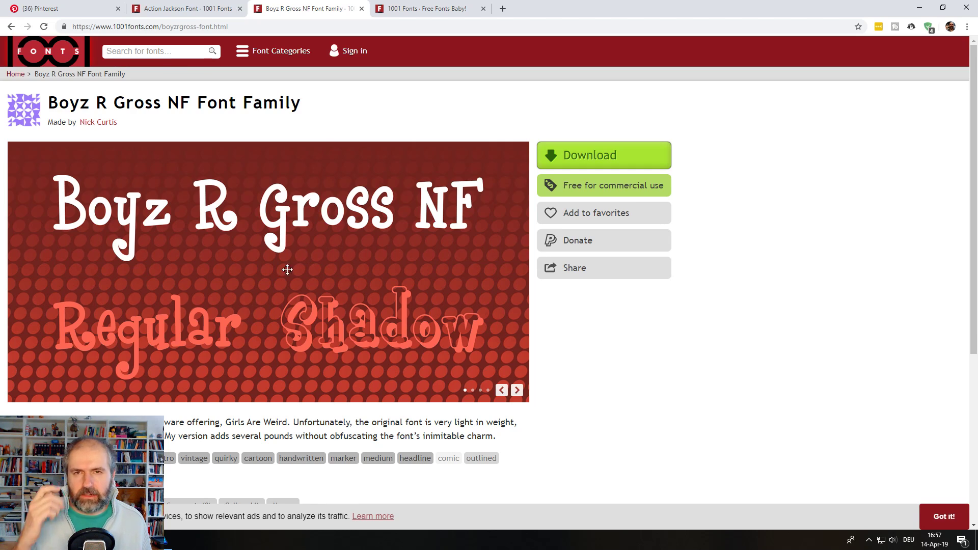
- Back in Affinity Designer, add white two-line art text "Happy" / "Easter" in Boyz R Gross NF at about 620 pt mid-page
key(alt+Tab)
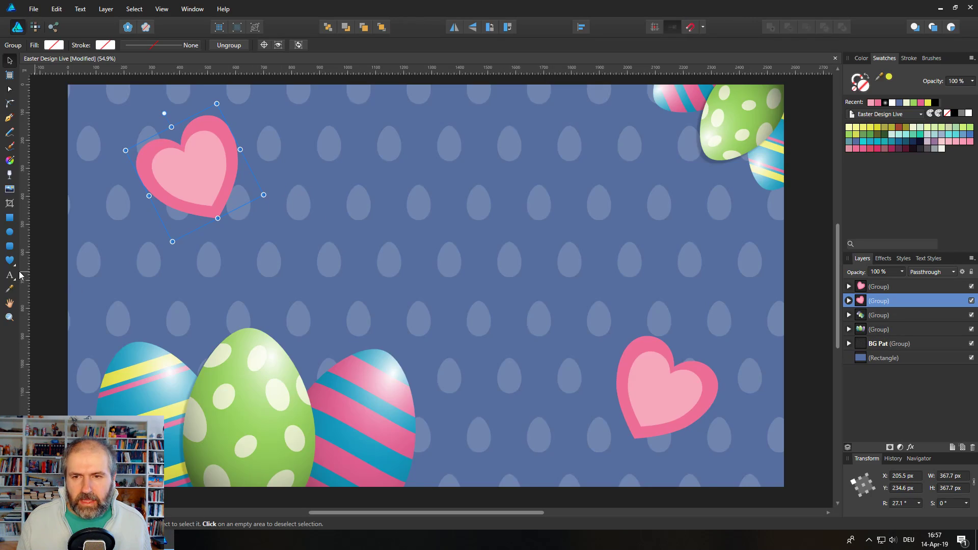
click(10, 276)
drag(275, 163, 365, 262)
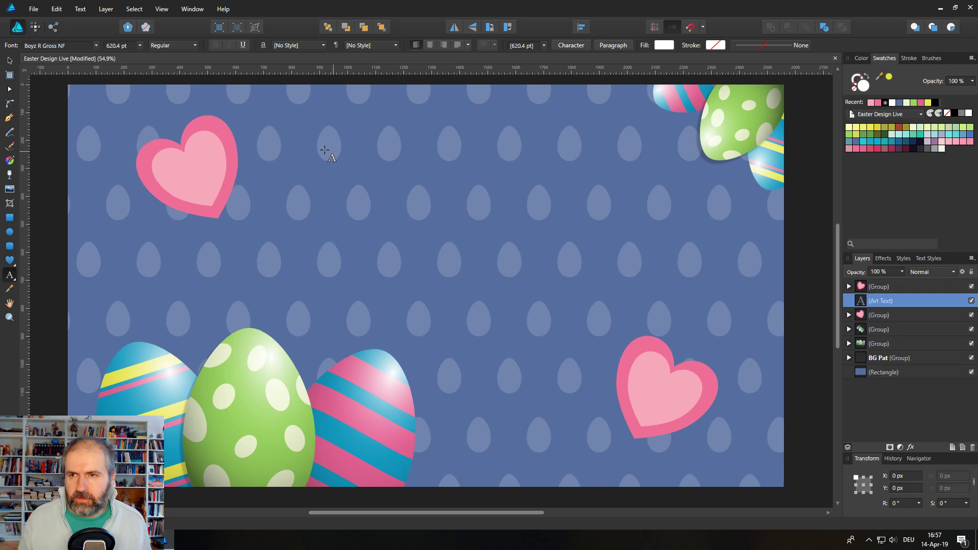
text(Happy)
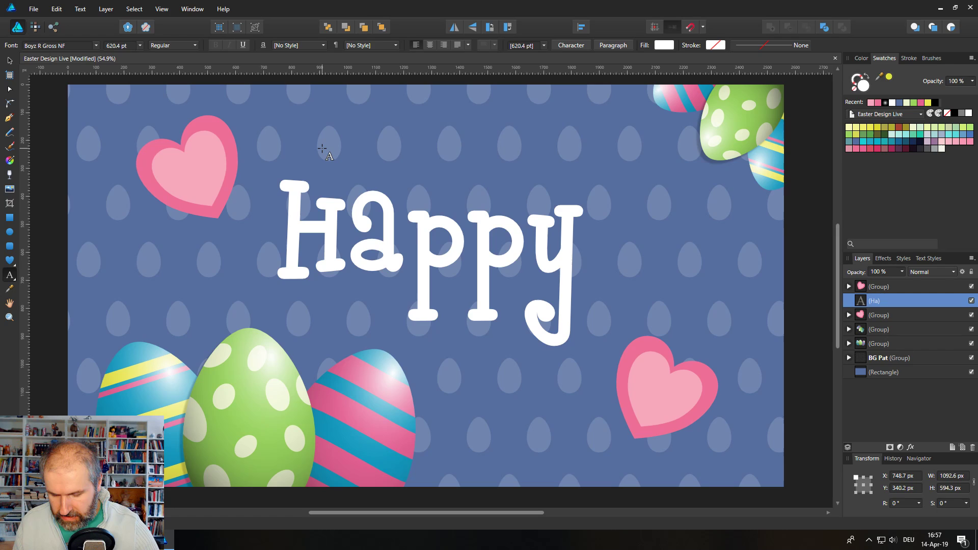
key(Return)
text(Easter)
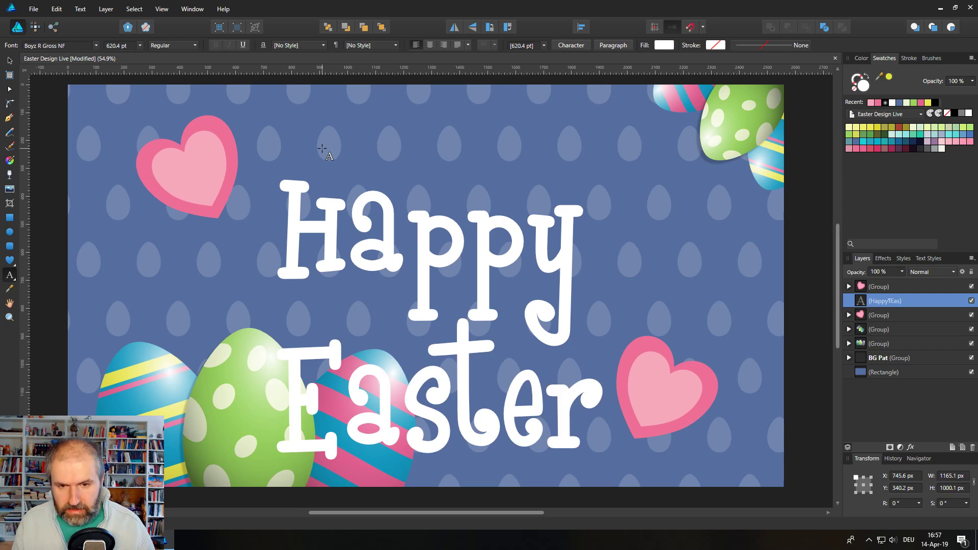
key(Escape)
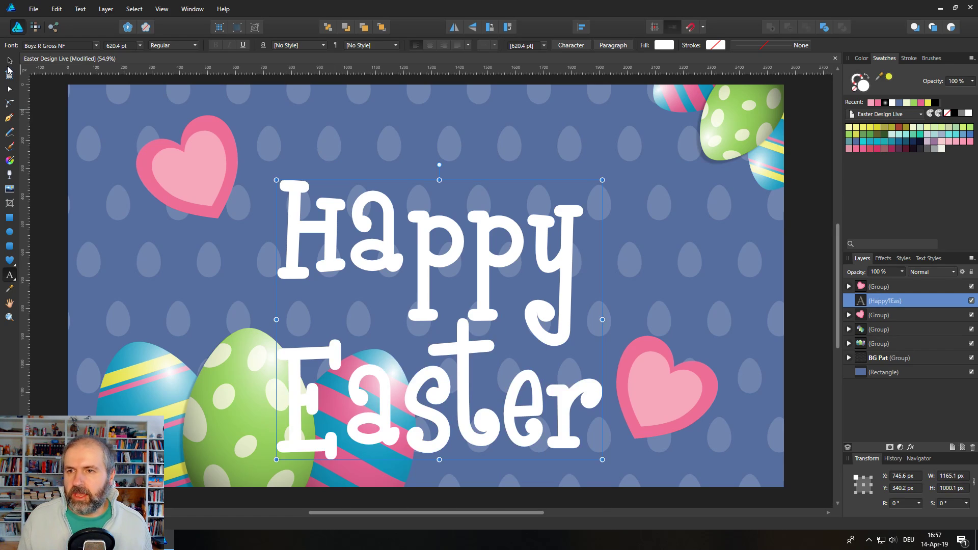
- Move the Happy Easter text up to the page's top edge and scale it down to about 866 × 743 px (461.1 pt)
click(9, 61)
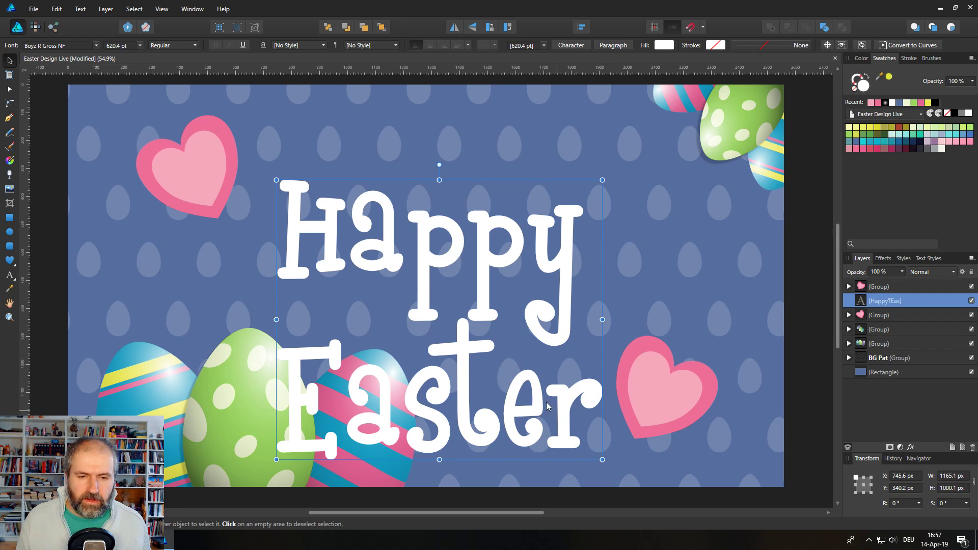
drag(470, 358, 459, 266)
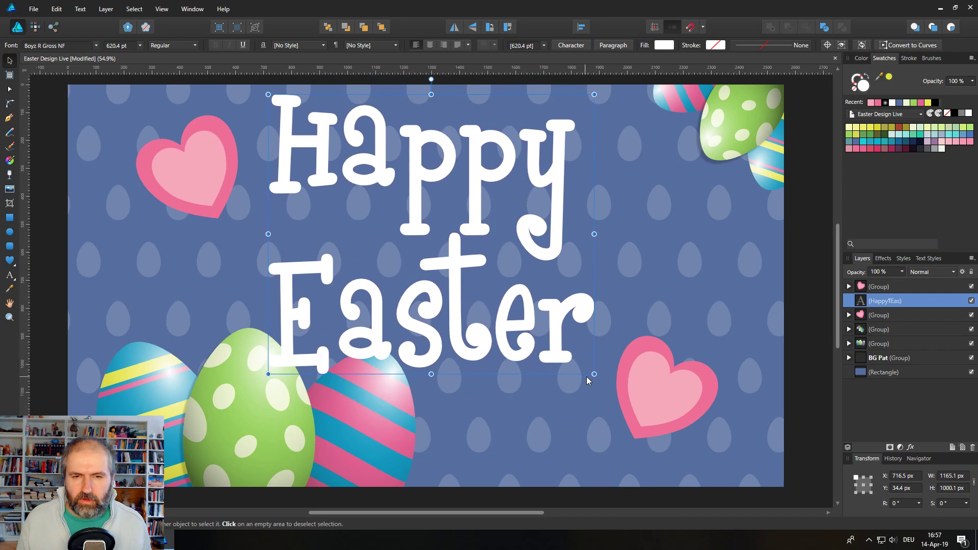
drag(586, 377, 503, 305)
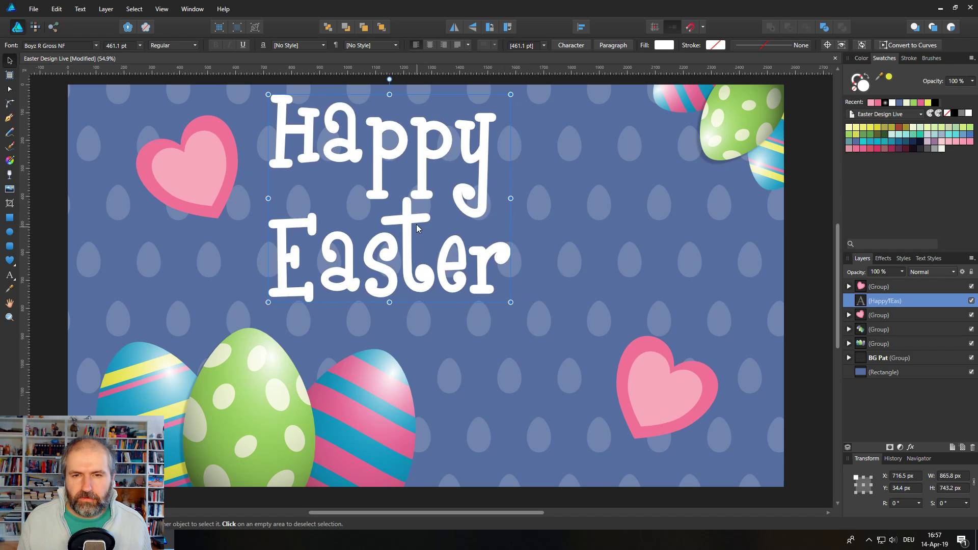
- Move the Happy Easter text toward the page centre at about X 885.8, Y 163.7 px, and shift both hearts slightly closer to it
drag(417, 225, 450, 260)
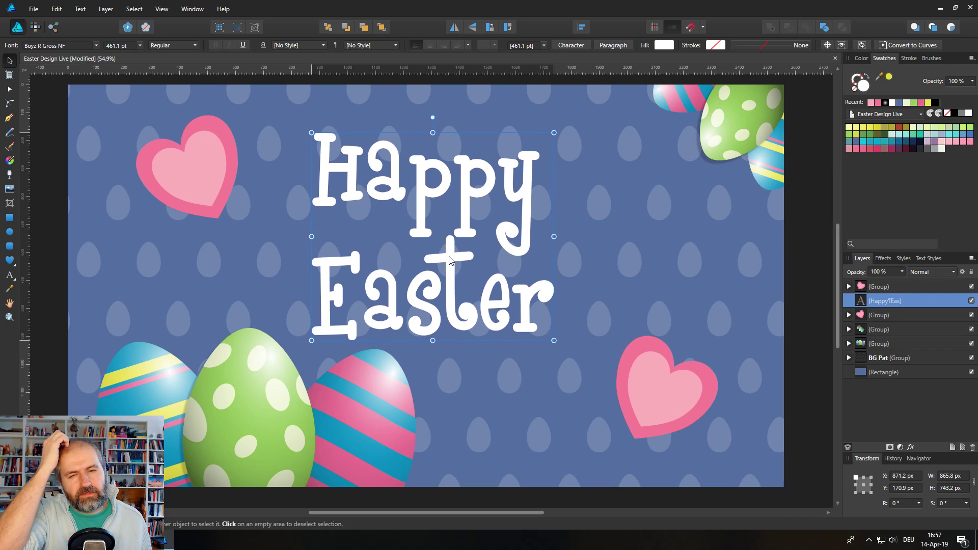
click(652, 400)
drag(665, 395, 632, 393)
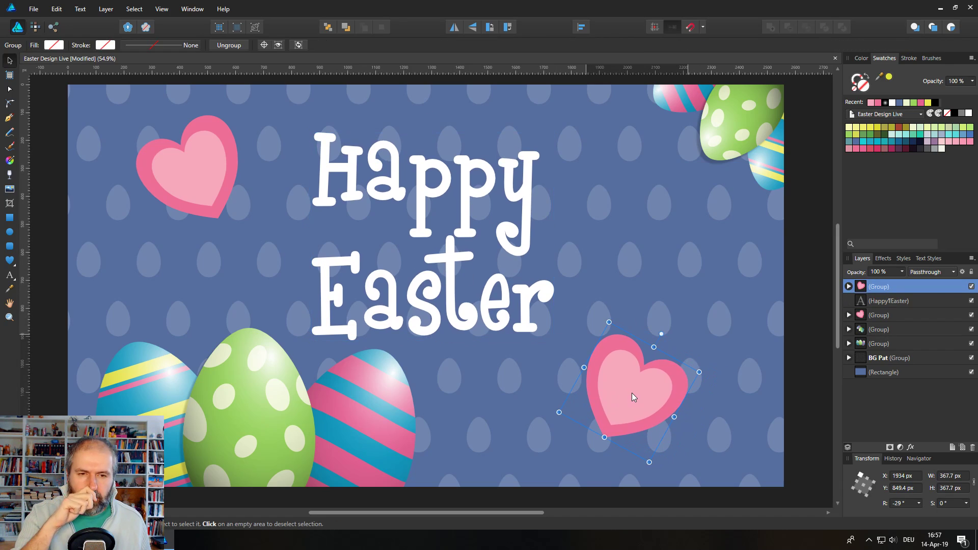
drag(194, 179, 206, 185)
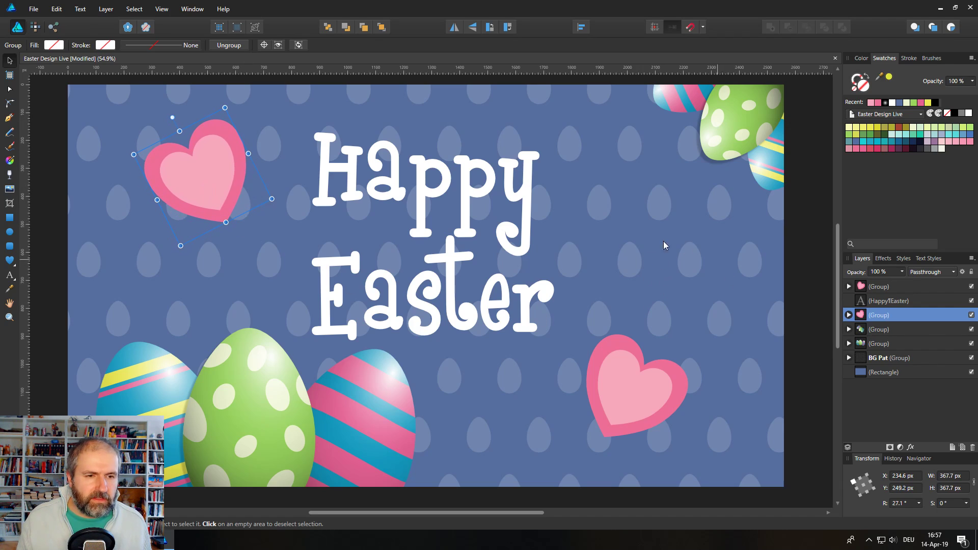
drag(460, 211, 469, 208)
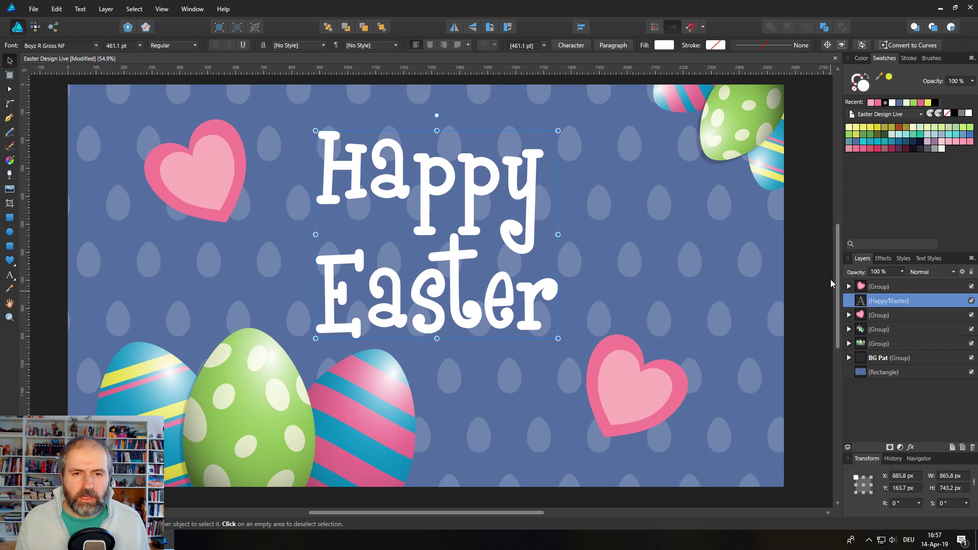
- Try teal, green and blue palette swatches as the background rectangle's fill, settling on a strong medium-dark blue
click(863, 373)
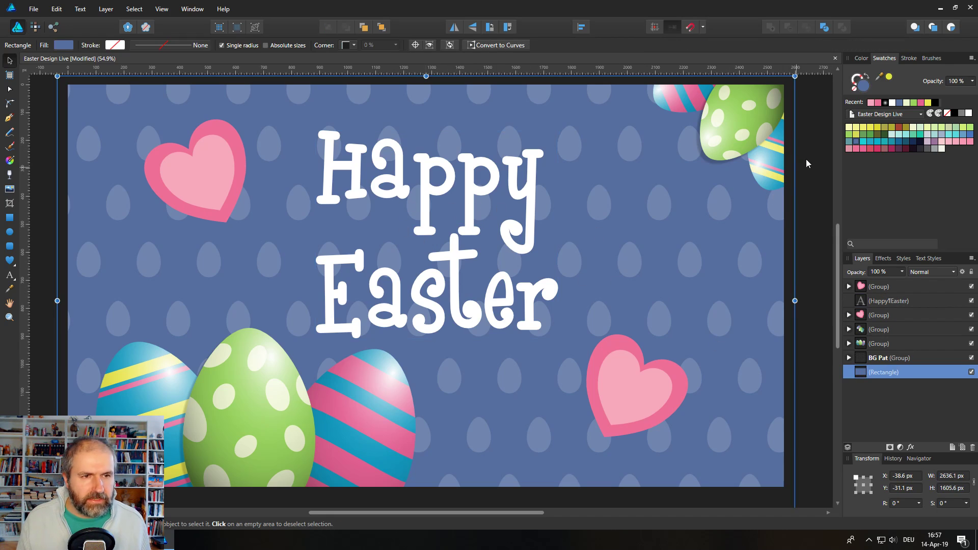
click(849, 142)
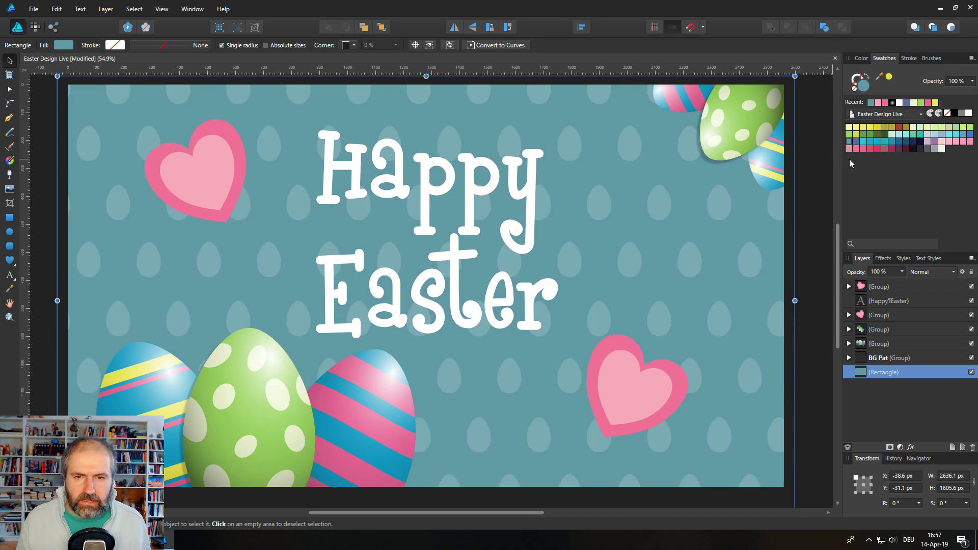
click(883, 138)
click(885, 135)
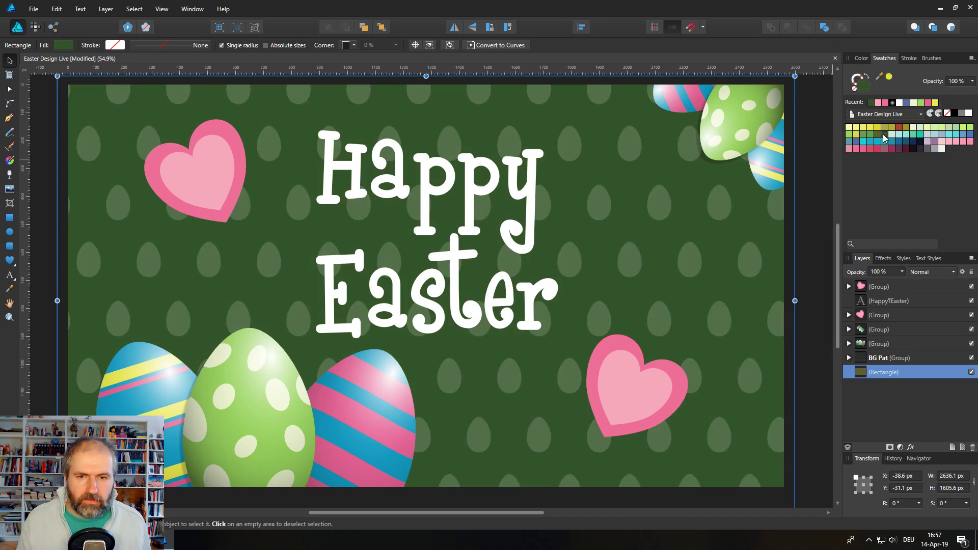
click(969, 134)
click(942, 141)
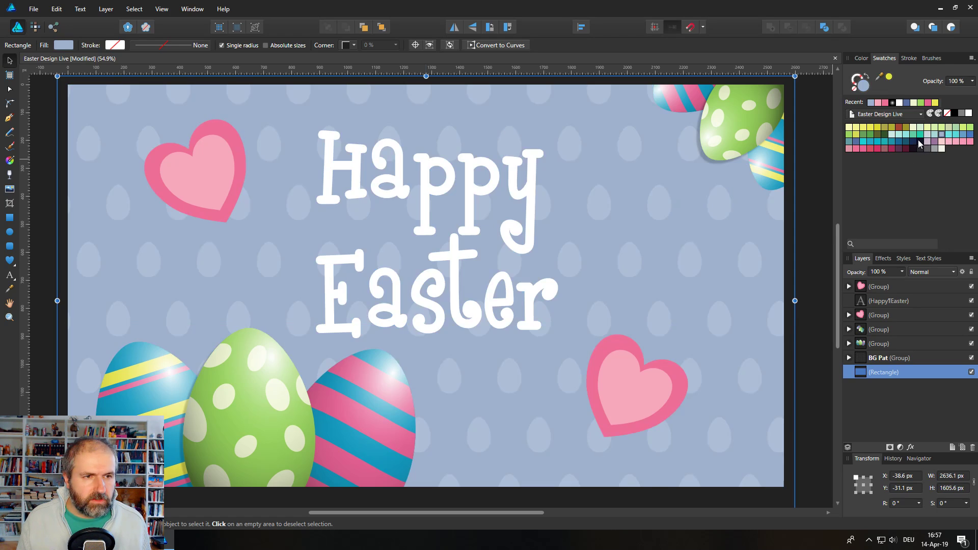
click(906, 142)
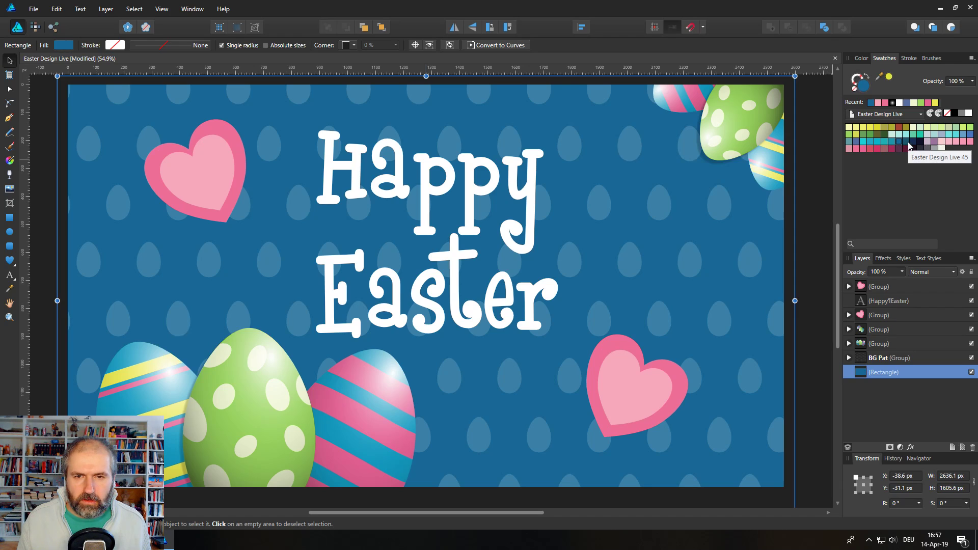
click(905, 143)
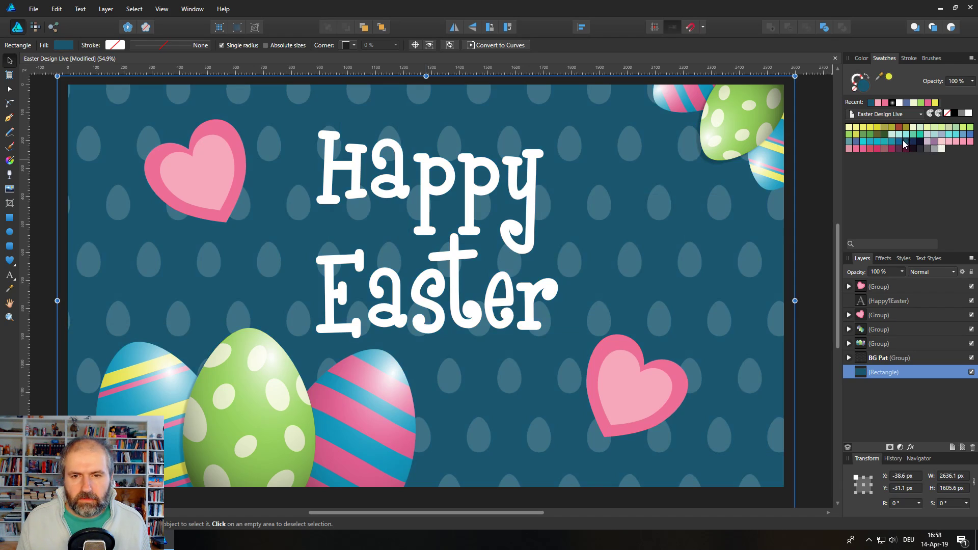
click(902, 143)
click(899, 145)
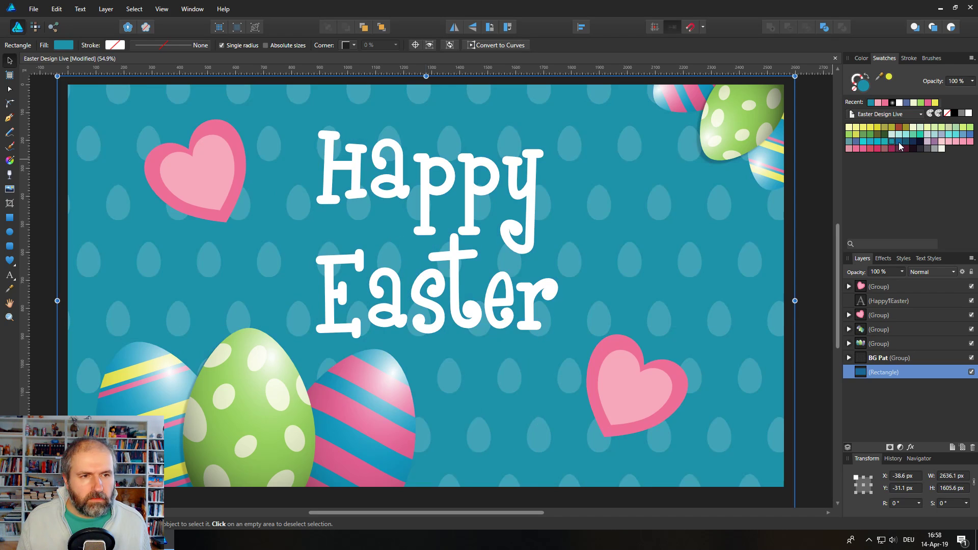
click(899, 141)
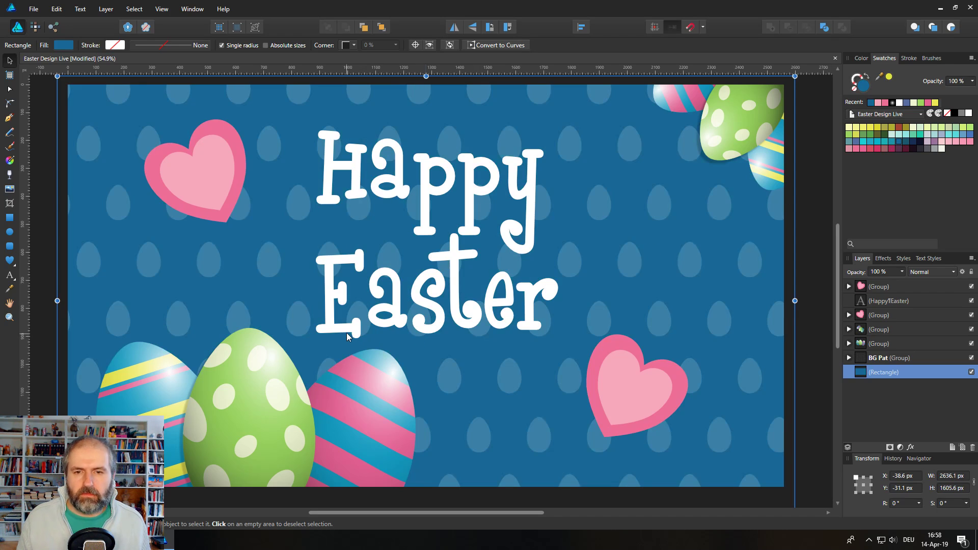
- Shift the large egg cluster slightly left and paste the green egg's layer effects onto its blue egg with yellow stripes
click(224, 399)
drag(241, 394, 233, 394)
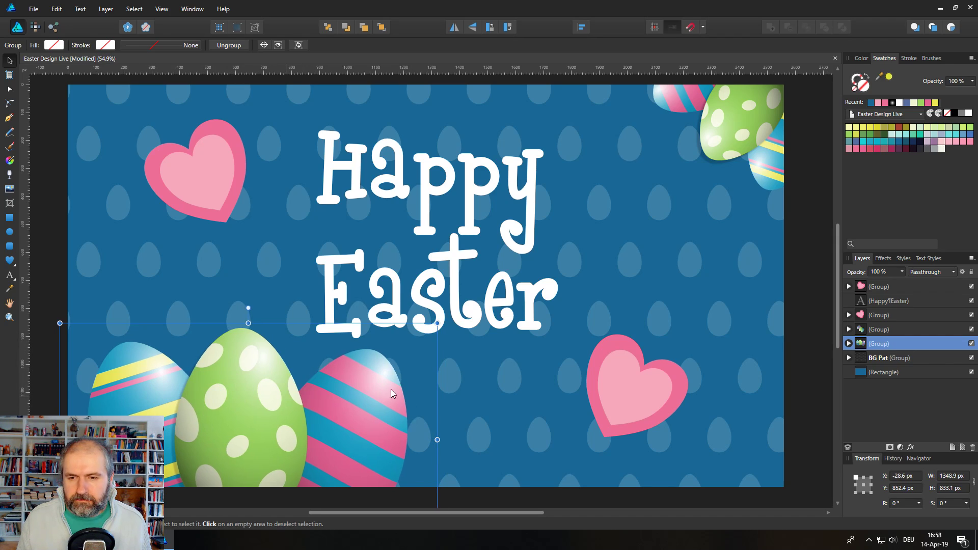
click(848, 344)
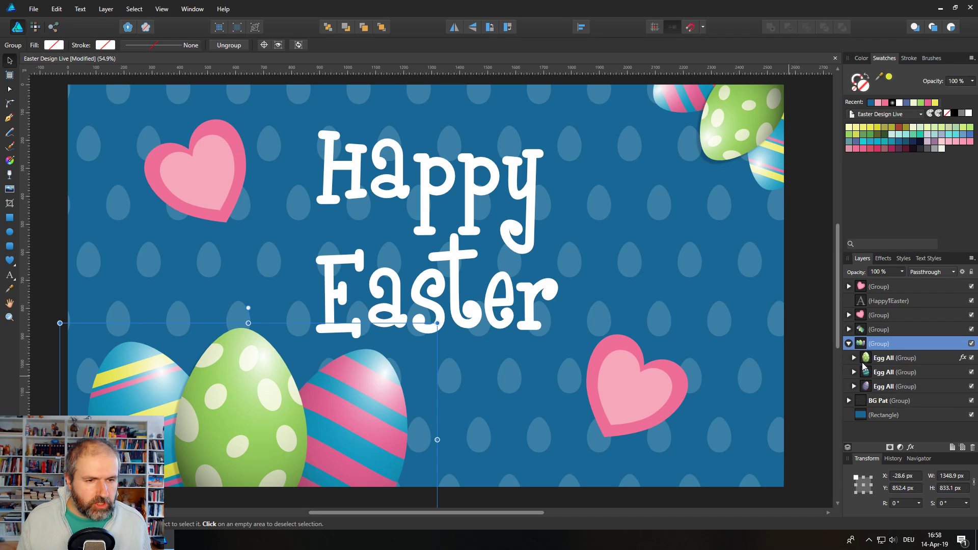
click(868, 362)
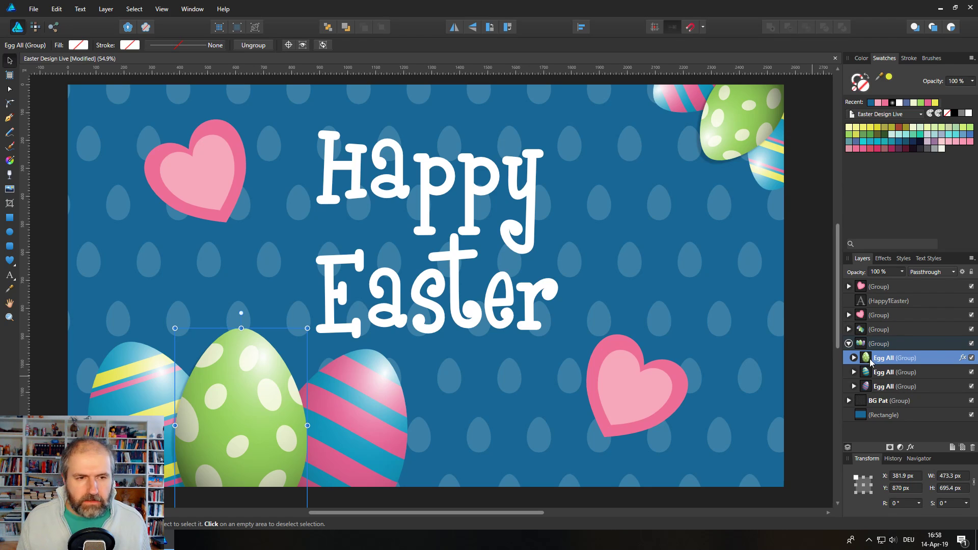
right_click(866, 359)
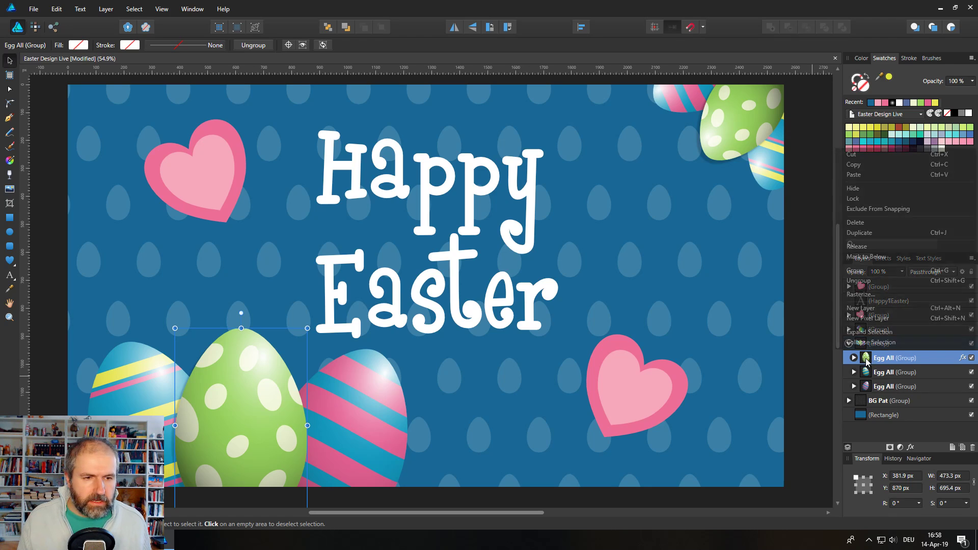
click(873, 165)
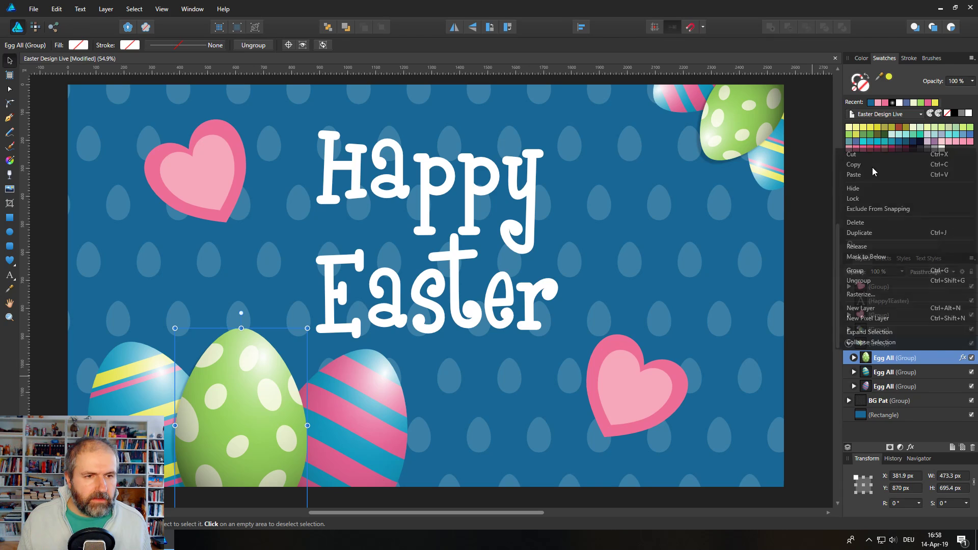
click(869, 374)
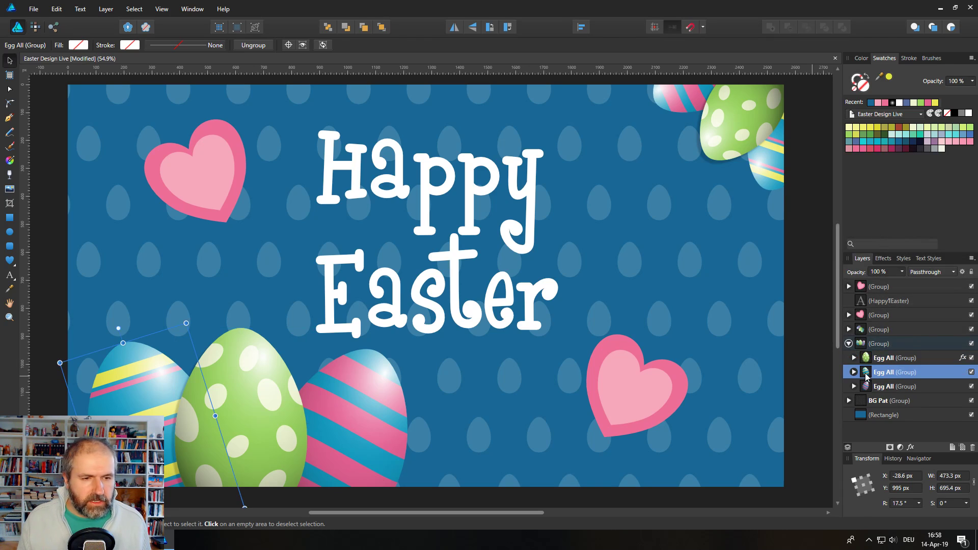
right_click(871, 373)
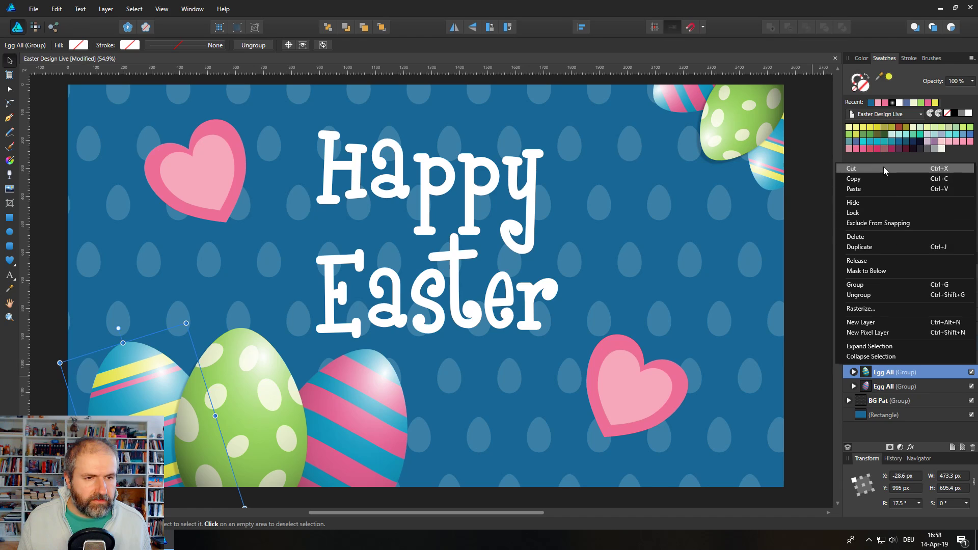
click(867, 379)
click(57, 9)
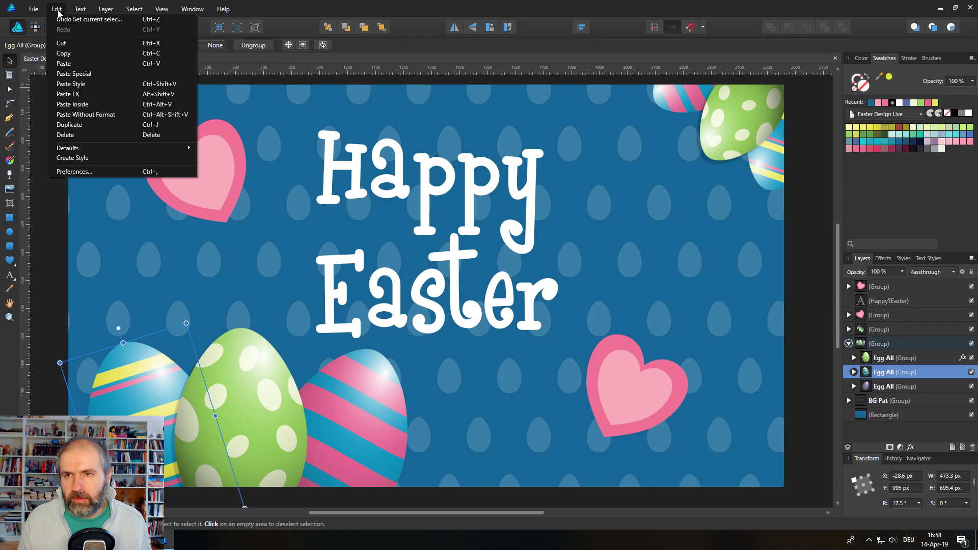
click(80, 95)
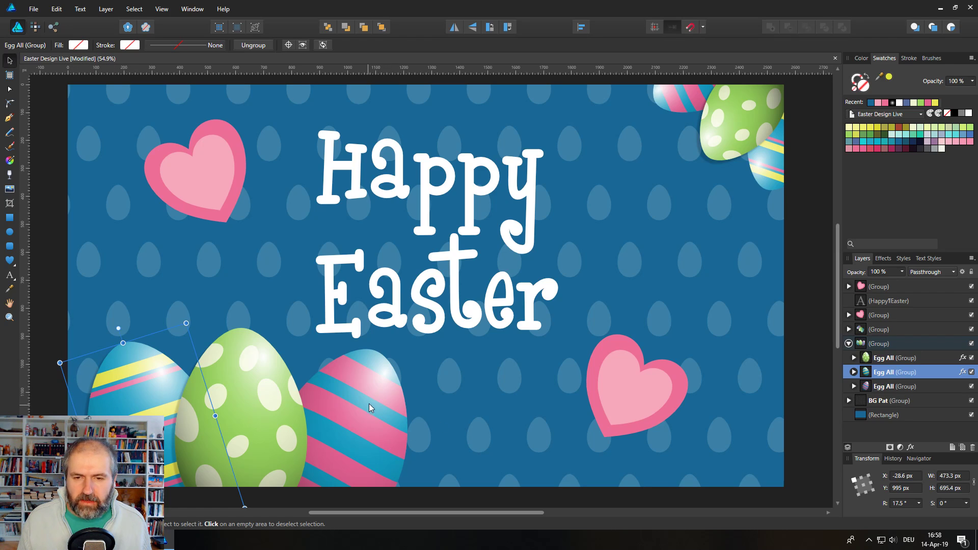
click(47, 295)
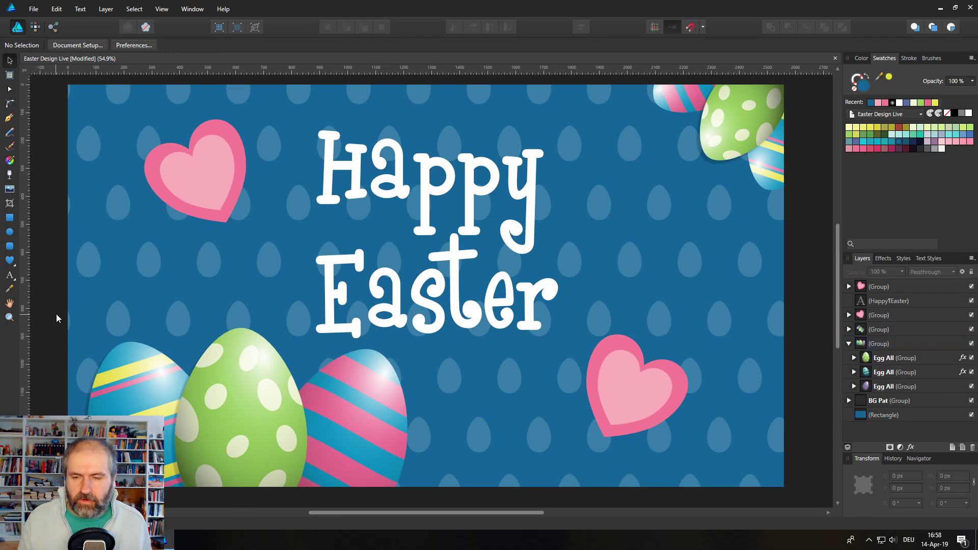
- Paste the small green egg's layer effects onto the two striped eggs in the page's upper-right cluster
click(868, 359)
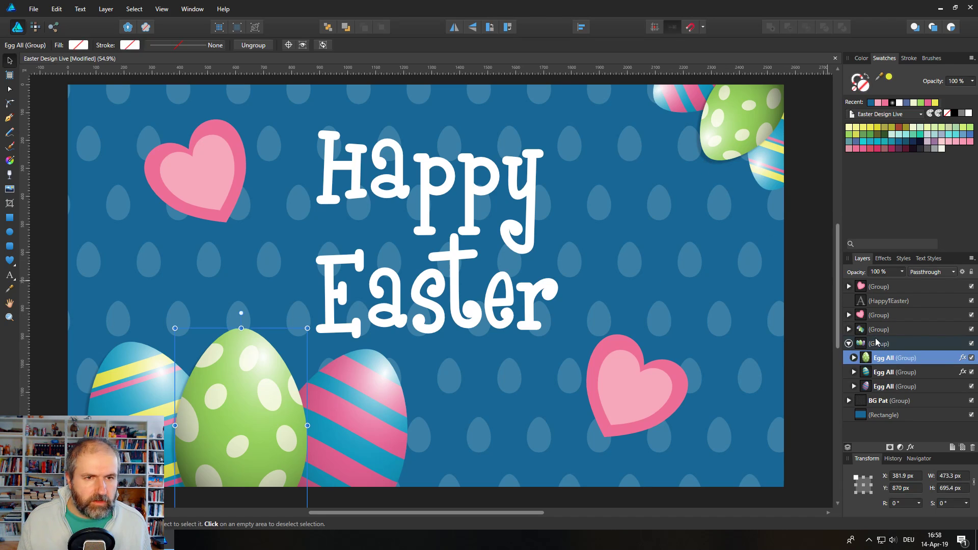
click(849, 344)
click(849, 329)
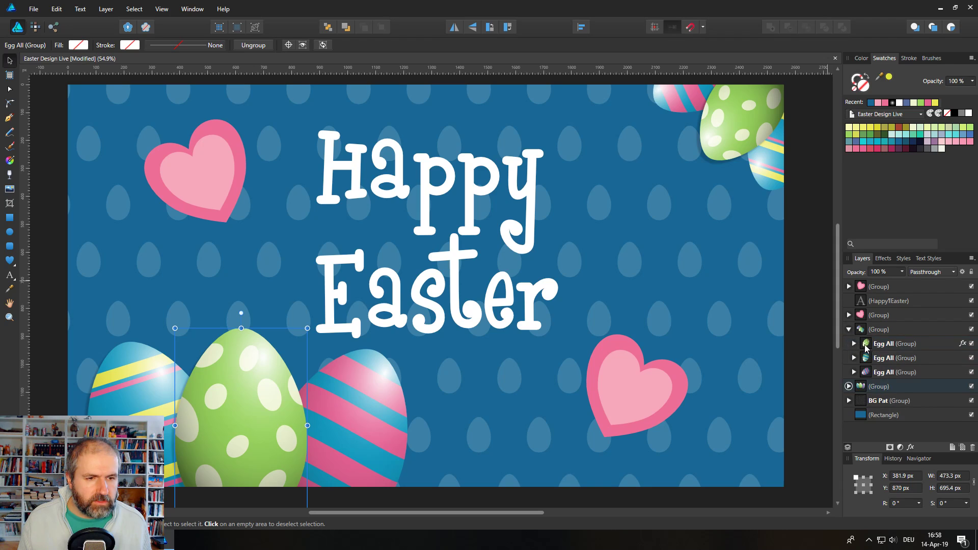
click(864, 346)
click(869, 359)
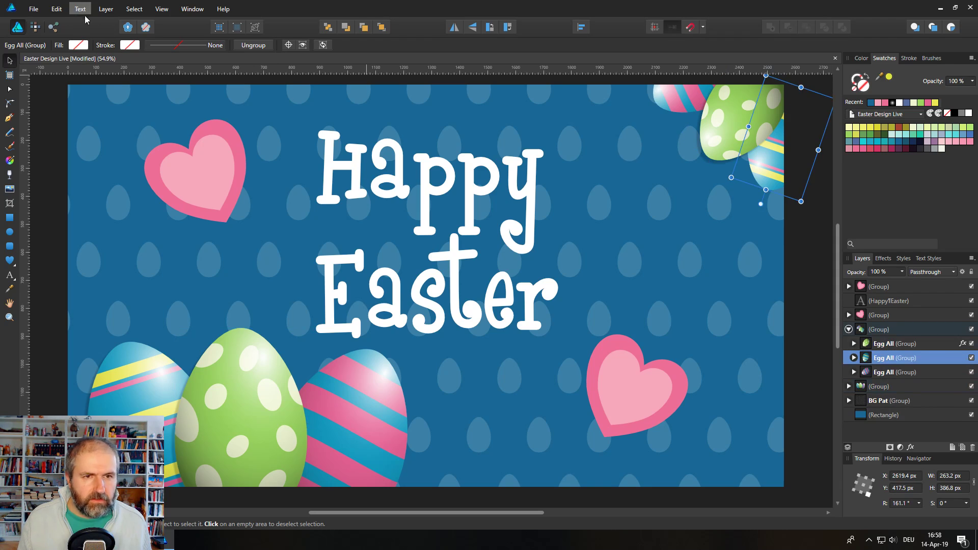
click(57, 9)
click(77, 94)
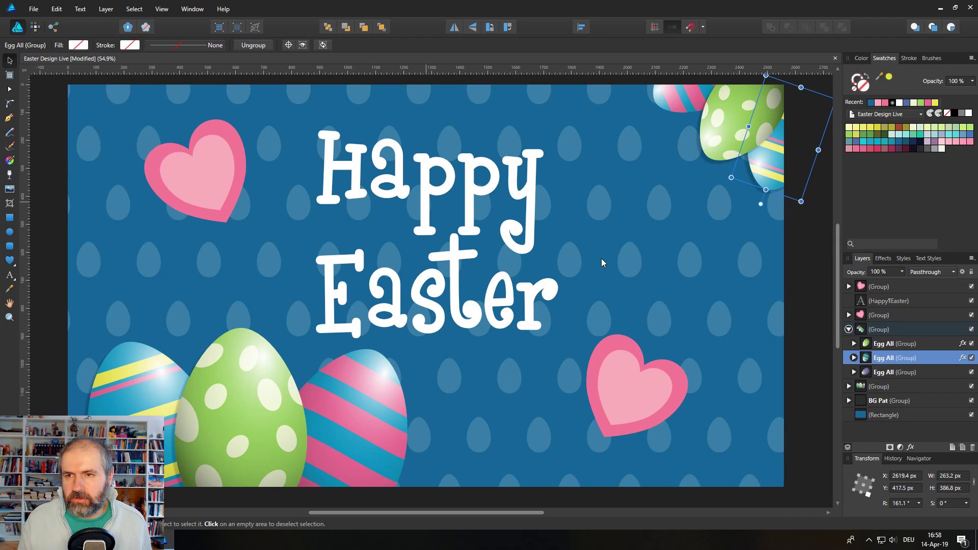
click(866, 372)
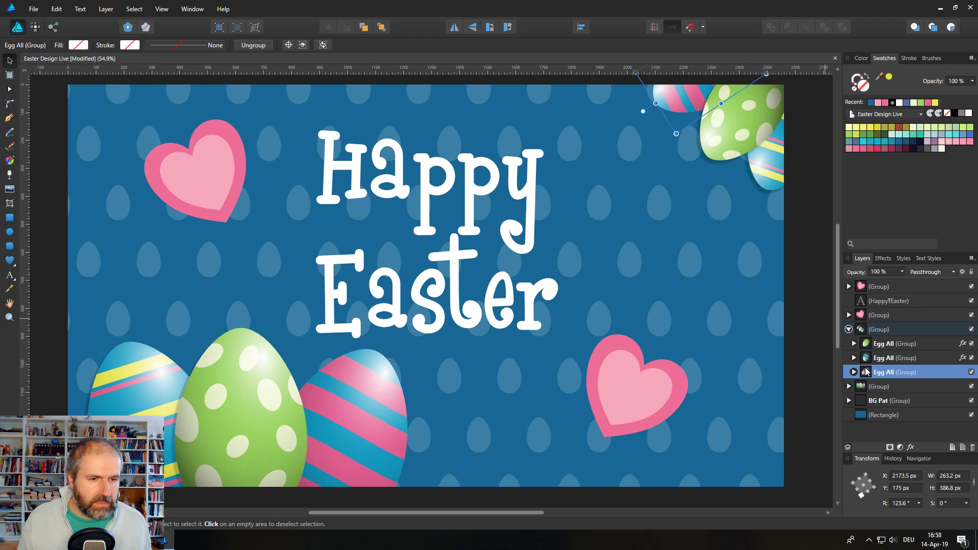
click(56, 9)
click(87, 93)
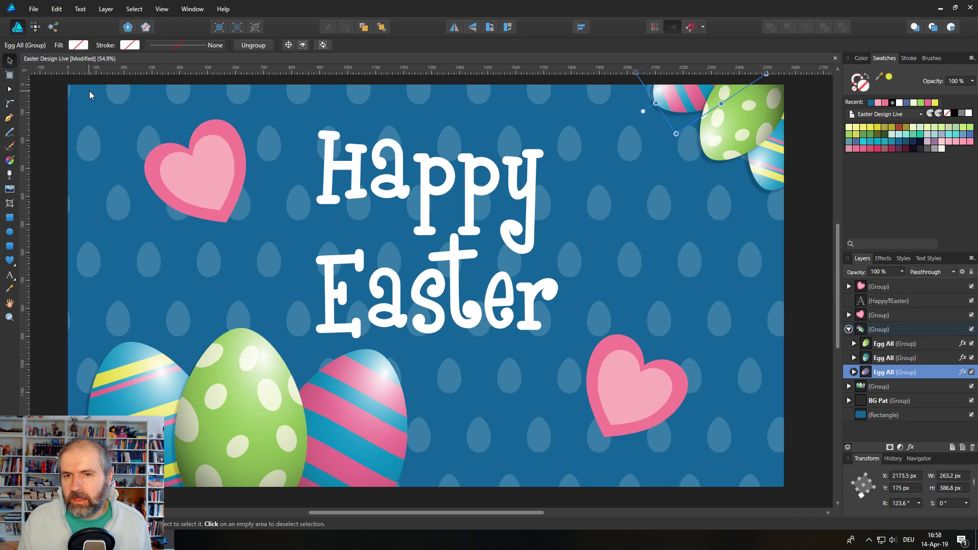
- Paste the copied egg shadow effects onto the Happy Easter text and deselect it
click(871, 303)
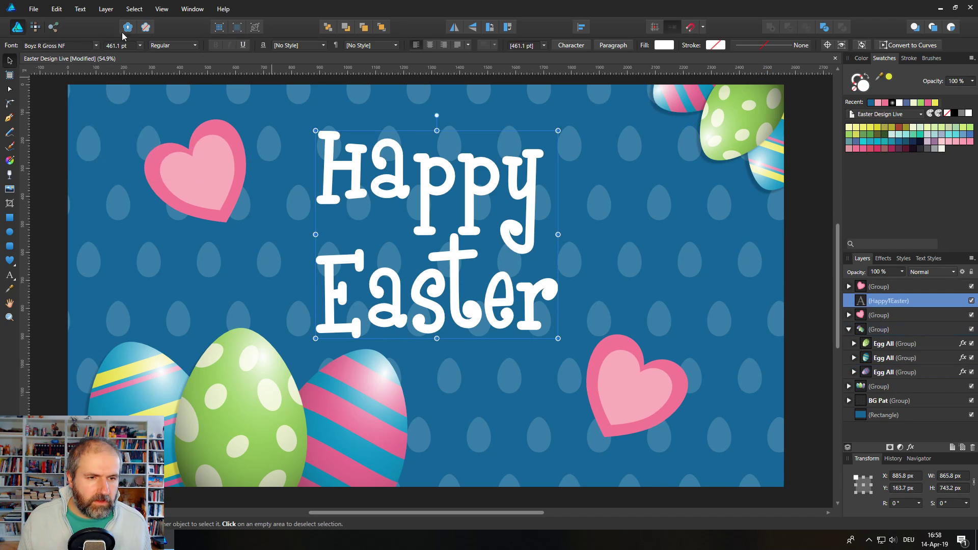
click(57, 8)
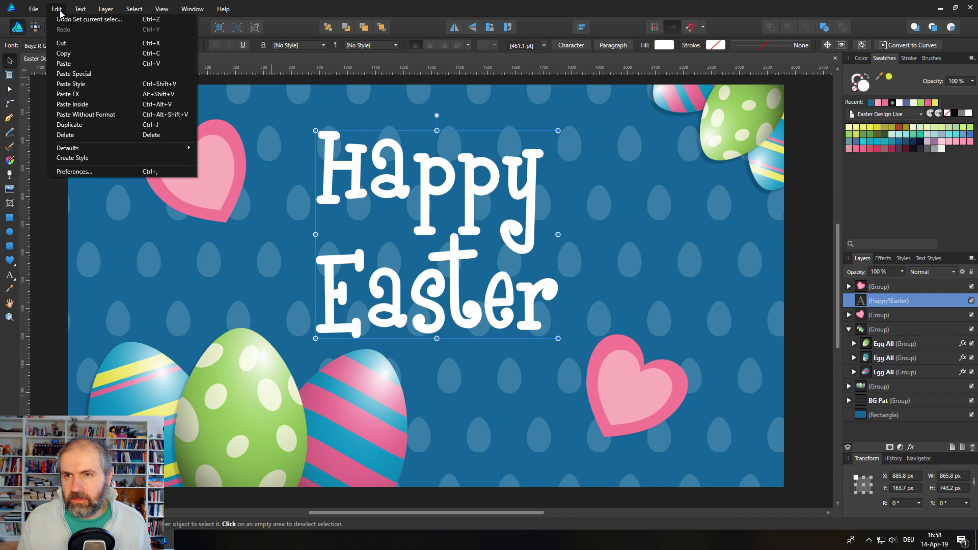
click(83, 93)
click(44, 171)
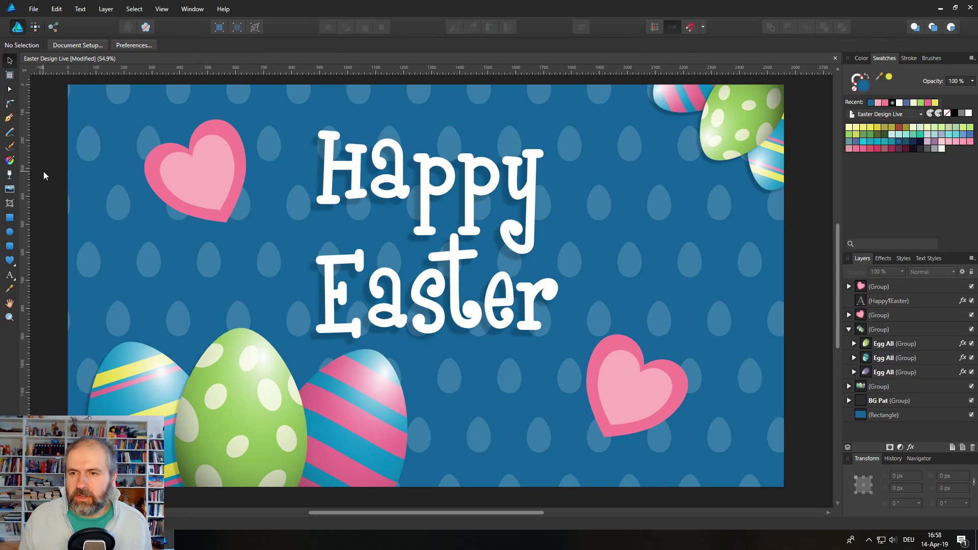